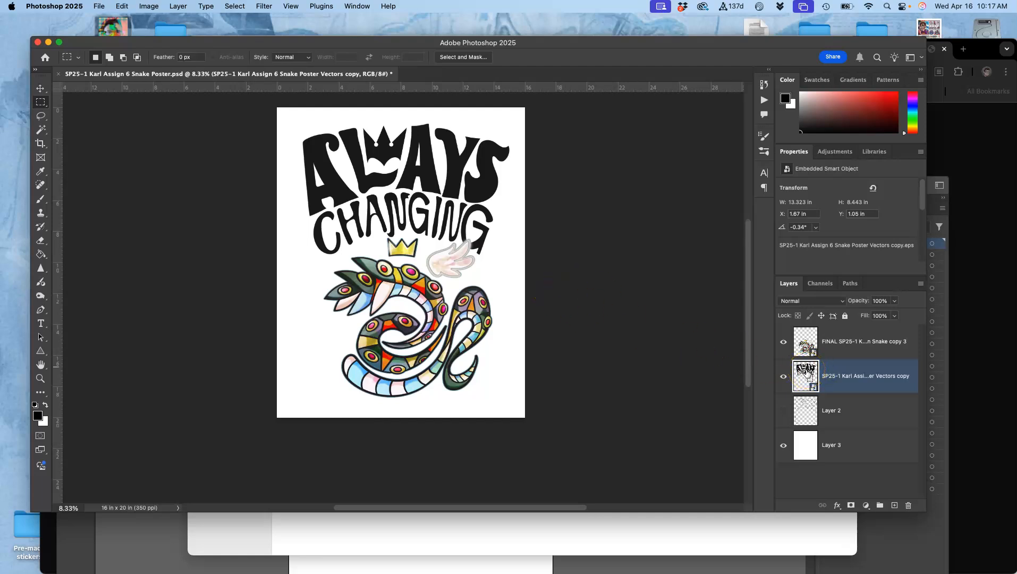
# Step: Duplicate the ALWAYS CHANGING lettering layer and skew the copy slightly along its lower edge
pyautogui.press('super+j')
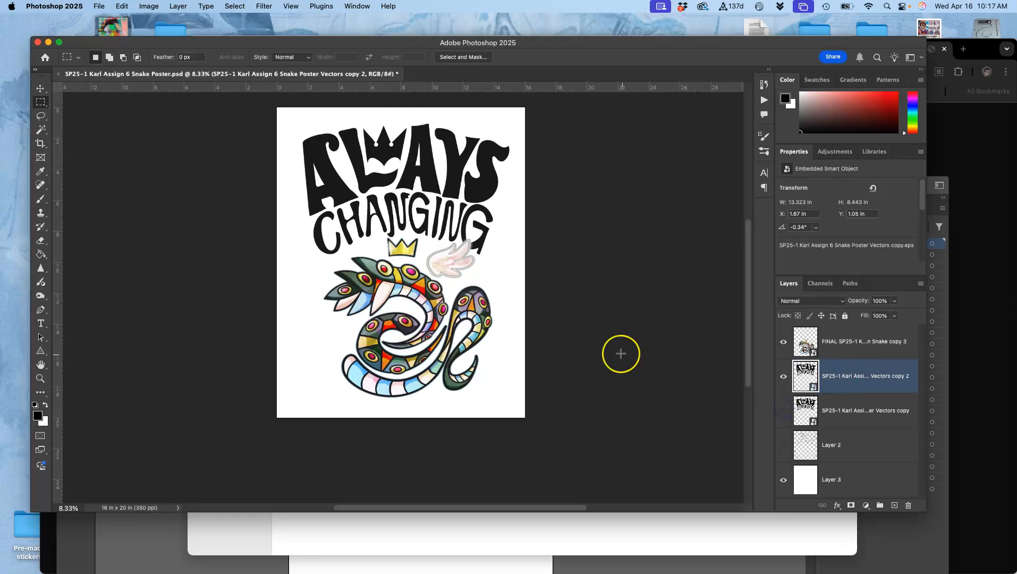
pyautogui.press('super+t')
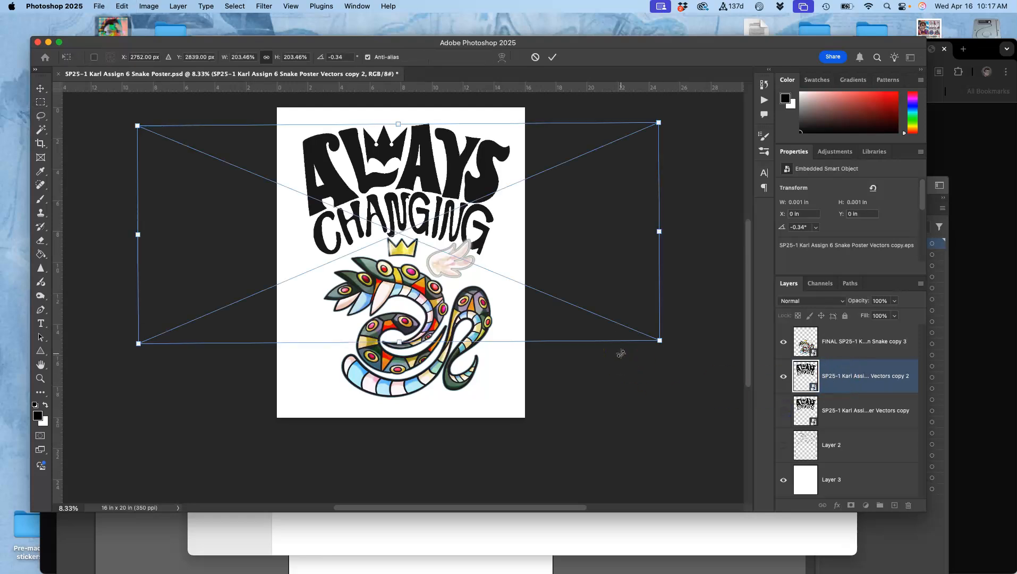
pyautogui.rightClick(427, 234)
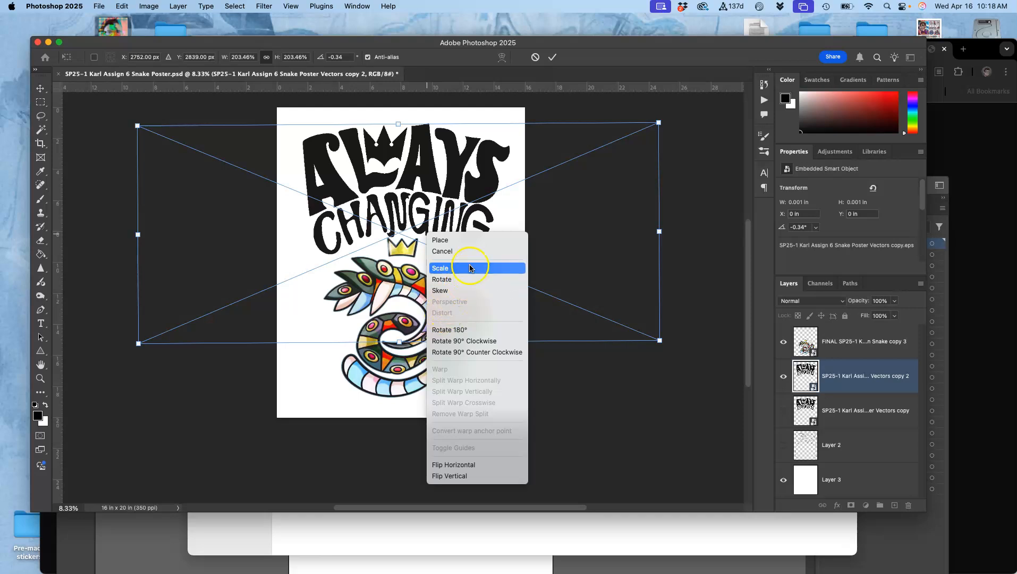
pyautogui.click(456, 291)
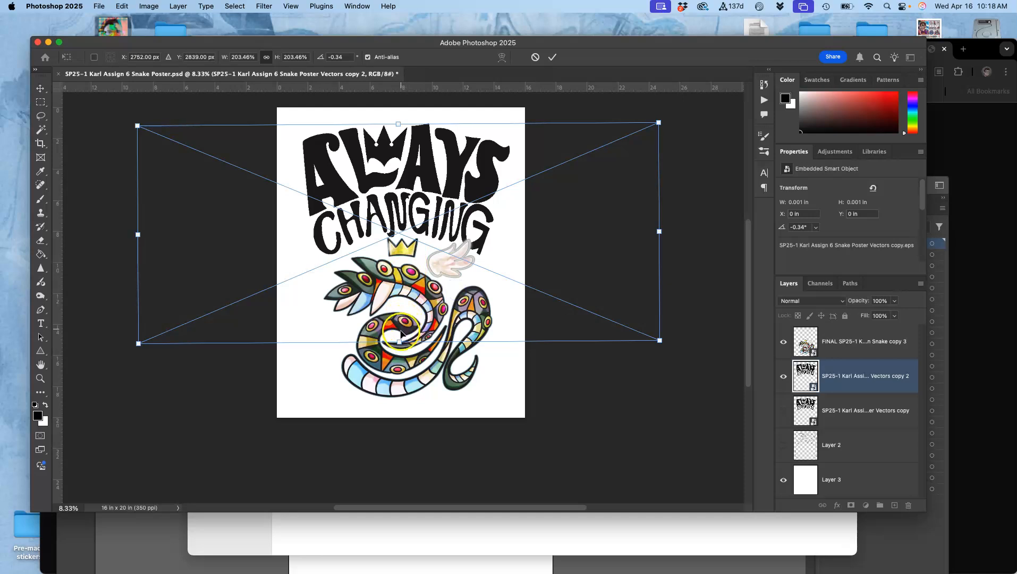
pyautogui.moveTo(401, 338)
pyautogui.mouseDown()
pyautogui.moveTo(401, 327)
pyautogui.moveTo(398, 341)
pyautogui.mouseUp()
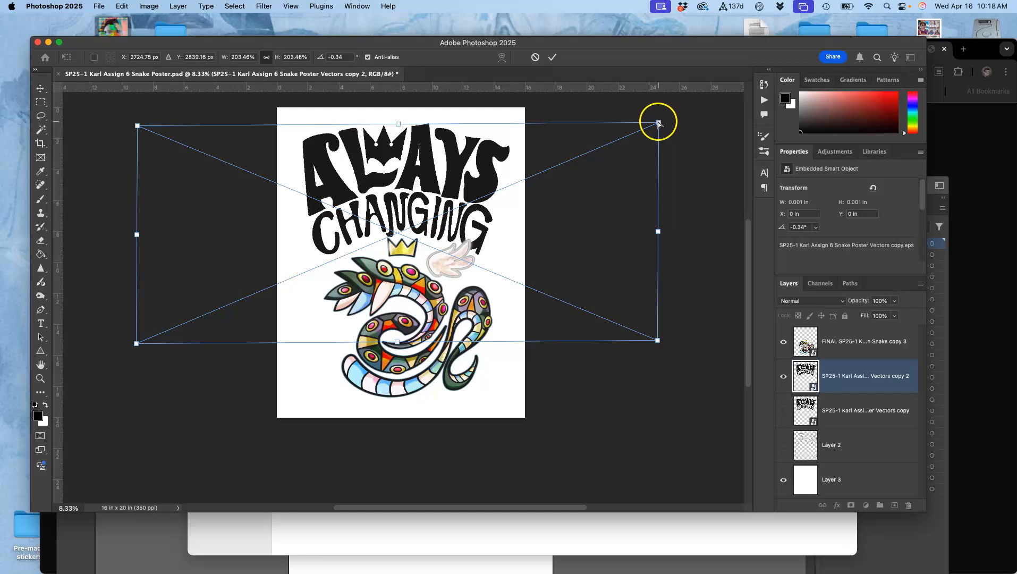
# Step: Skew the lettering copy's upper corners slightly upward to a 0.19° angle, apply the transform and check the layer by toggling its visibility
pyautogui.moveTo(658, 124); pyautogui.dragTo(658, 120)
pyautogui.moveTo(138, 126); pyautogui.dragTo(138, 122)
pyautogui.moveTo(419, 90); pyautogui.dragTo(425, 252)
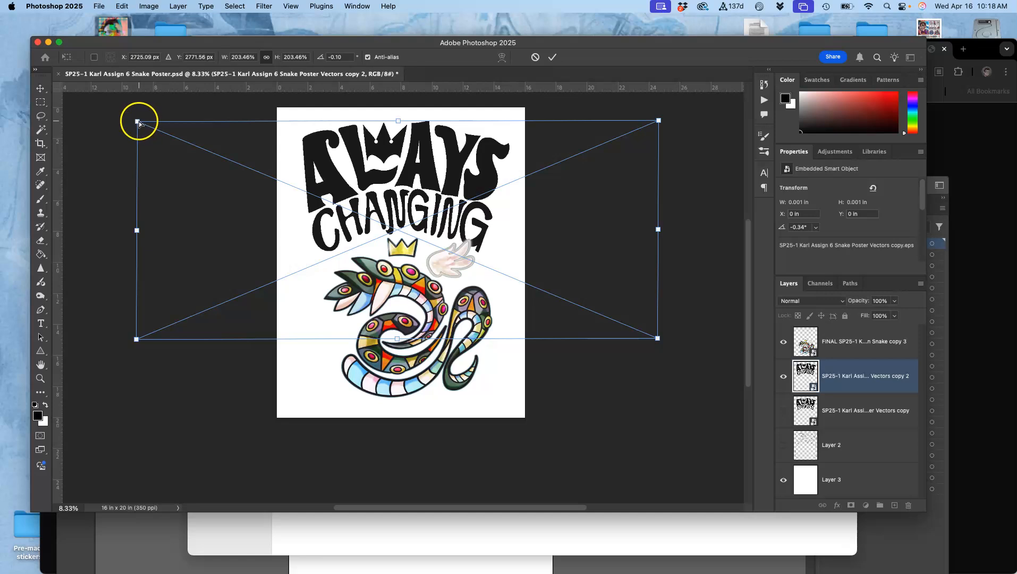
pyautogui.moveTo(139, 121); pyautogui.dragTo(140, 120)
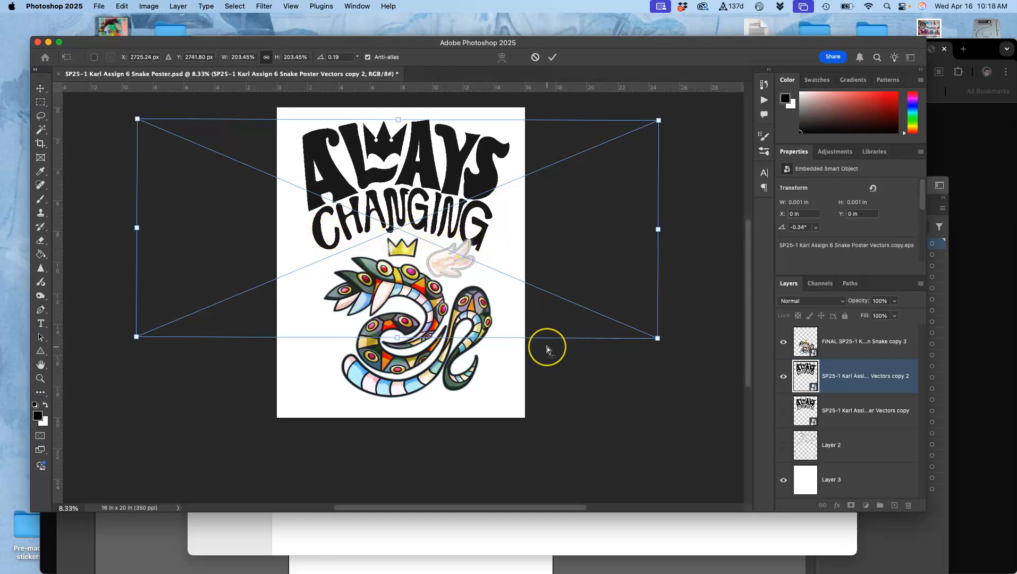
pyautogui.press('Return')
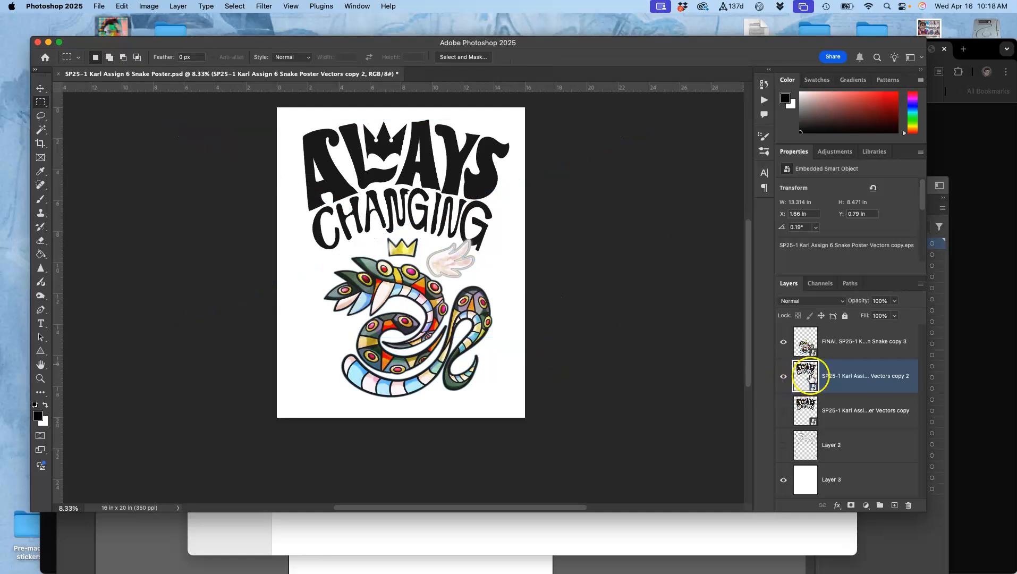
pyautogui.click(785, 379)
pyautogui.click(785, 379)
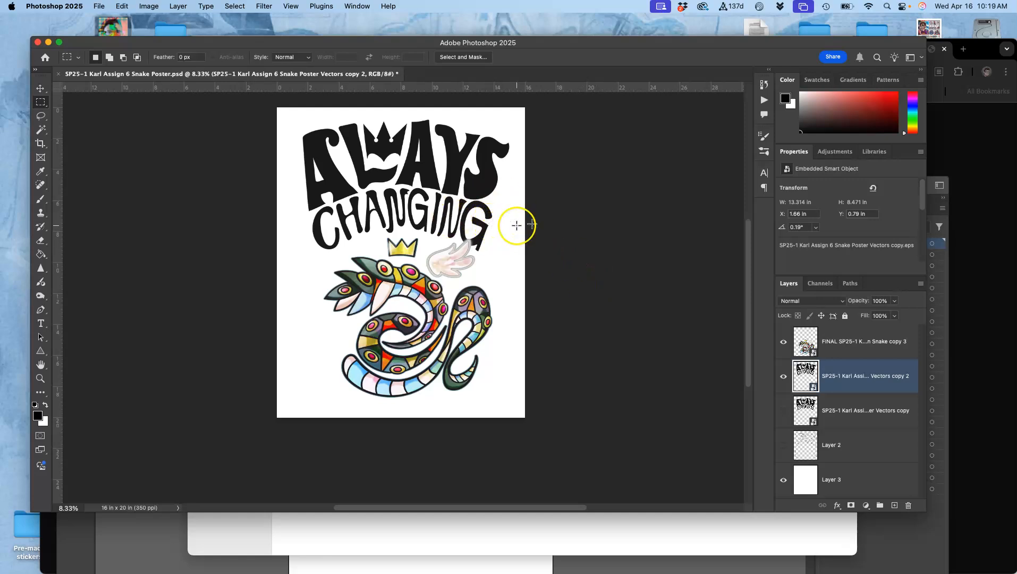
# Step: View the psychedelic art poster reference image from the Assignment #6 folder in Finder and return to Photoshop
pyautogui.scroll(3, 635, 288)
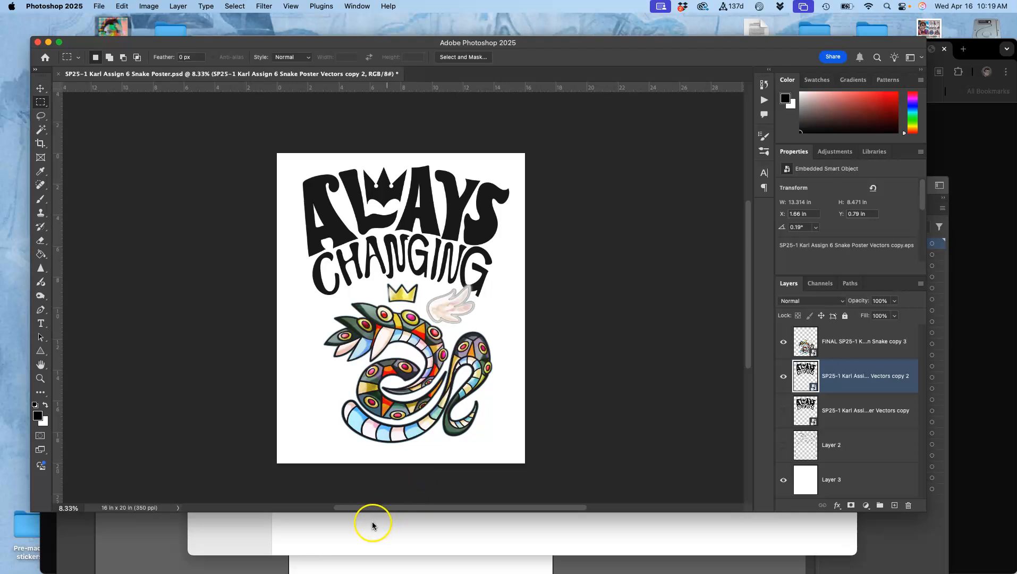
pyautogui.moveTo(11, 451)
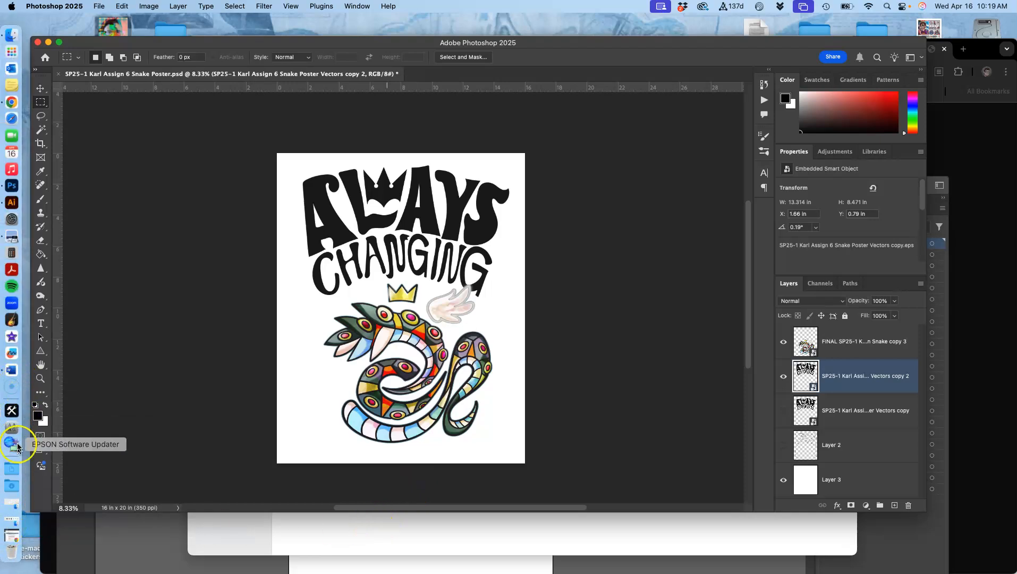
pyautogui.hotkey('ctrl', 'Up')
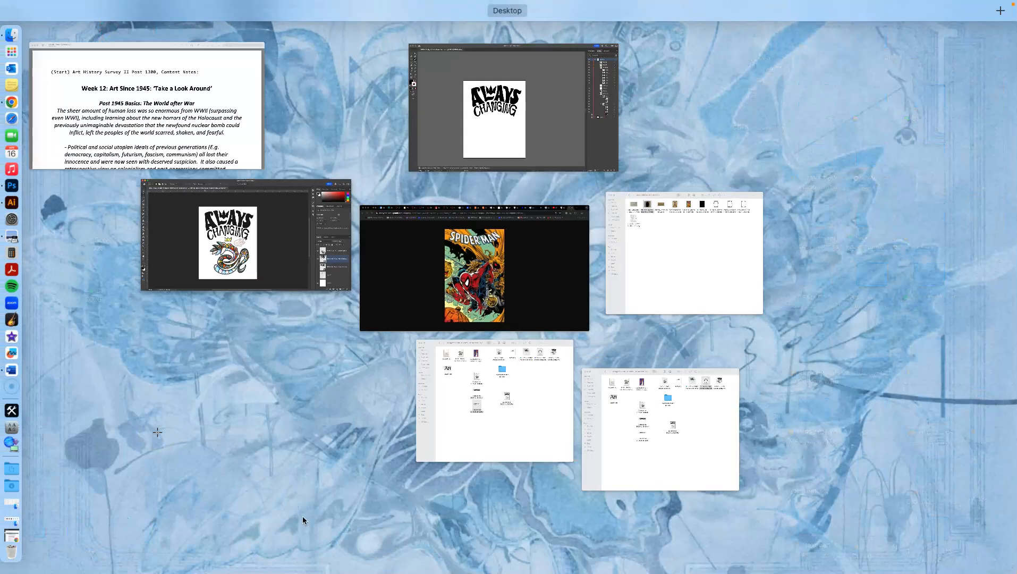
pyautogui.click(554, 434)
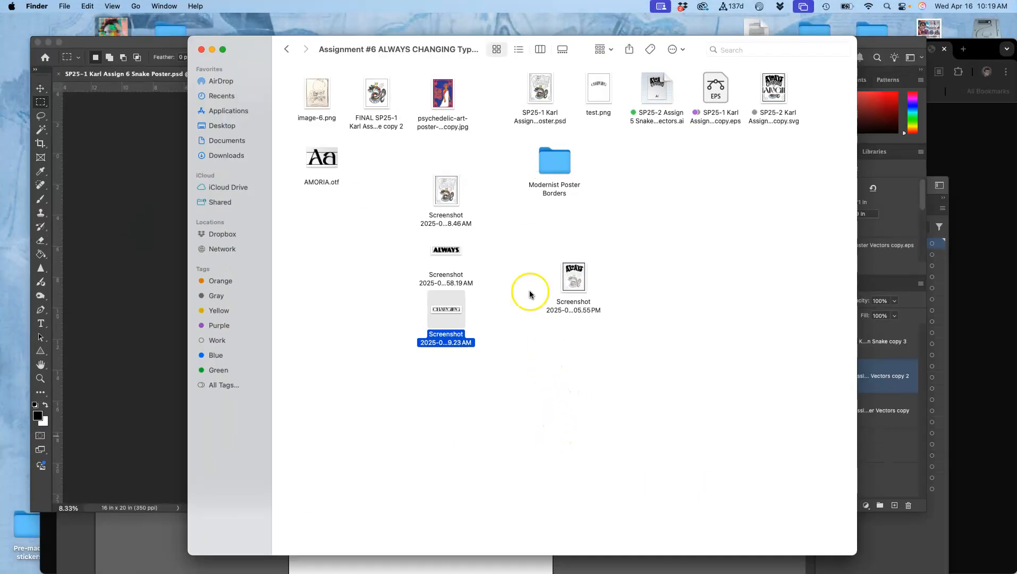
pyautogui.doubleClick(444, 97)
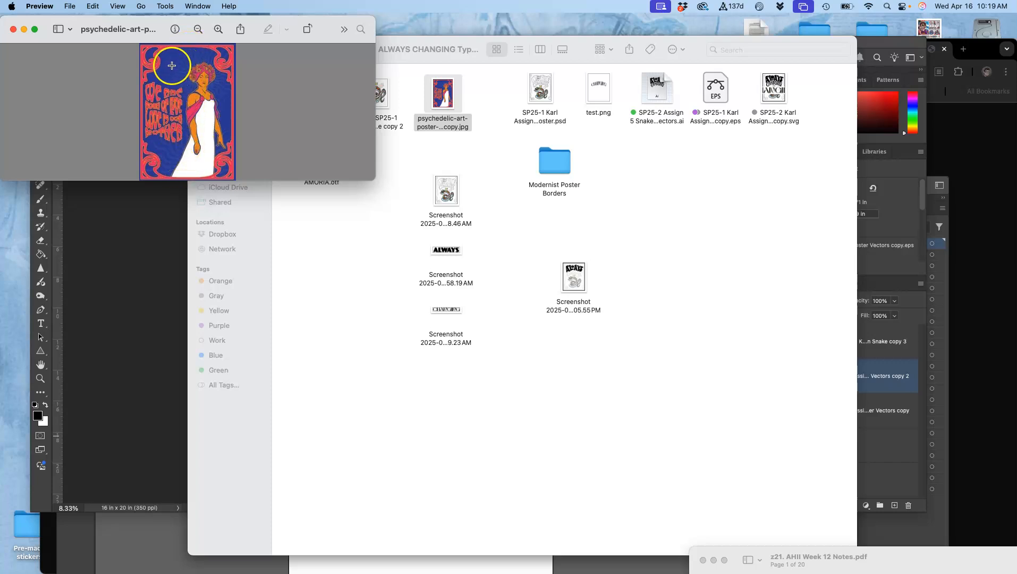
pyautogui.click(144, 225)
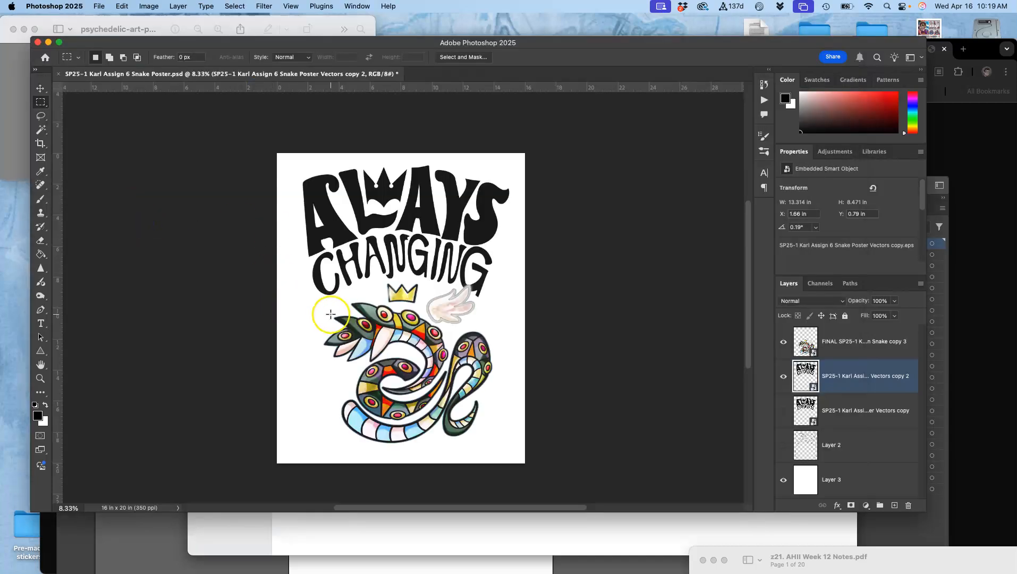
# Step: Enlarge the Photoshop window and add a new empty layer directly above the white background layer
pyautogui.click(848, 474)
pyautogui.moveTo(925, 511); pyautogui.dragTo(948, 537)
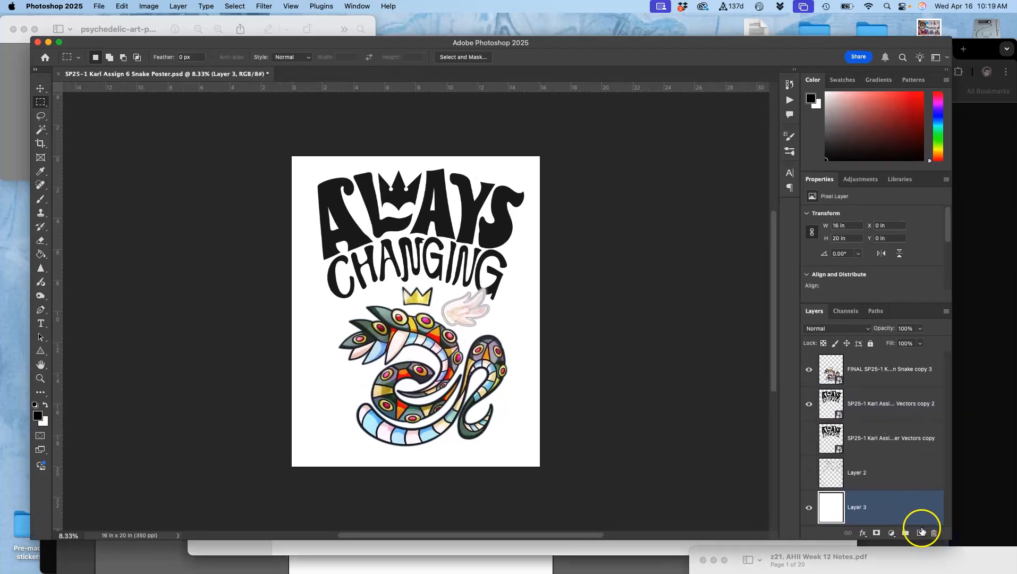
pyautogui.click(921, 533)
pyautogui.scroll(-1, 877, 477)
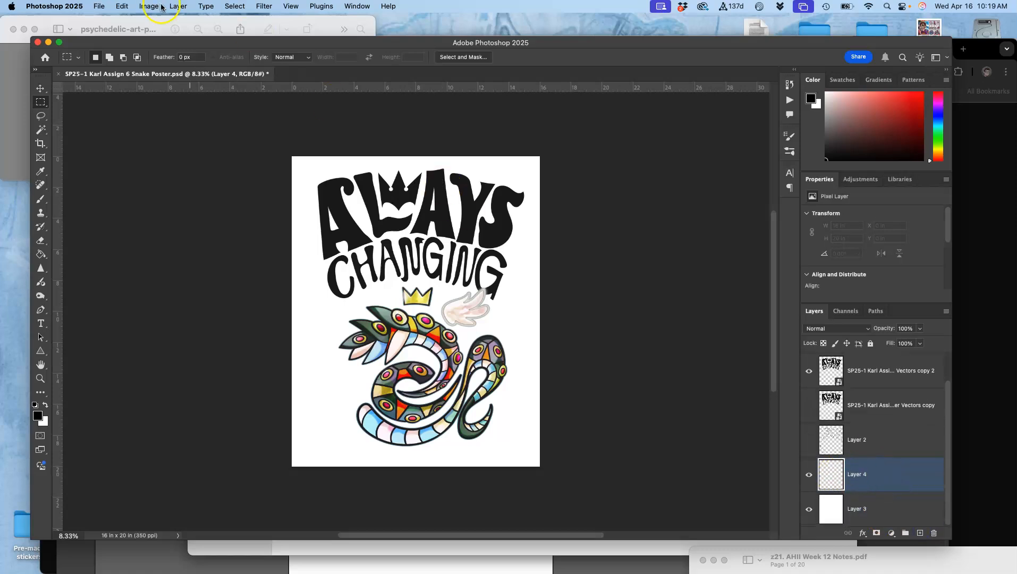
# Step: Fill the new layer with the muted blue #7fa9b6 sampled from the snake artwork, using Normal mode at 100% opacity
pyautogui.click(122, 6)
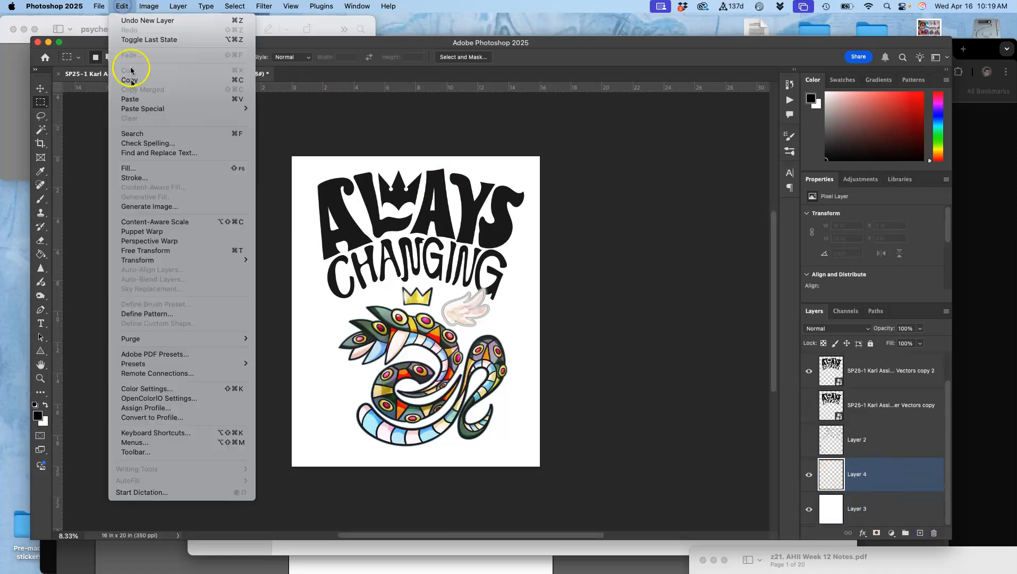
pyautogui.click(129, 168)
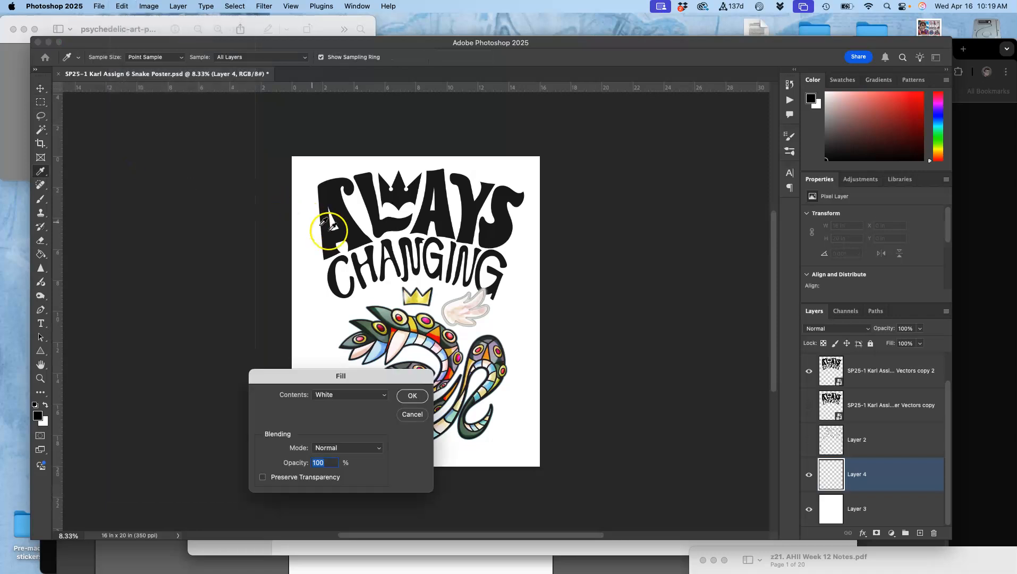
pyautogui.moveTo(324, 380); pyautogui.dragTo(154, 109)
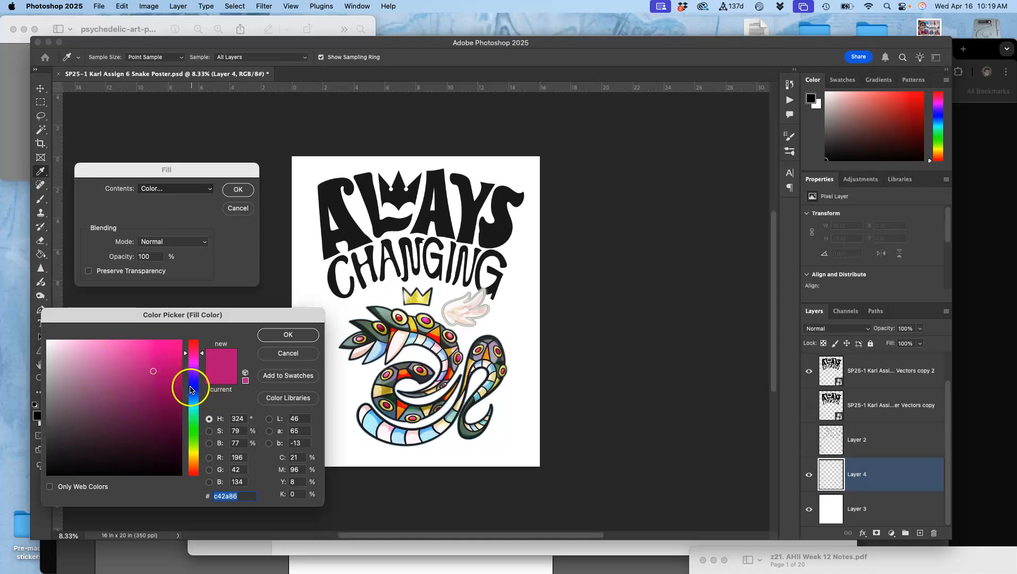
pyautogui.click(190, 388)
pyautogui.moveTo(149, 413)
pyautogui.mouseDown()
pyautogui.moveTo(133, 362)
pyautogui.moveTo(101, 396)
pyautogui.moveTo(111, 362)
pyautogui.mouseUp()
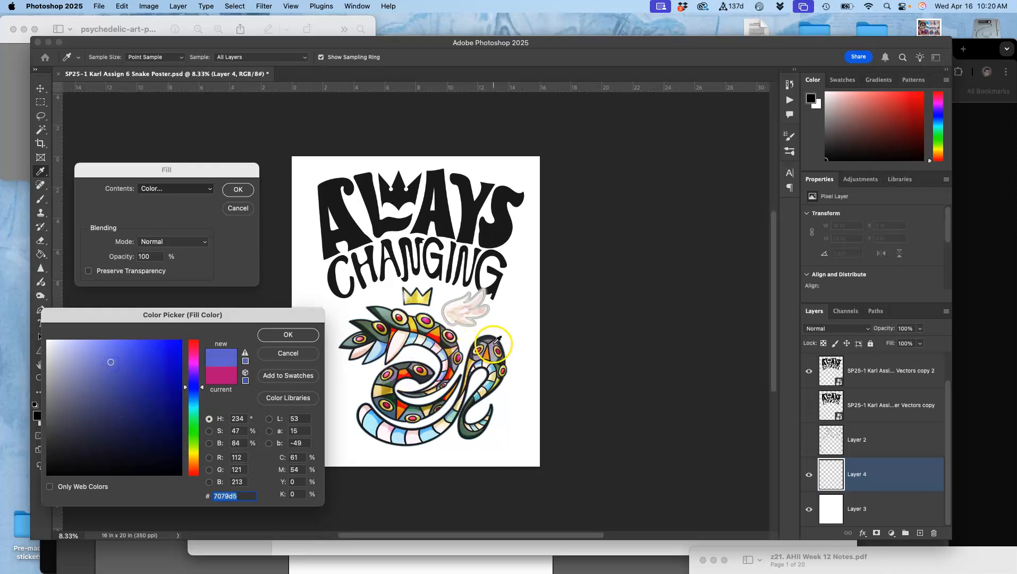
pyautogui.click(495, 342)
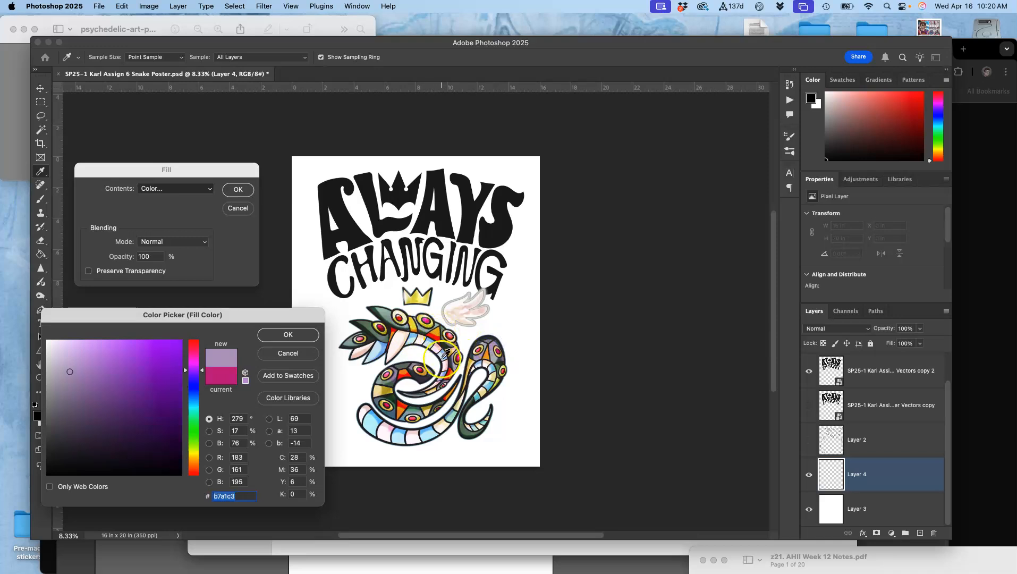
pyautogui.click(443, 378)
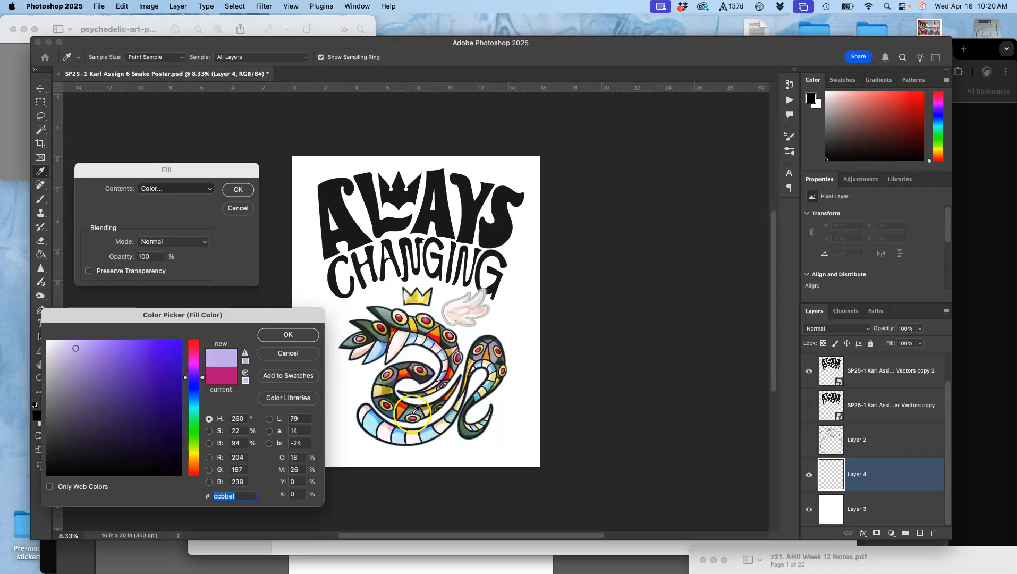
pyautogui.click(416, 407)
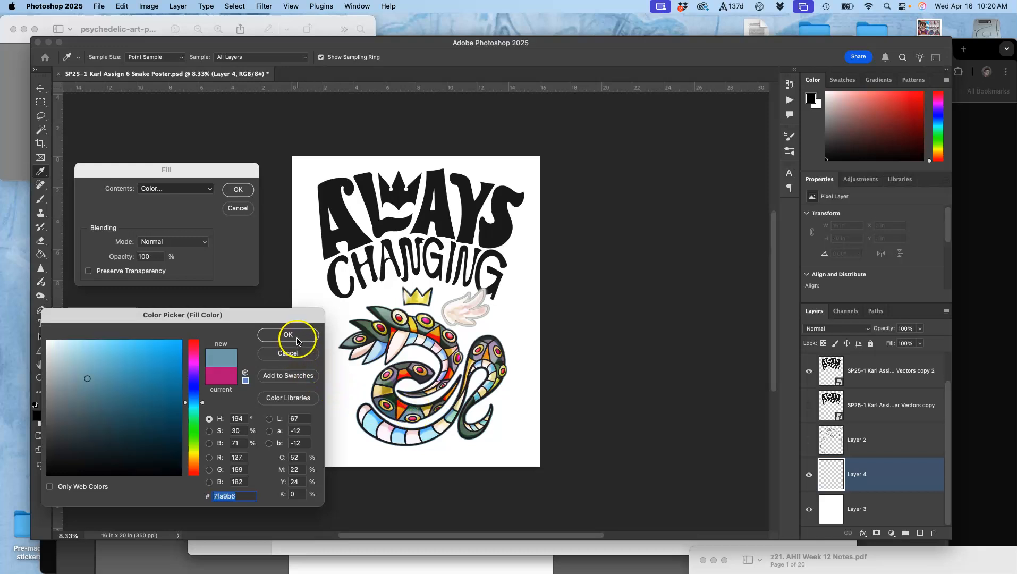
pyautogui.click(291, 336)
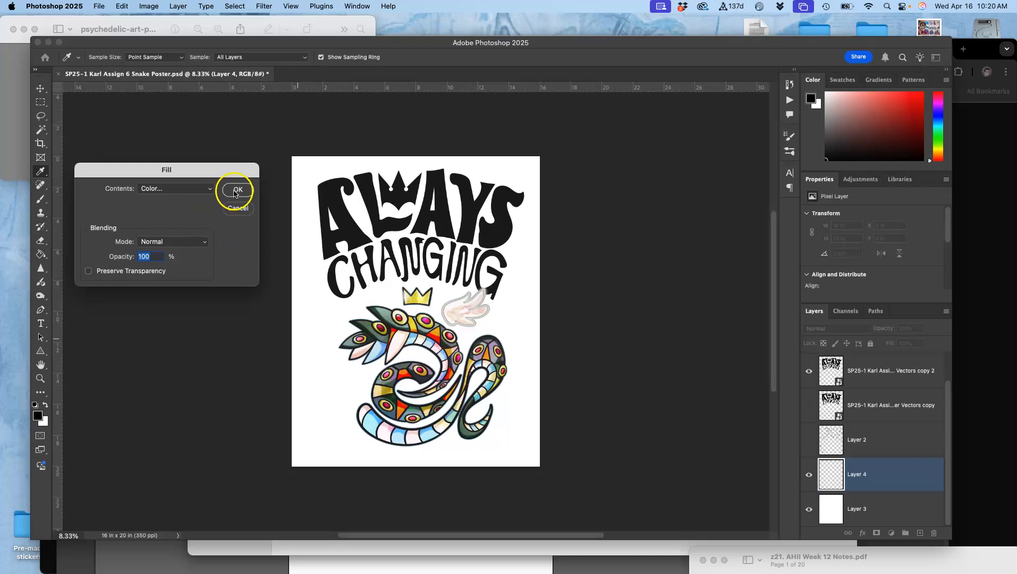
pyautogui.click(234, 192)
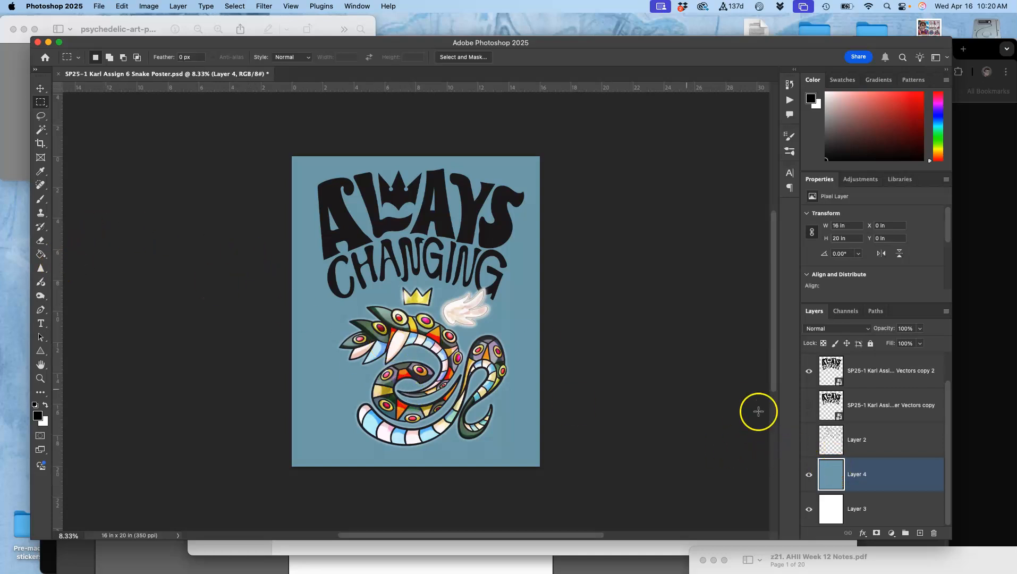
# Step: Add a new empty layer above the blue background layer and activate the Gradient tool
pyautogui.moveTo(864, 462); pyautogui.dragTo(920, 530)
pyautogui.click(919, 530)
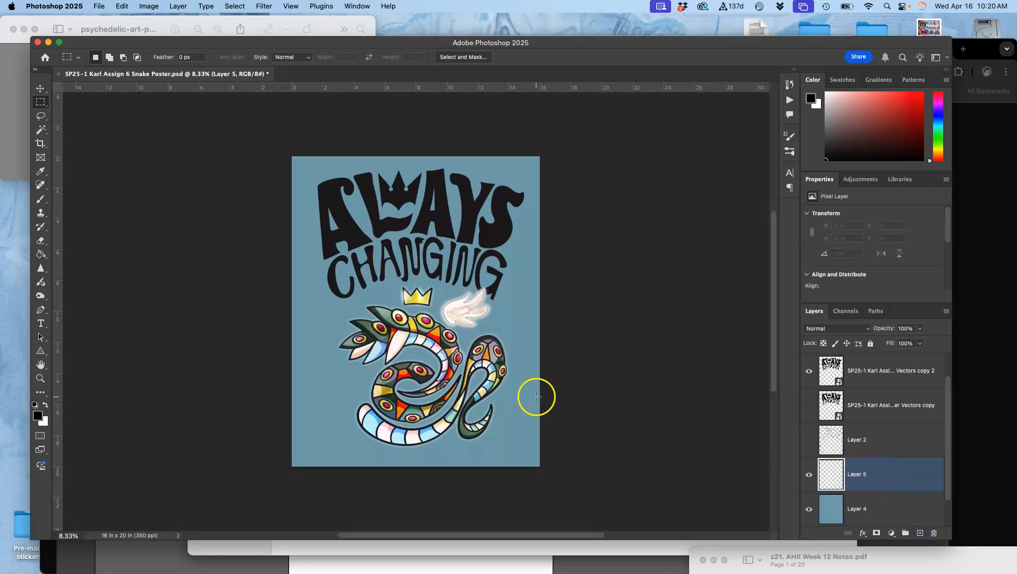
pyautogui.click(40, 254)
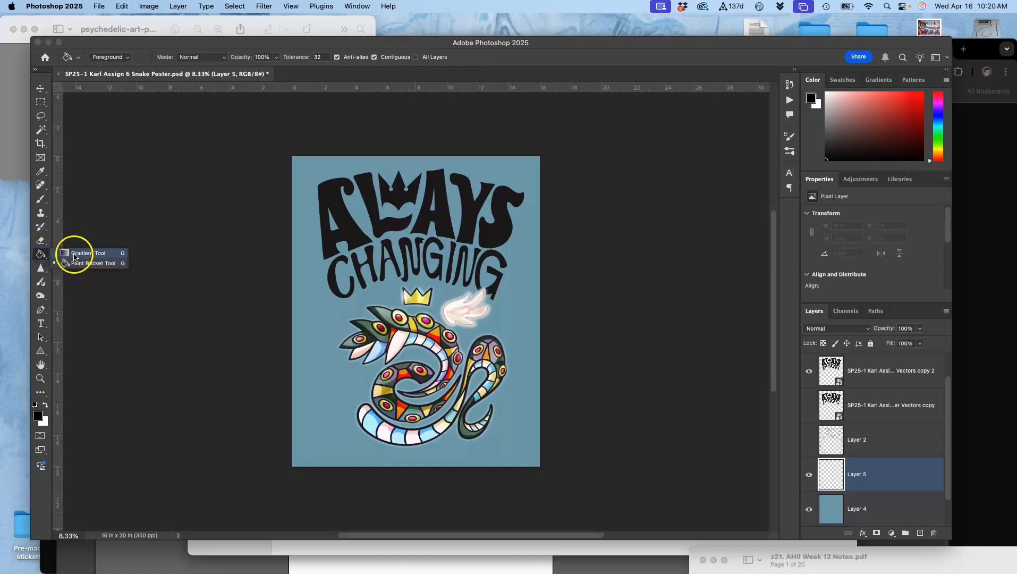
pyautogui.click(74, 253)
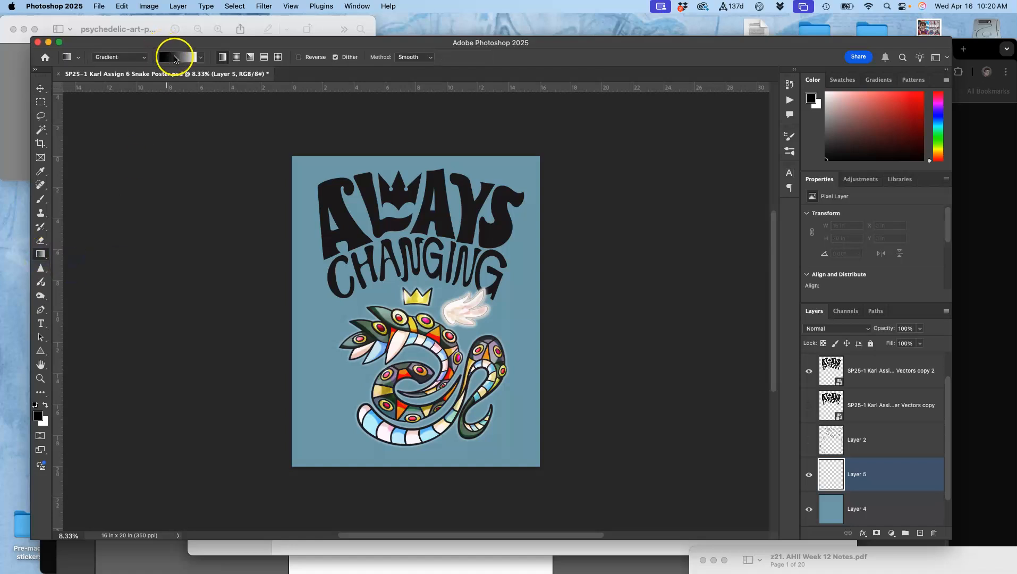
# Step: Examine the Iridescent and Pastels gradient presets for a background option
pyautogui.click(175, 58)
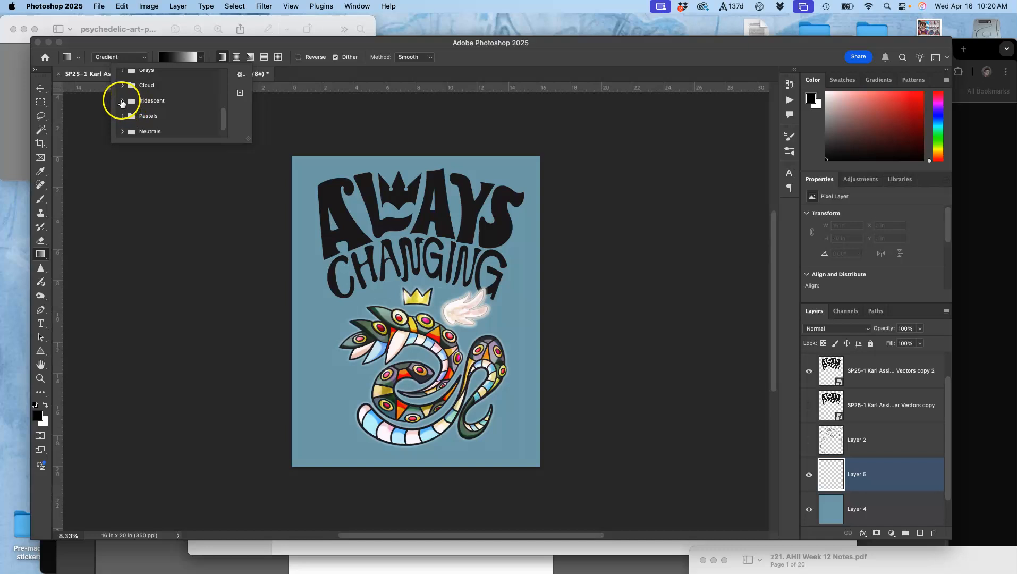
pyautogui.click(122, 101)
pyautogui.scroll(-3, 165, 117)
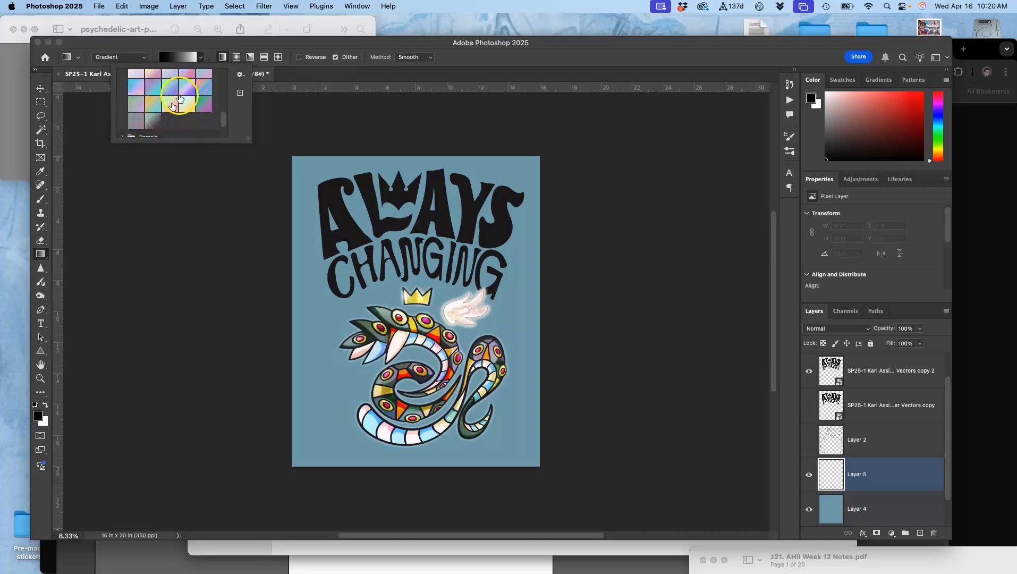
pyautogui.scroll(-3, 177, 105)
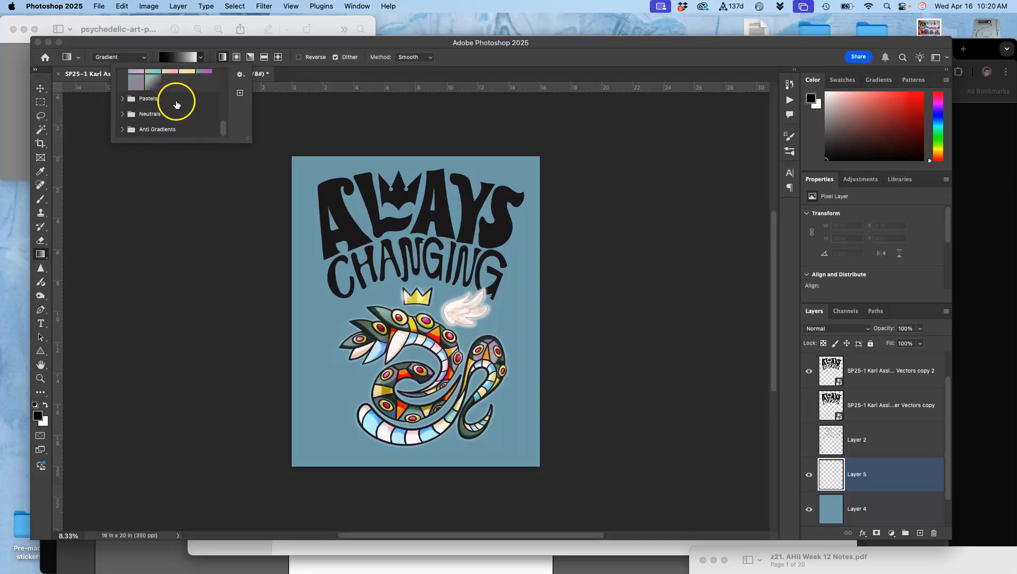
pyautogui.click(123, 99)
pyautogui.scroll(-2, 168, 122)
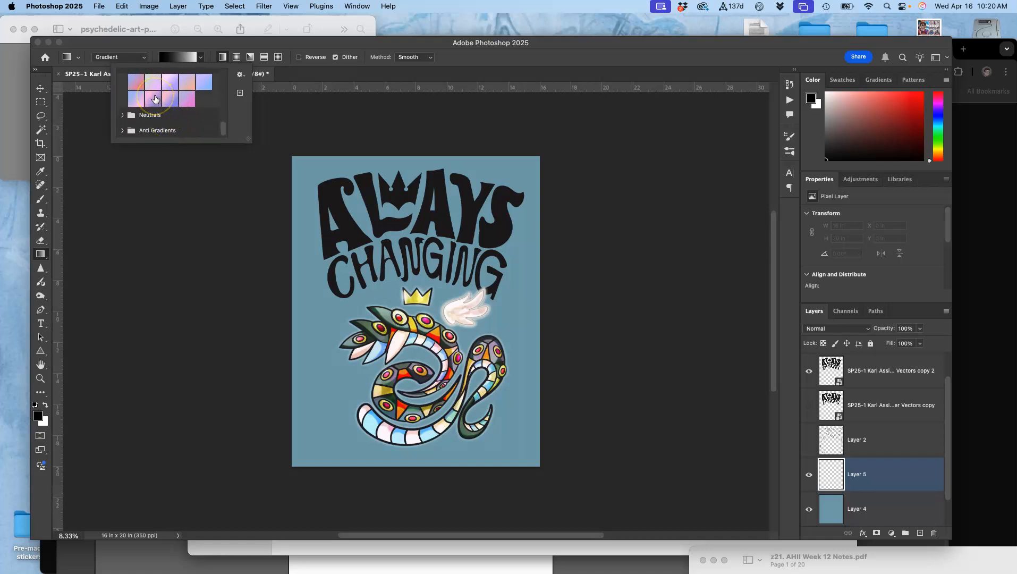
pyautogui.scroll(4, 154, 99)
pyautogui.scroll(1, 155, 99)
pyautogui.scroll(1, 155, 99)
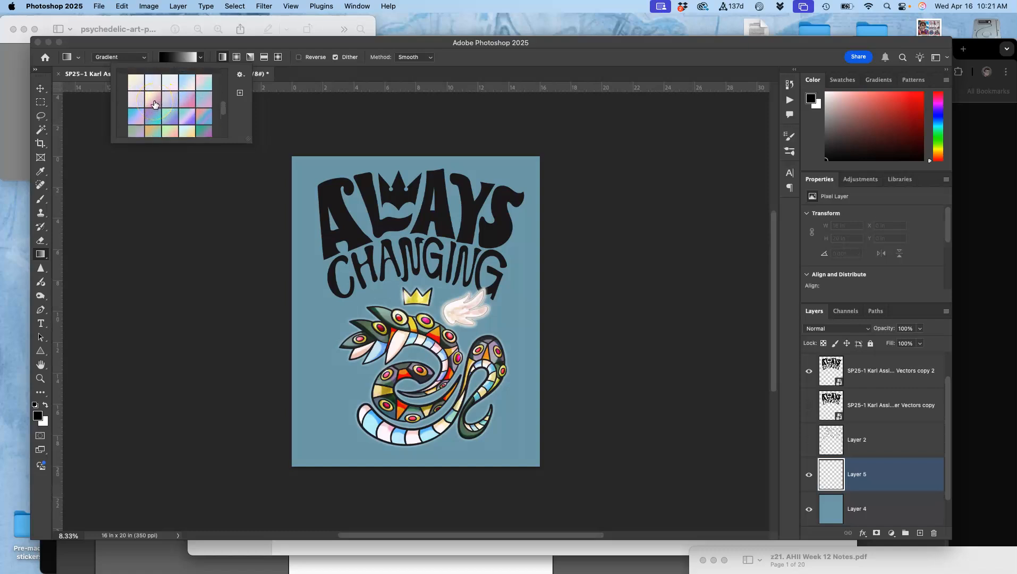
pyautogui.scroll(4, 170, 103)
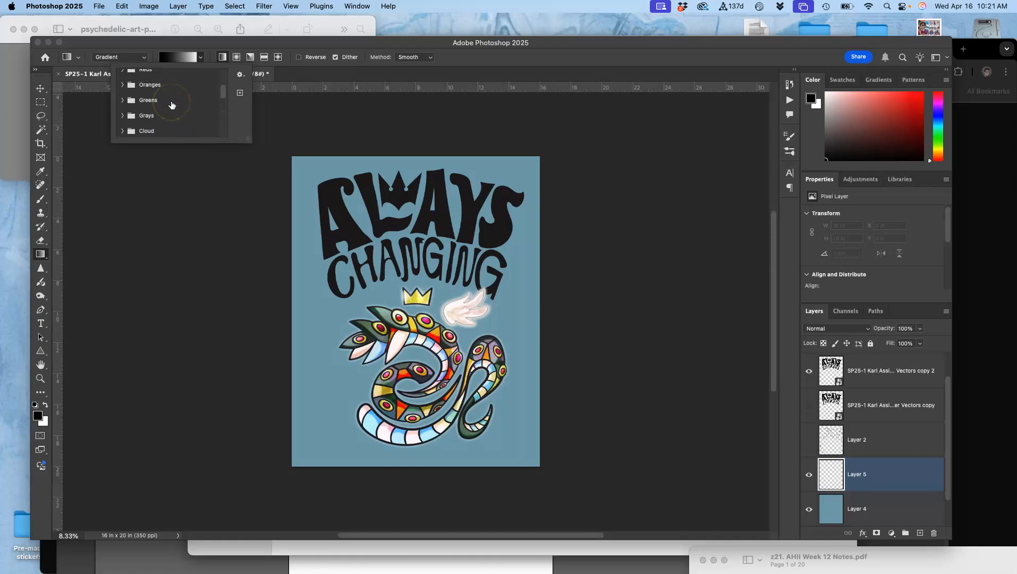
# Step: Draw a linear gradient at about -80° down the poster, using the yellow-to-pink preset from the Oranges group
pyautogui.click(122, 85)
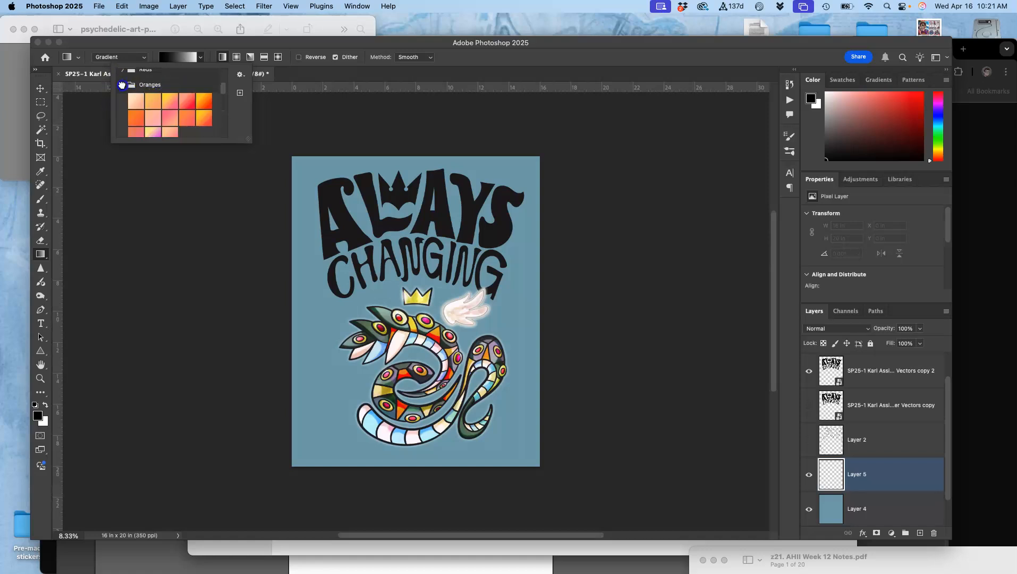
pyautogui.scroll(-1, 170, 106)
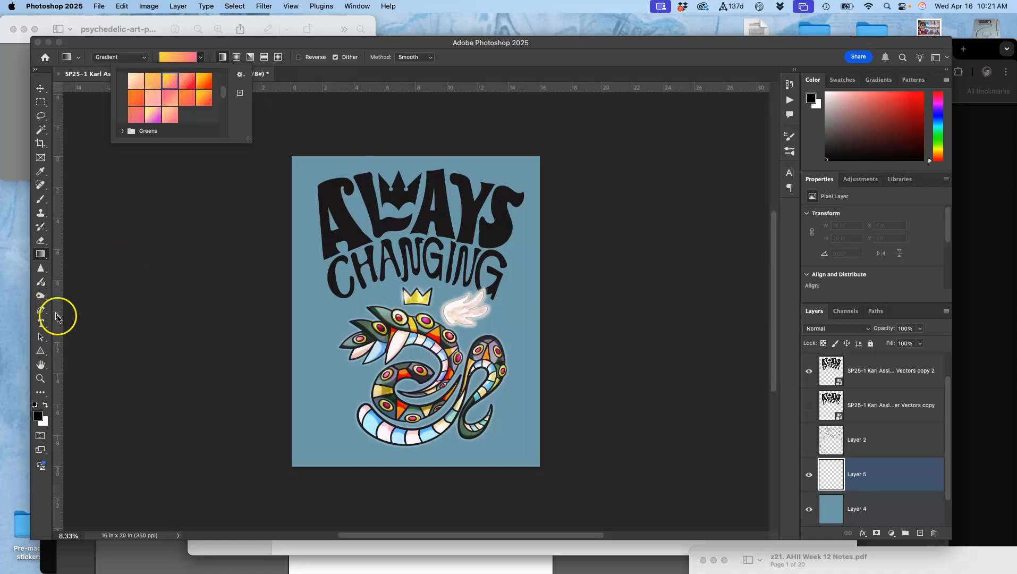
pyautogui.click(378, 130)
pyautogui.moveTo(378, 128); pyautogui.dragTo(428, 417)
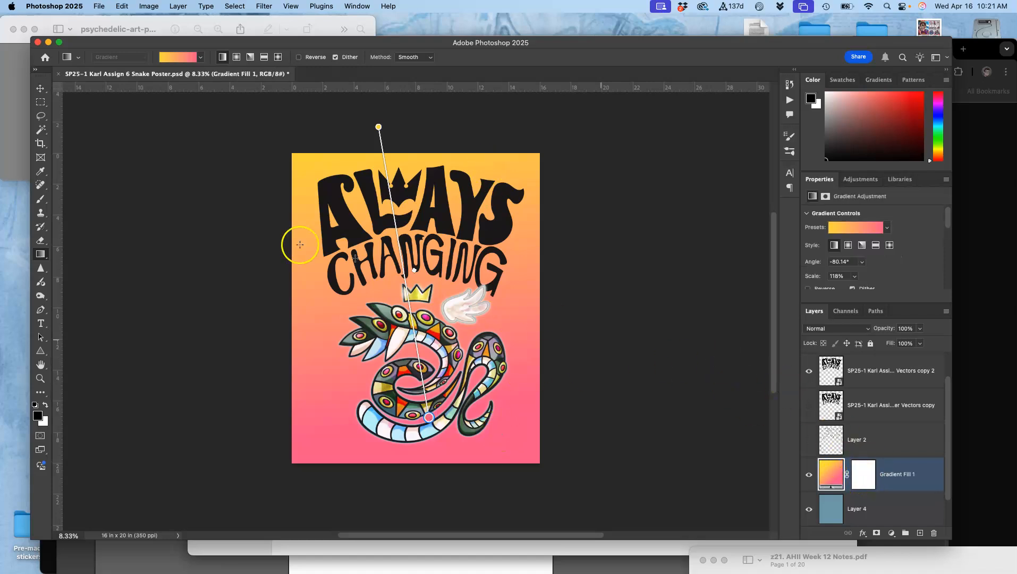
# Step: Rasterize the yellow-to-pink gradient fill layer
pyautogui.click(909, 475)
pyautogui.click(877, 414)
pyautogui.click(893, 469)
pyautogui.rightClick(894, 470)
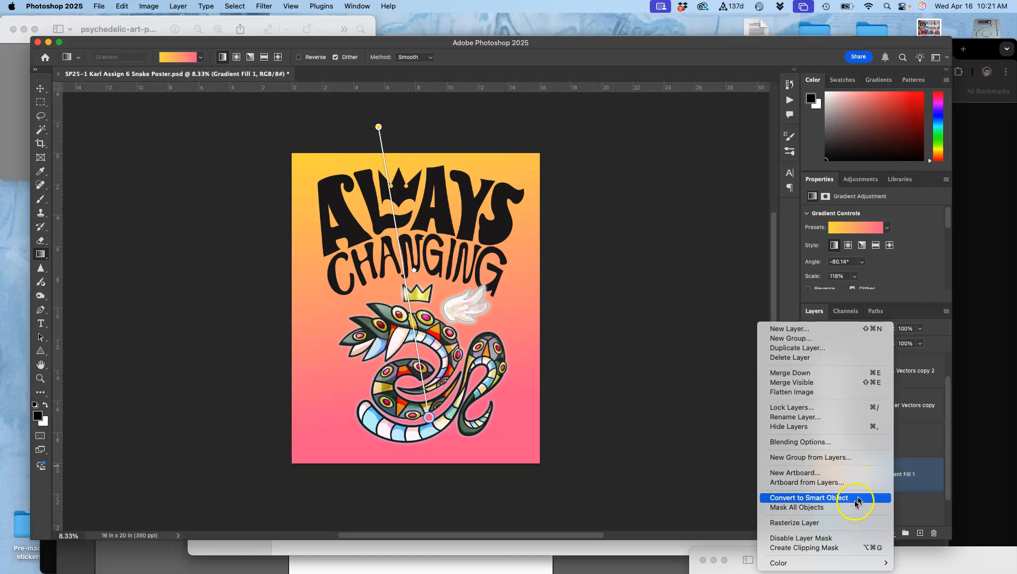
pyautogui.click(800, 523)
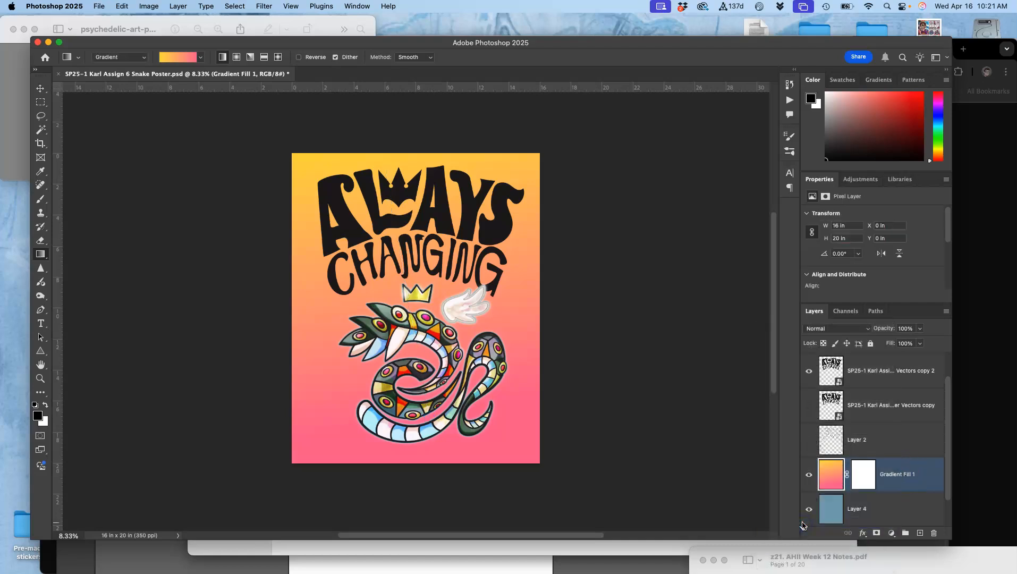
# Step: Set the rasterized gradient layer's opacity to 79%
pyautogui.click(919, 330)
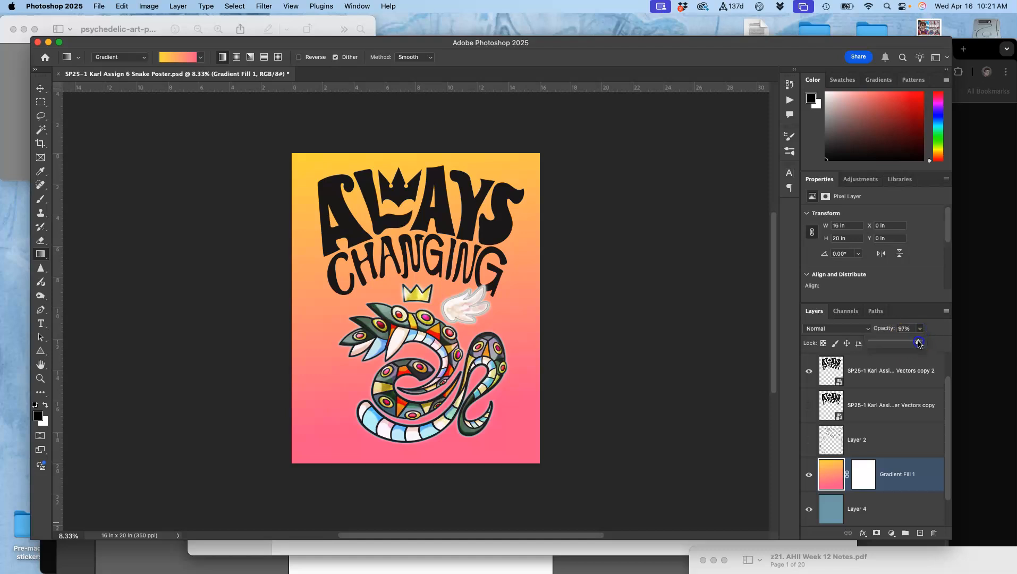
pyautogui.moveTo(914, 344); pyautogui.dragTo(889, 345)
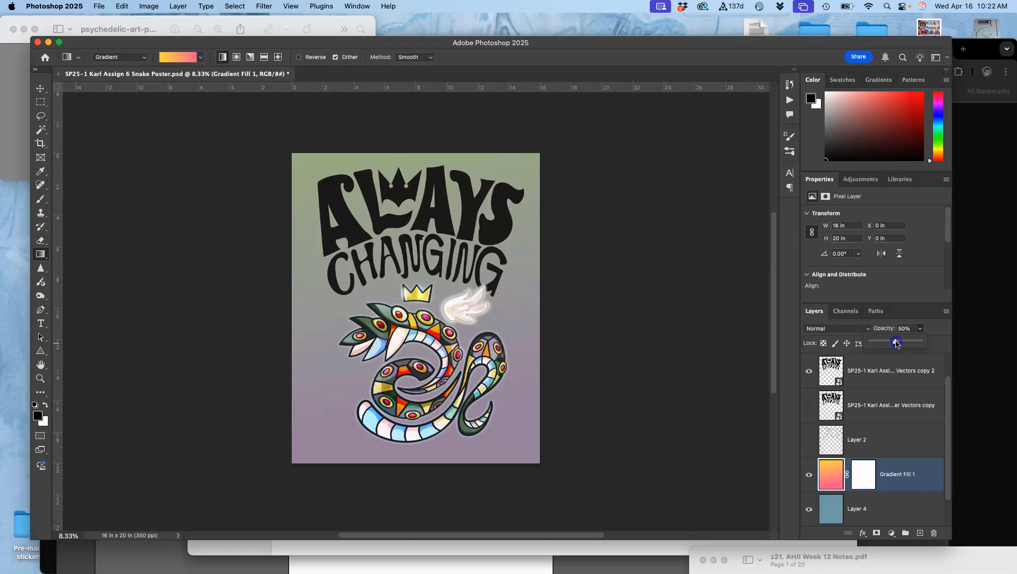
pyautogui.moveTo(902, 343); pyautogui.dragTo(911, 342)
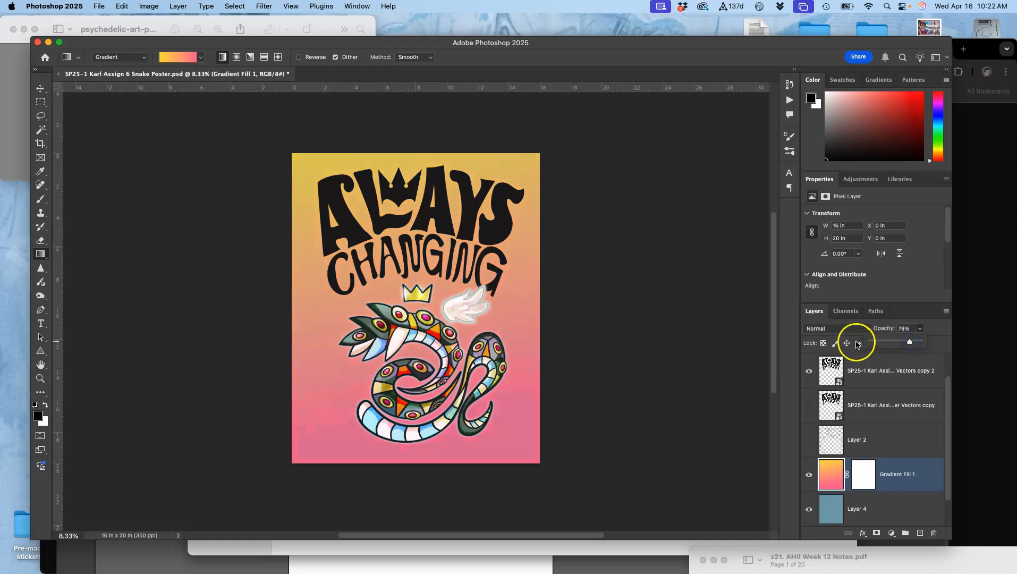
# Step: Set the gradient layer's blend mode to Dissolve and inspect the grain closely around the lettering and the snake's head
pyautogui.click(841, 328)
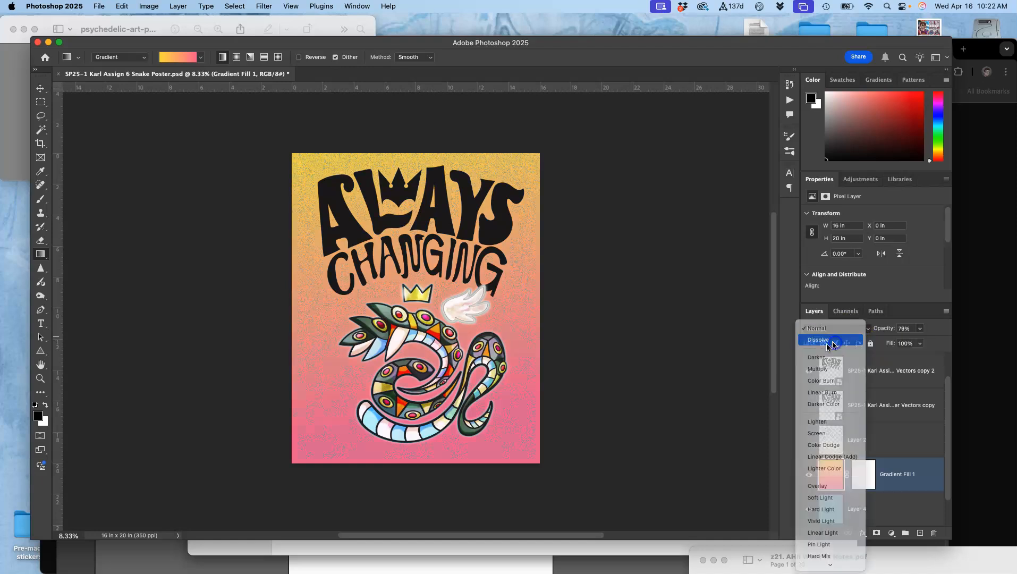
pyautogui.click(831, 340)
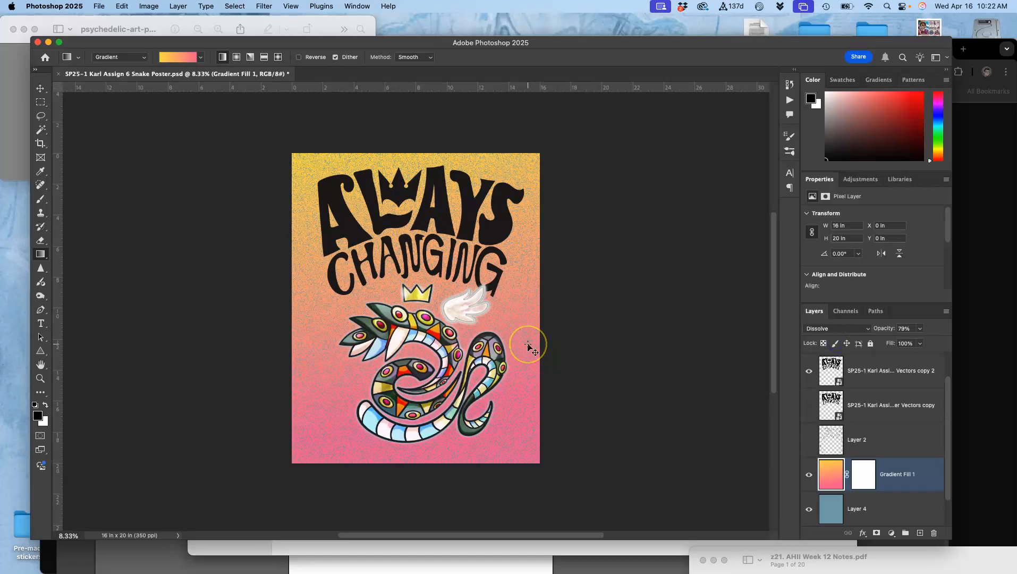
pyautogui.press('super+plus')
pyautogui.press('super+plus')
pyautogui.press('super+plus')
pyautogui.press('super+plus')
pyautogui.press('super+plus')
pyautogui.press('super+plus')
pyautogui.press('super+plus')
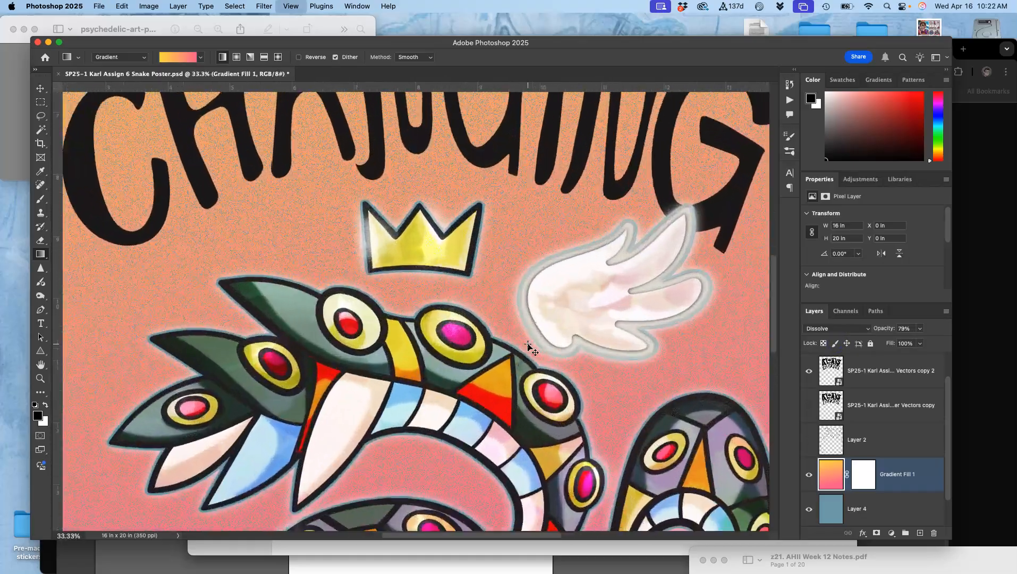
pyautogui.hscroll(-15, 342, 252)
pyautogui.scroll(5, 341, 252)
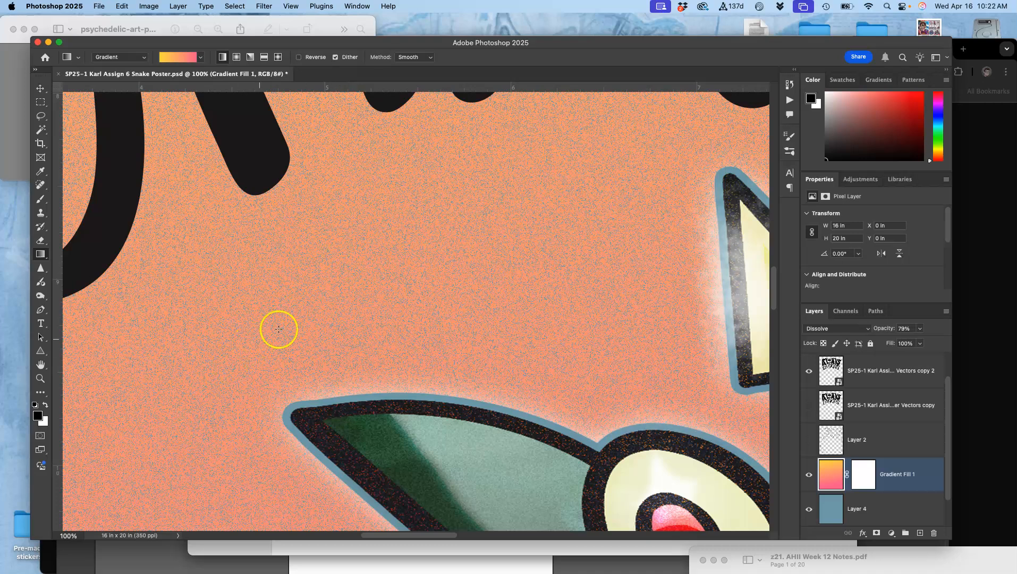
# Step: Lower the Dissolve gradient layer's opacity to 55% and review the effect across the whole poster
pyautogui.click(921, 328)
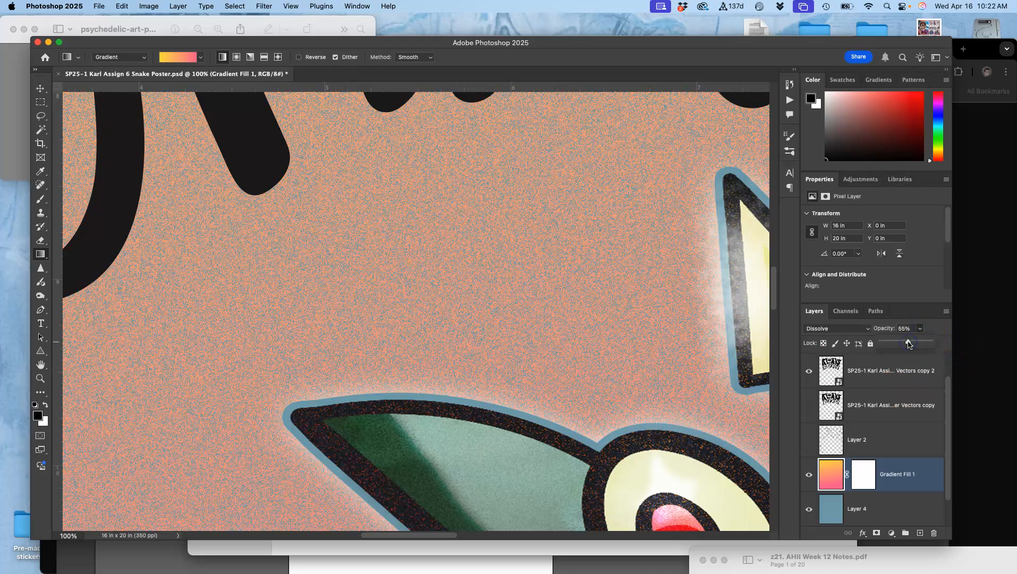
pyautogui.press('super+minus')
pyautogui.press('super+minus')
pyautogui.press('super+minus')
pyautogui.press('super+minus')
pyautogui.press('super+minus')
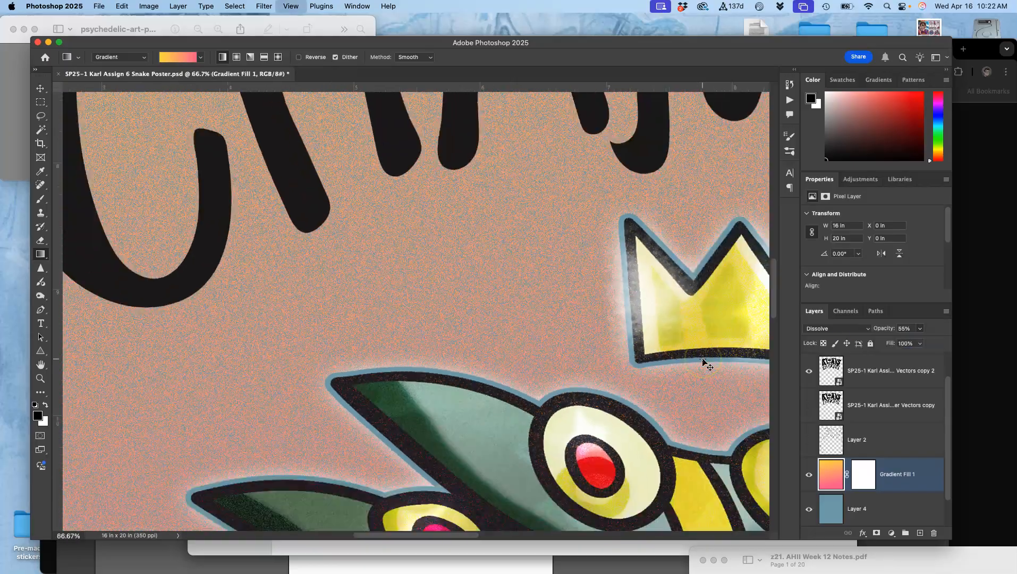
pyautogui.scroll(-4, 703, 358)
pyautogui.scroll(-3, 703, 359)
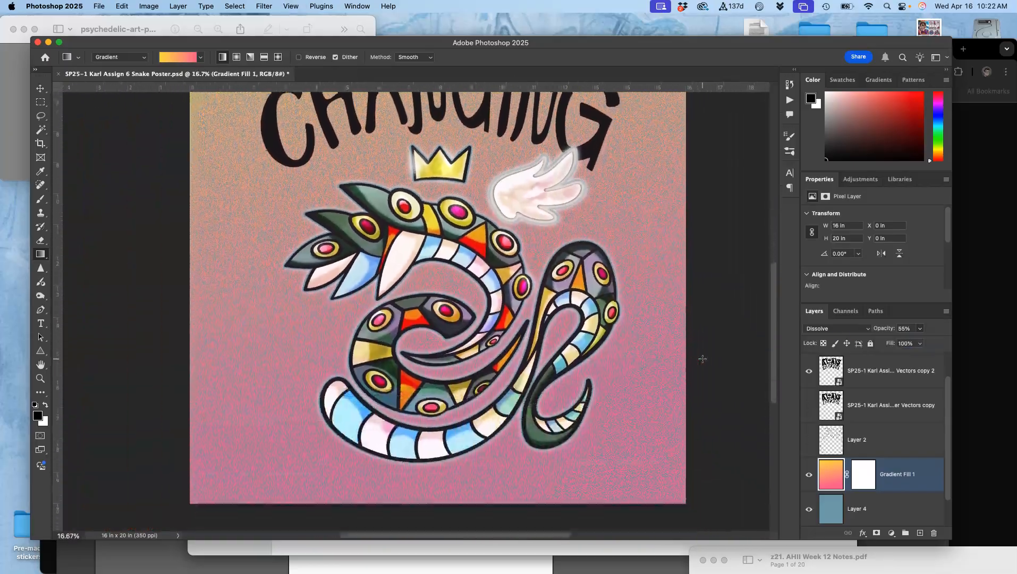
pyautogui.press('super+minus')
pyautogui.press('super+minus')
pyautogui.scroll(2, 702, 359)
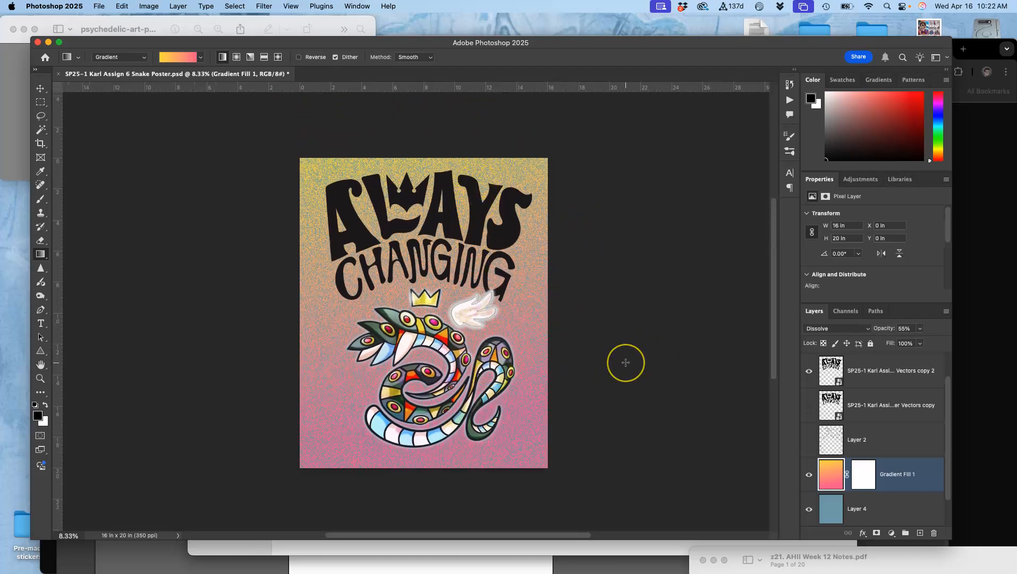
pyautogui.hscroll(2, 625, 363)
pyautogui.scroll(-1, 625, 362)
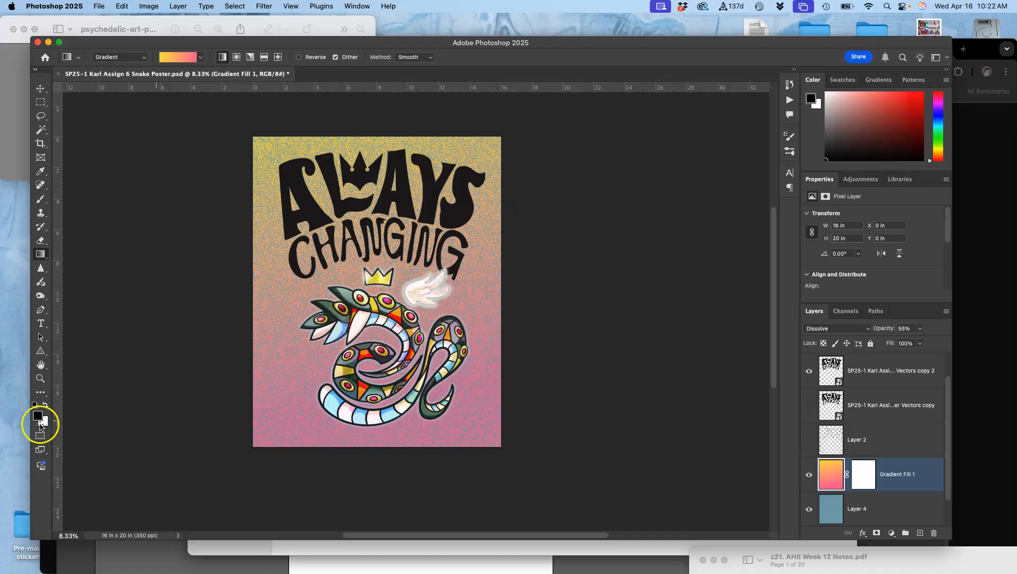
# Step: Switch to Google Chrome and run an image search for "art nouveau water pattern" in a new tab
pyautogui.moveTo(1, 426)
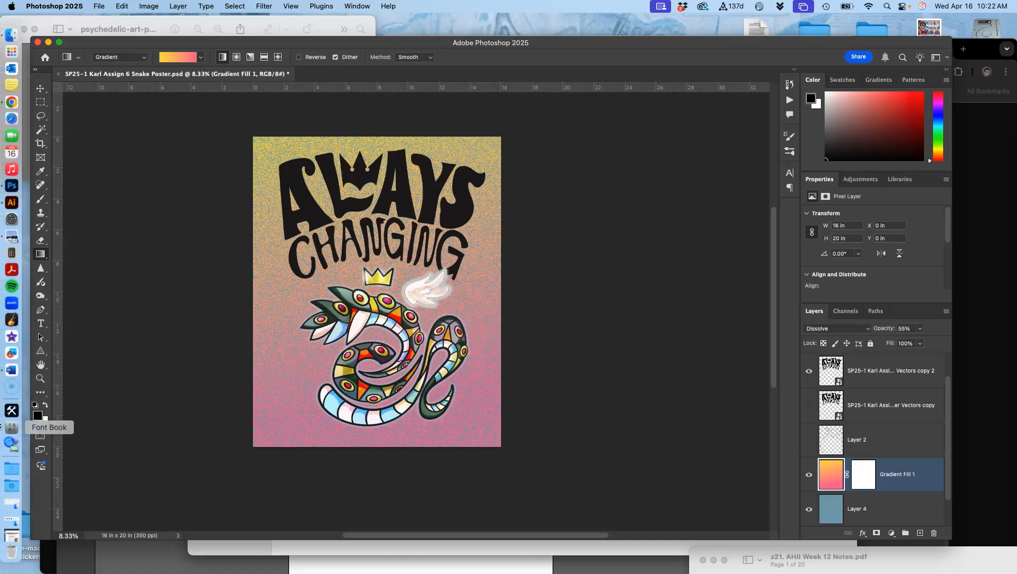
pyautogui.click(14, 106)
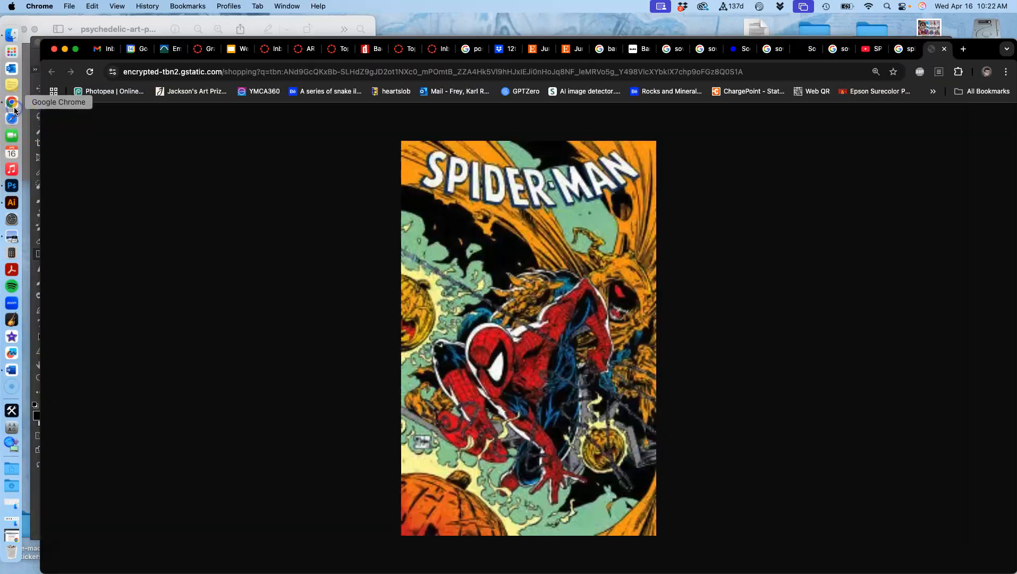
pyautogui.click(963, 49)
pyautogui.write('art no')
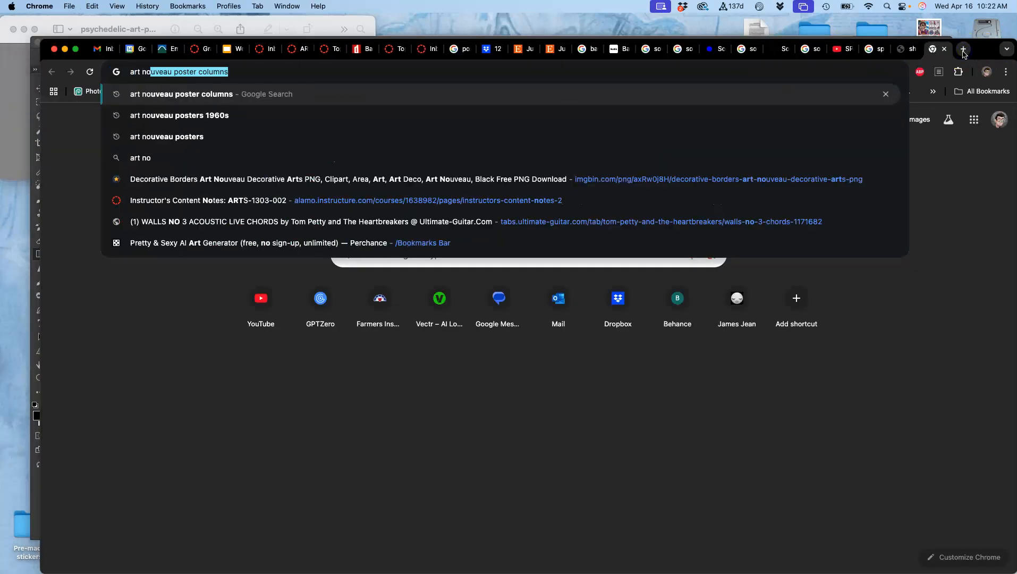
pyautogui.write('uveau')
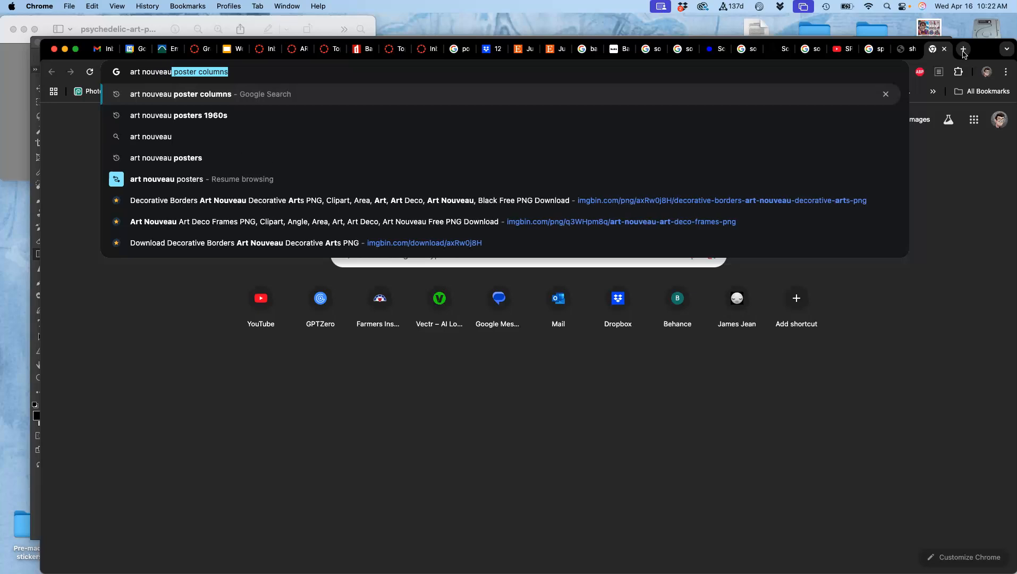
pyautogui.write(' wate')
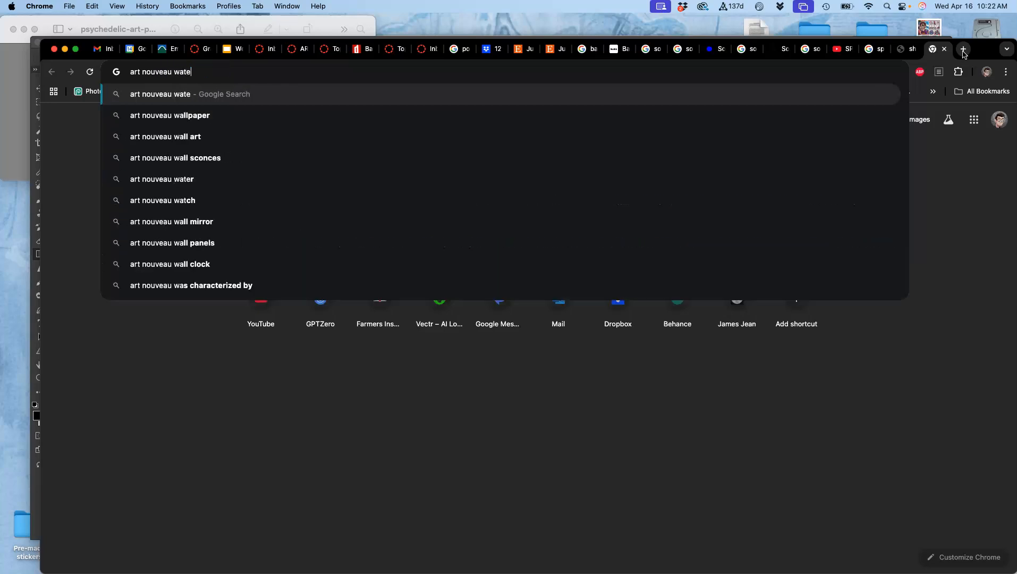
pyautogui.write('r pattern')
pyautogui.press('Return')
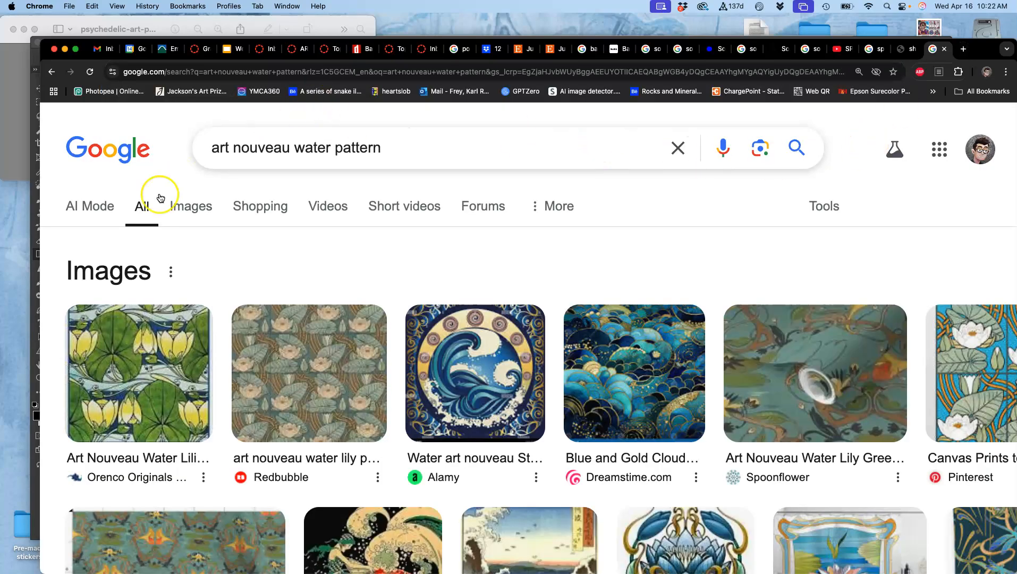
pyautogui.click(183, 208)
# Step: Look through the image results and open the dark blue vintage seashell tapestry pattern in a new tab
pyautogui.scroll(-5, 448, 264)
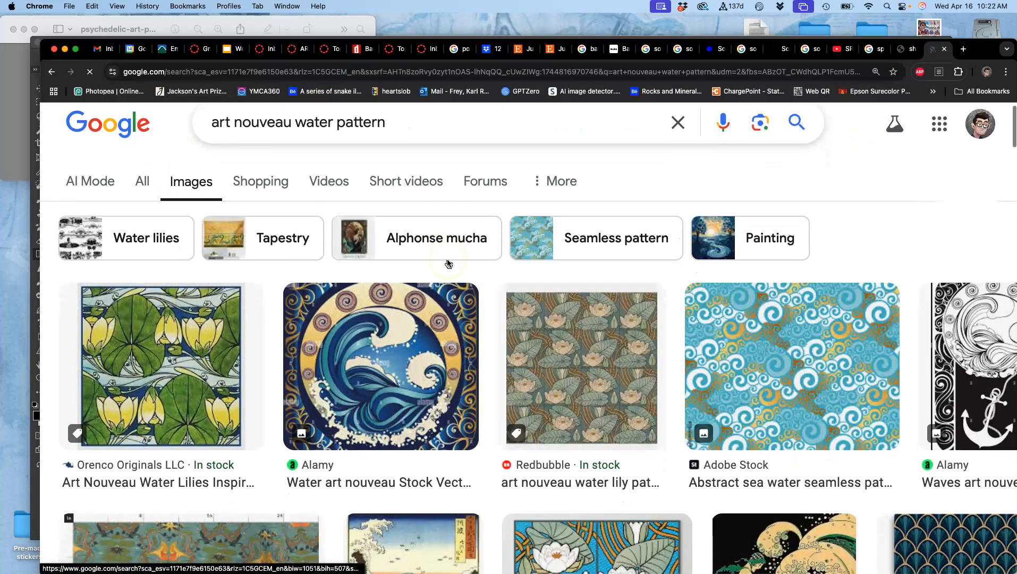
pyautogui.scroll(-2, 448, 263)
pyautogui.hscroll(2, 448, 263)
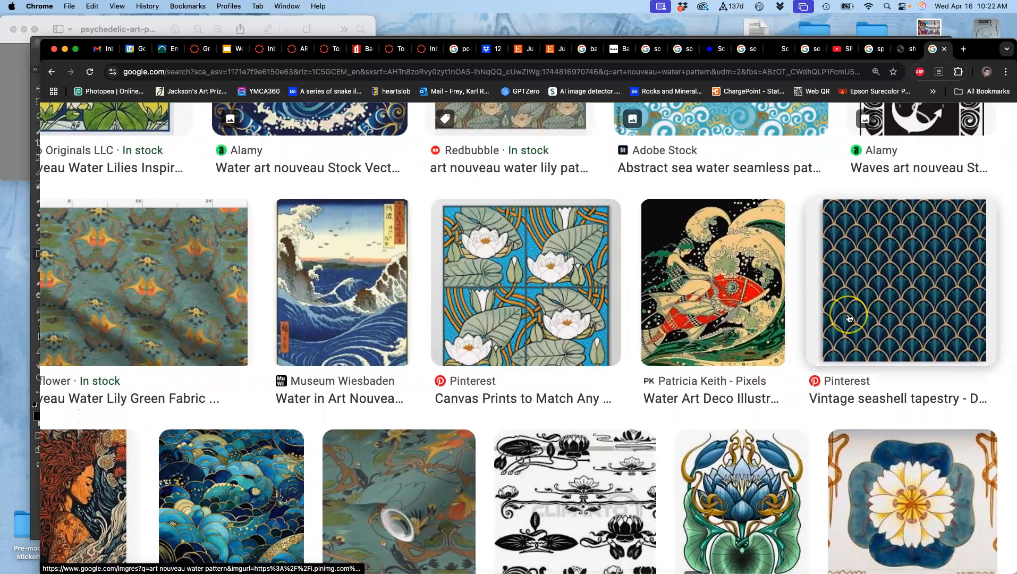
pyautogui.scroll(-1, 848, 318)
pyautogui.rightClick(909, 277)
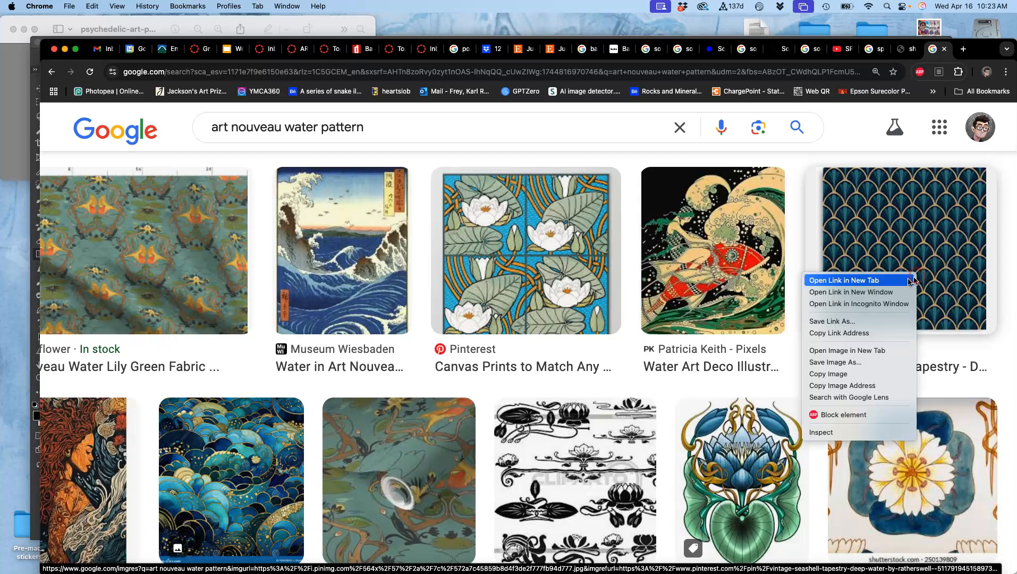
pyautogui.click(890, 286)
# Step: Look further through the image results and open VectorStock's light blue Art Deco wave pattern in a new tab
pyautogui.scroll(-9, 702, 381)
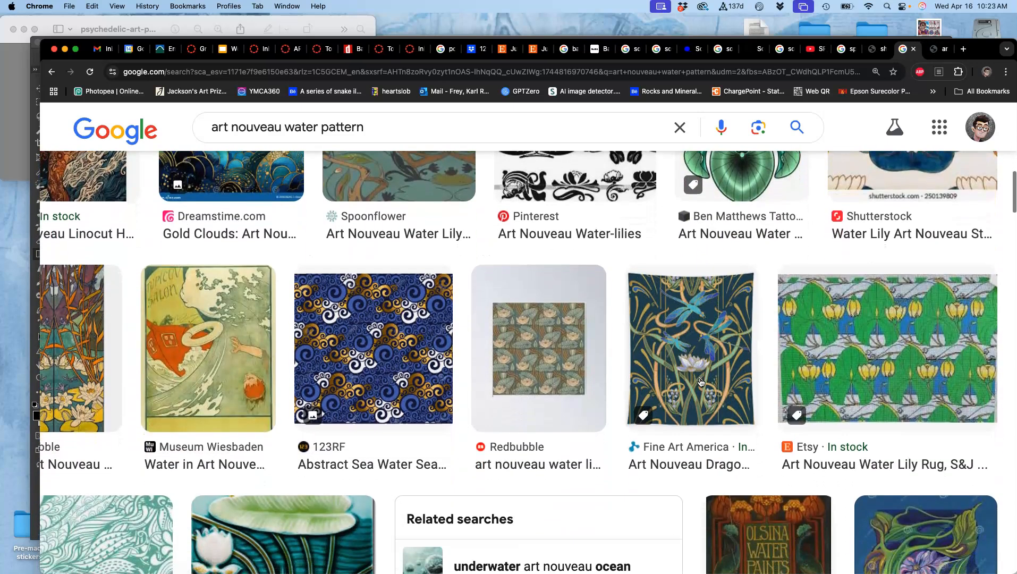
pyautogui.scroll(-5, 702, 381)
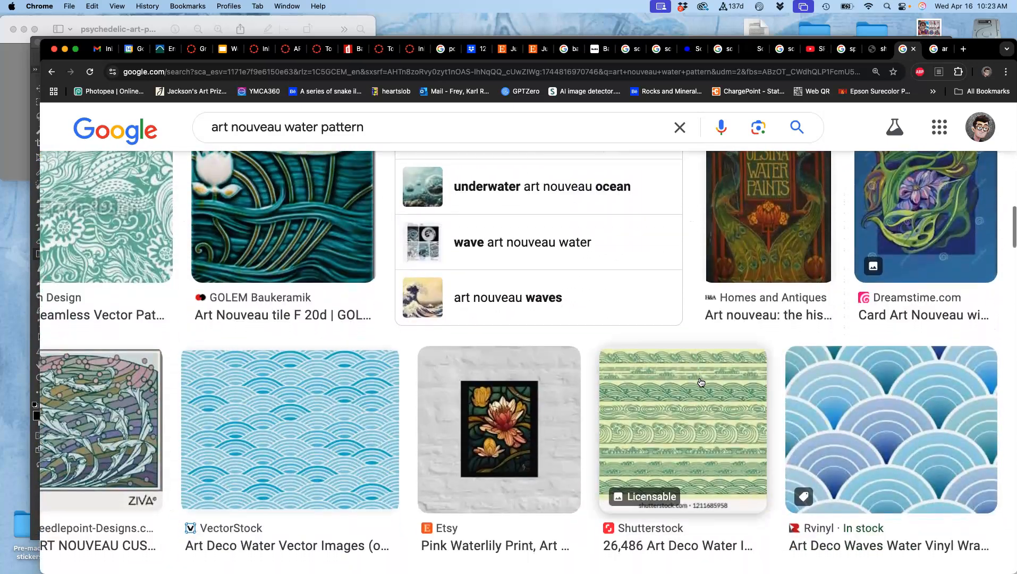
pyautogui.hscroll(-3, 700, 383)
pyautogui.scroll(-1, 700, 383)
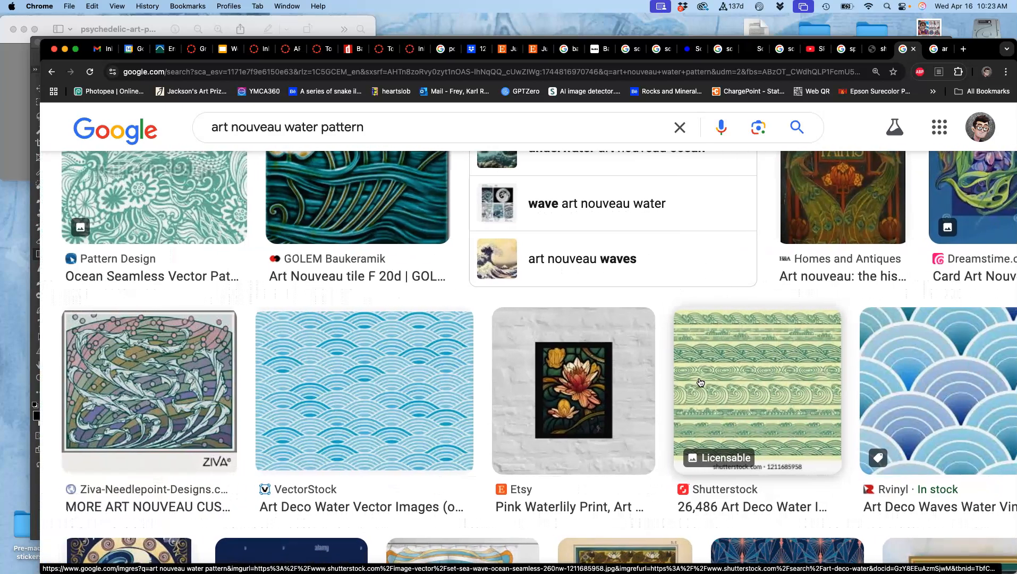
pyautogui.click(303, 399)
pyautogui.rightClick(355, 390)
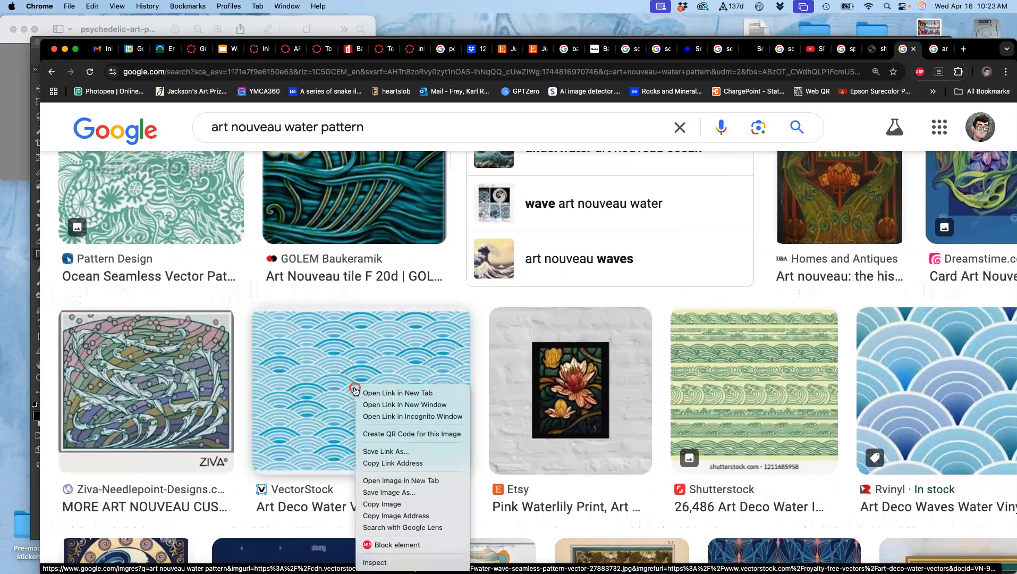
pyautogui.click(386, 393)
# Step: Look through more pattern results and view the opened vintage seashell tapestry preview
pyautogui.scroll(-3, 386, 394)
pyautogui.scroll(-5, 386, 394)
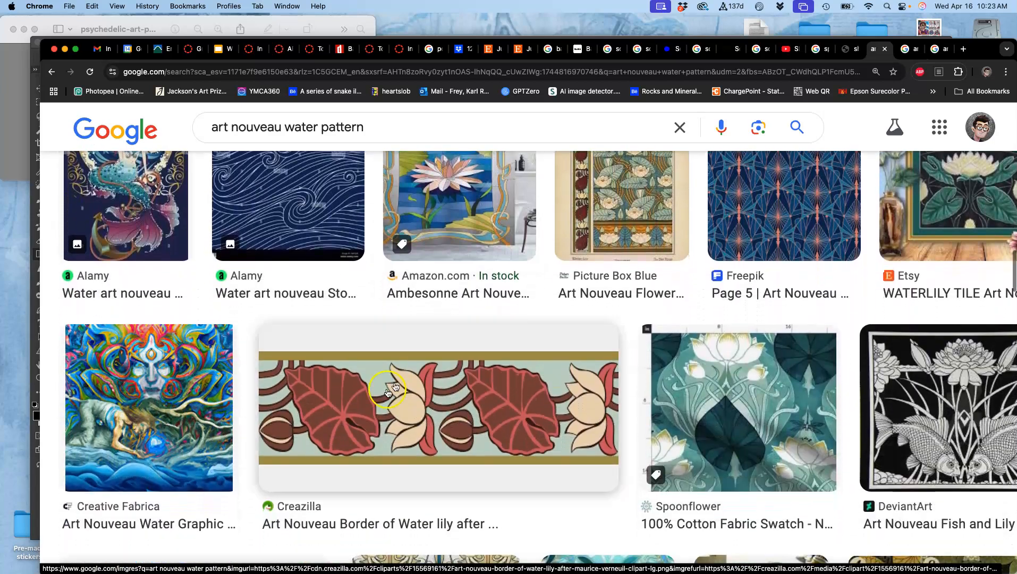
pyautogui.click(724, 211)
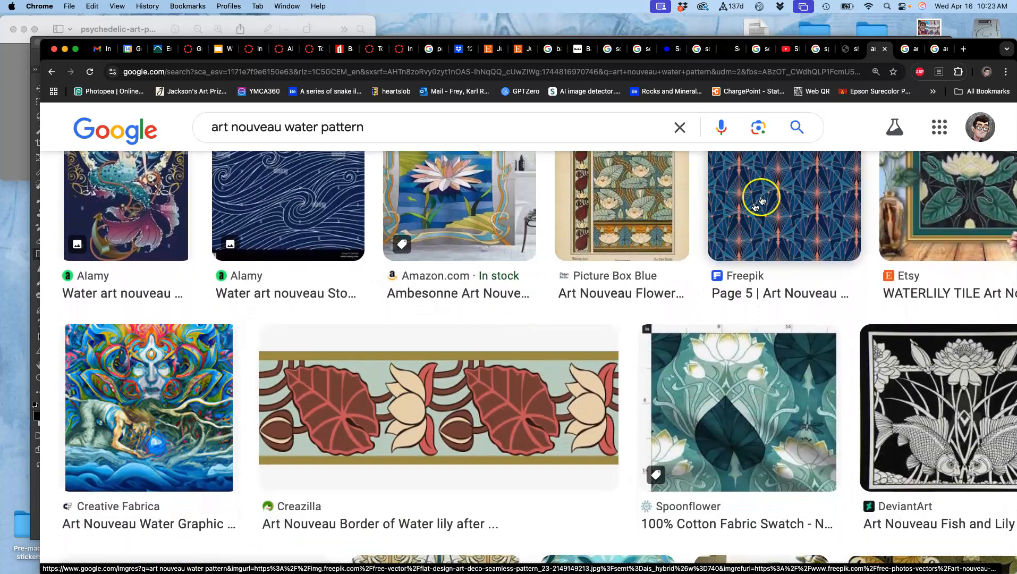
pyautogui.click(907, 51)
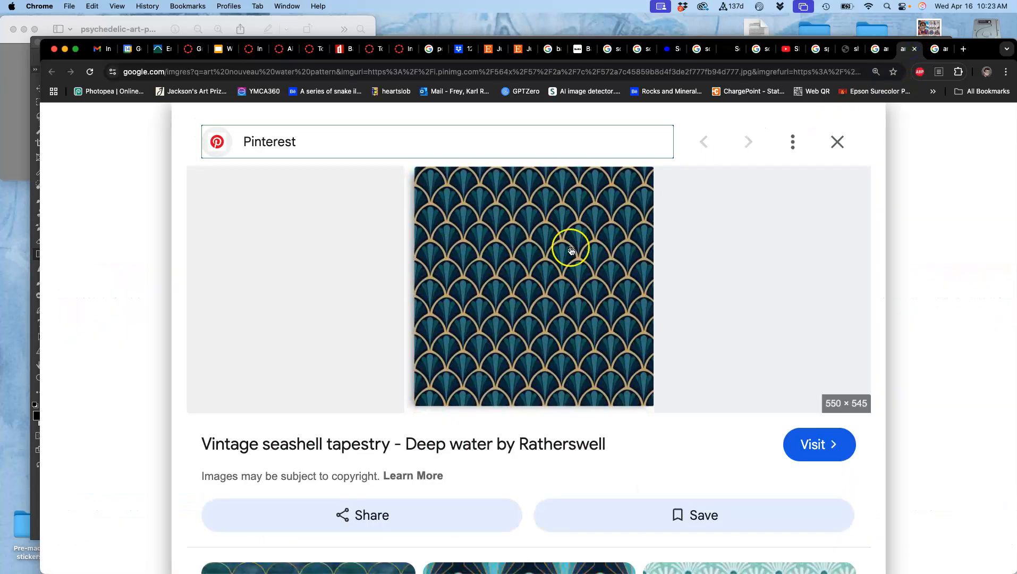
# Step: Copy the light blue VectorStock wave pattern image from its opened preview
pyautogui.click(939, 49)
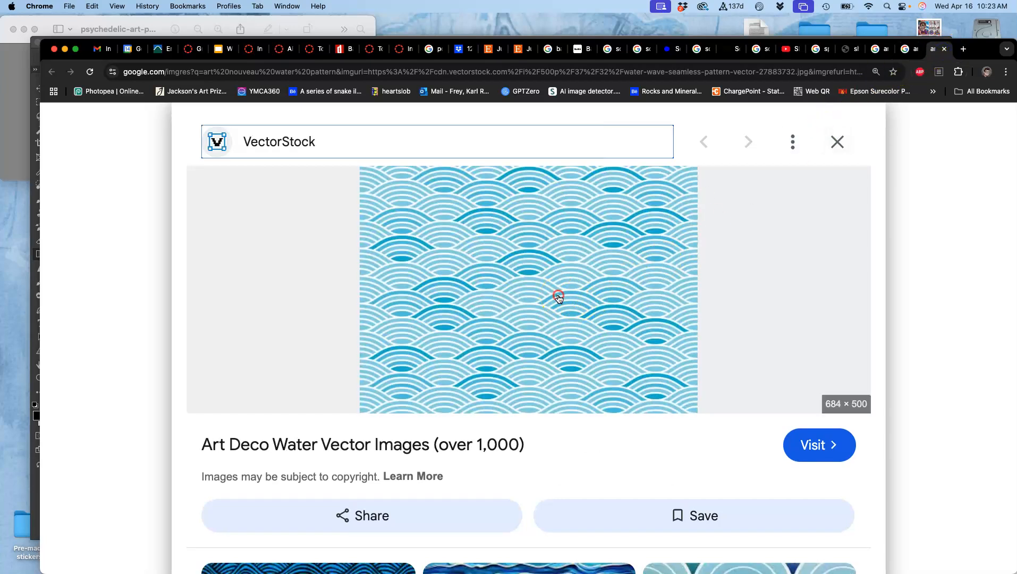
pyautogui.rightClick(558, 298)
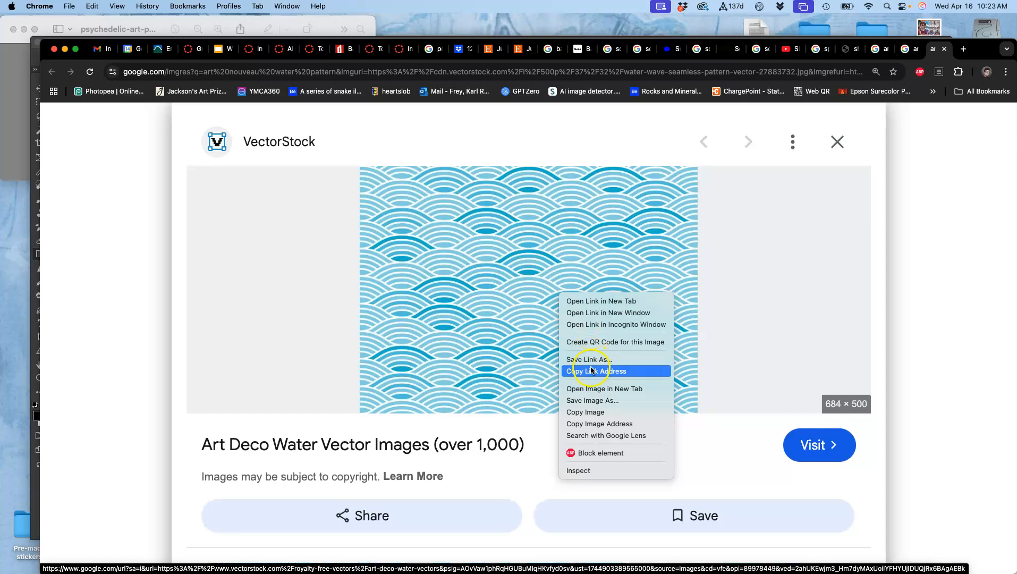
pyautogui.click(585, 412)
# Step: Open Shutterstock's seamless hand-drawn waves pattern from the related images and capture a screenshot of just the swirl artwork
pyautogui.scroll(-7, 522, 427)
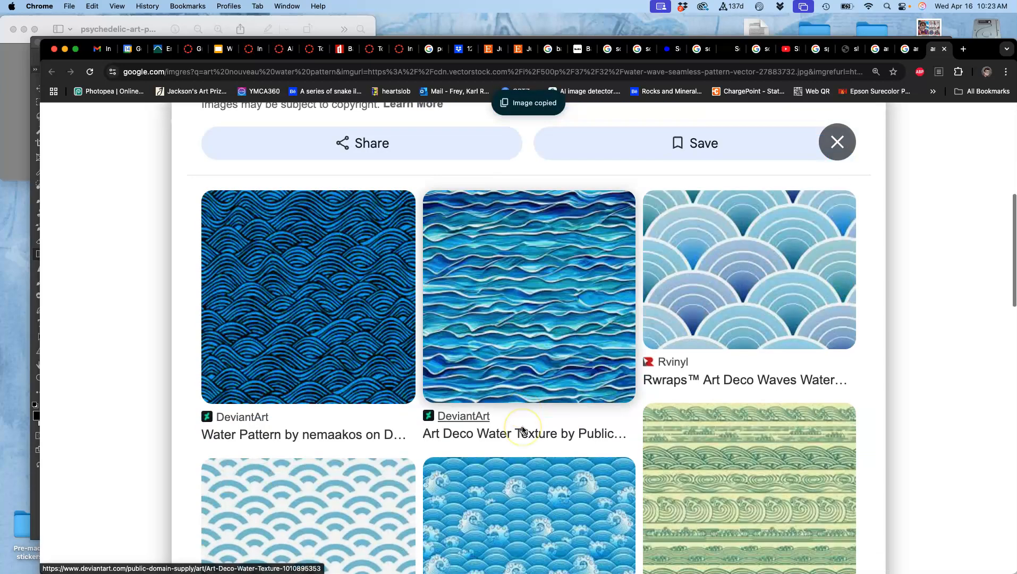
pyautogui.scroll(-8, 522, 429)
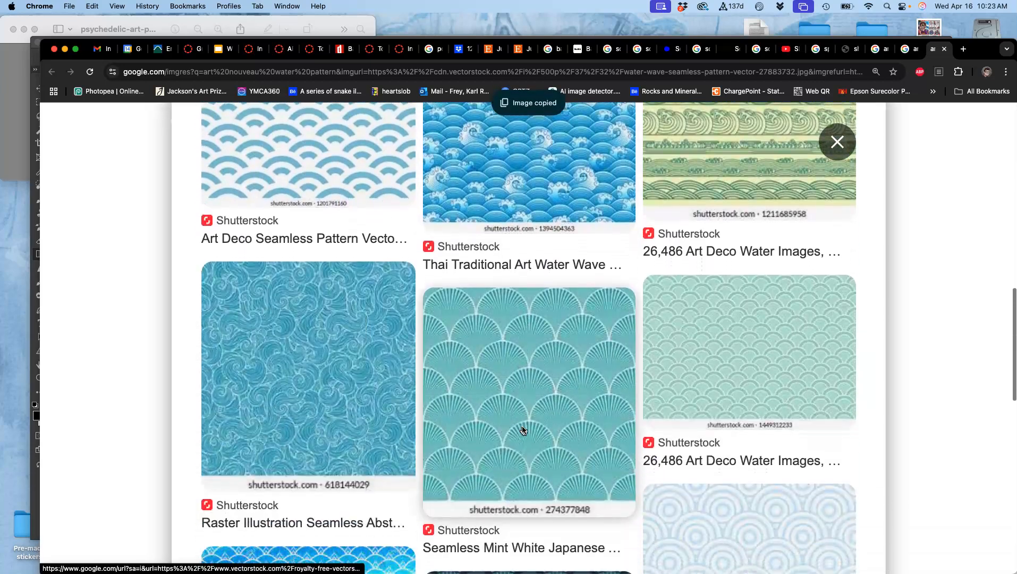
pyautogui.rightClick(318, 356)
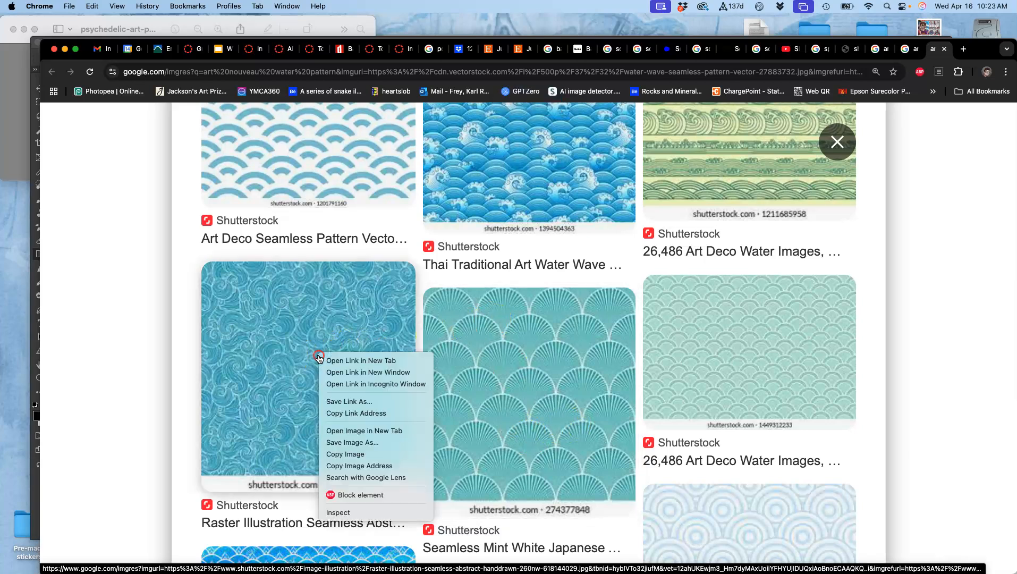
pyautogui.click(361, 361)
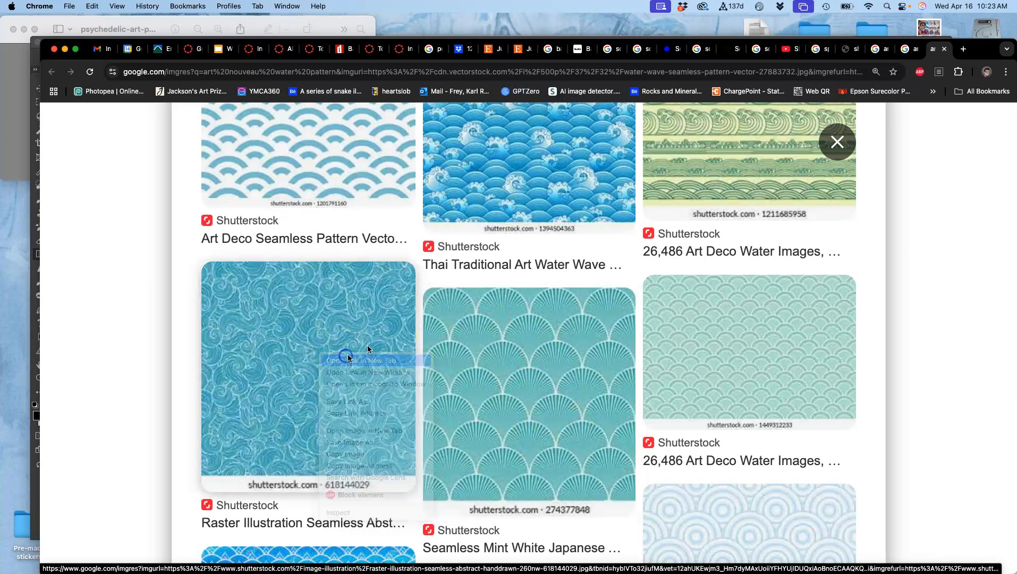
pyautogui.click(934, 49)
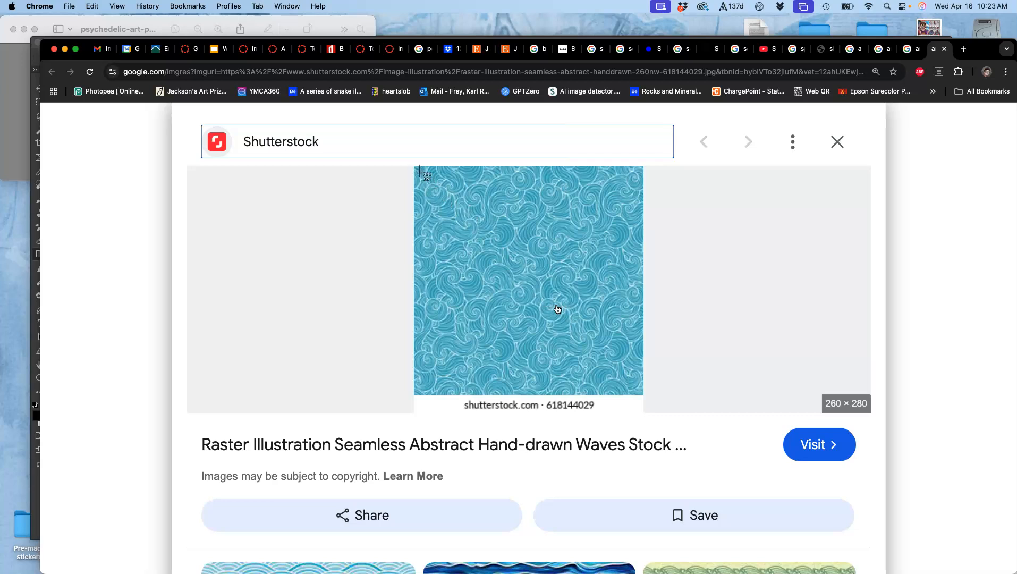
pyautogui.moveTo(415, 167); pyautogui.dragTo(642, 393)
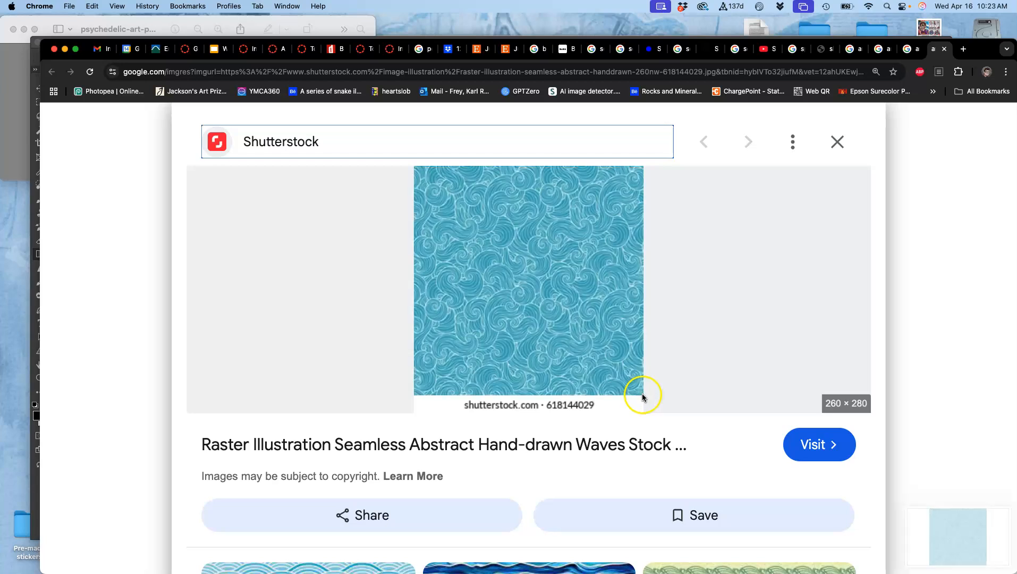
# Step: Switch to Photoshop, place the wave screenshot above the gradient layer and stretch it to cover the whole 16 x 20 in poster
pyautogui.click(36, 56)
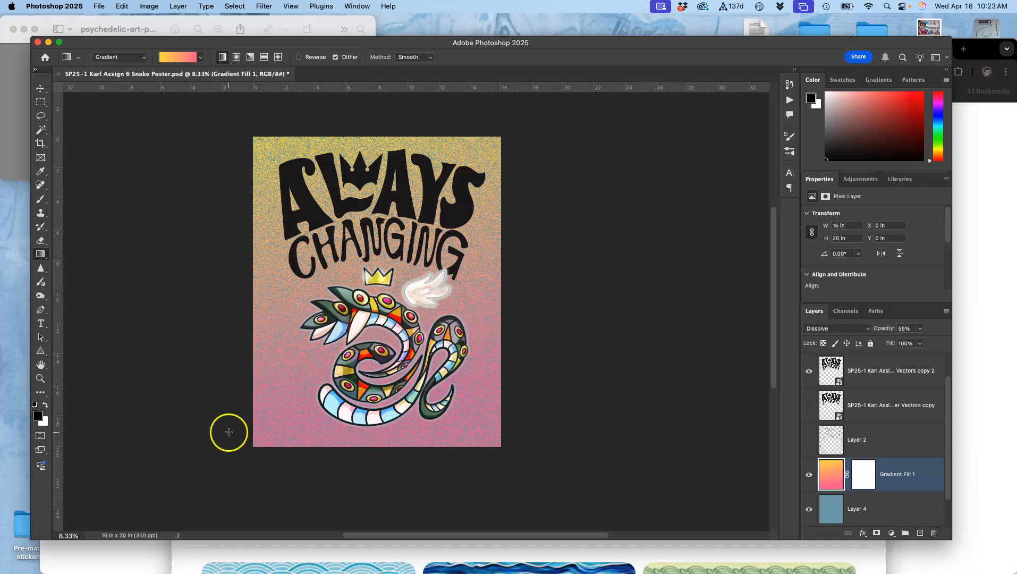
pyautogui.click(6, 488)
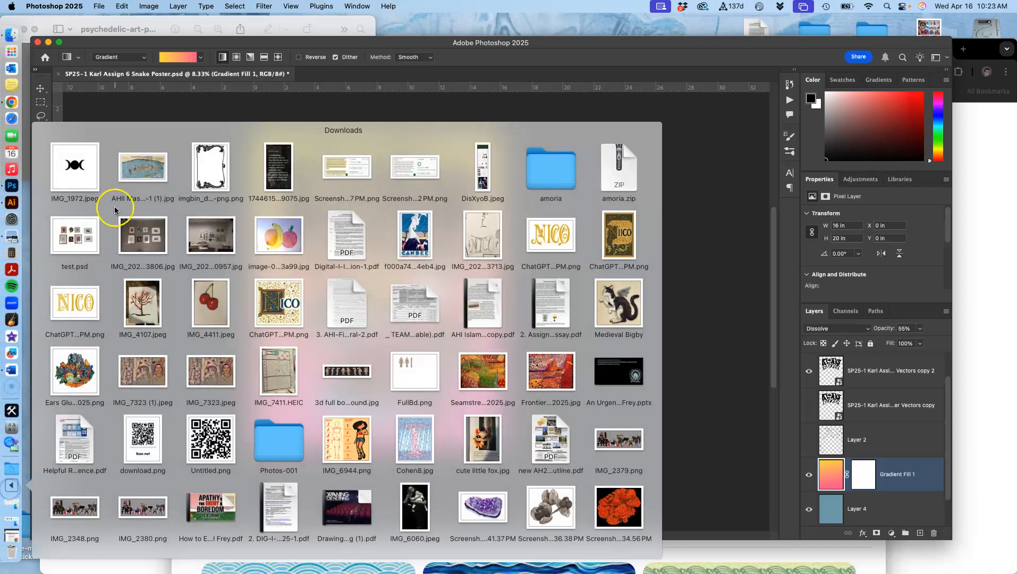
pyautogui.click(585, 41)
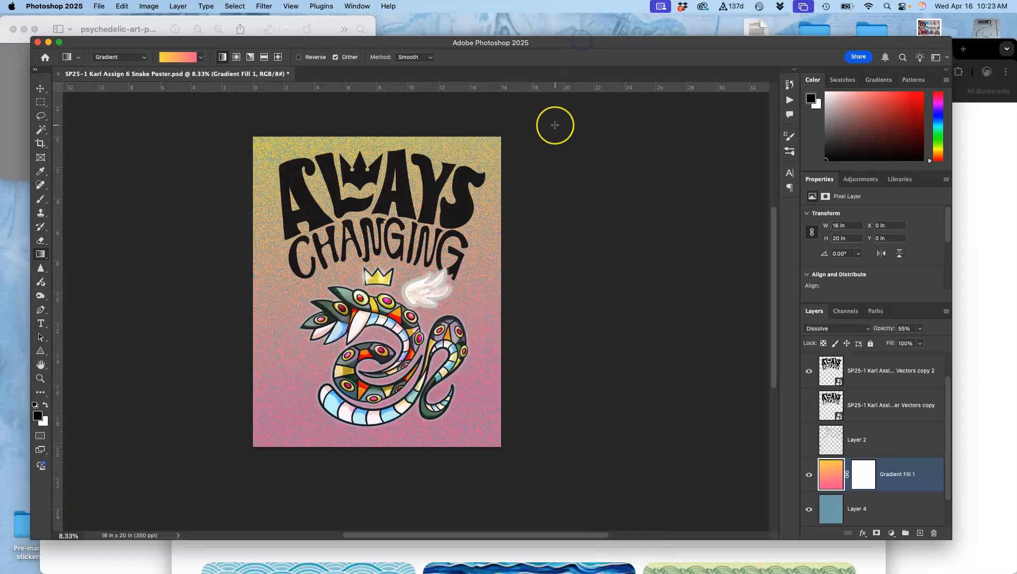
pyautogui.press('F11')
pyautogui.moveTo(690, 100); pyautogui.dragTo(418, 228)
pyautogui.moveTo(419, 336); pyautogui.dragTo(499, 447)
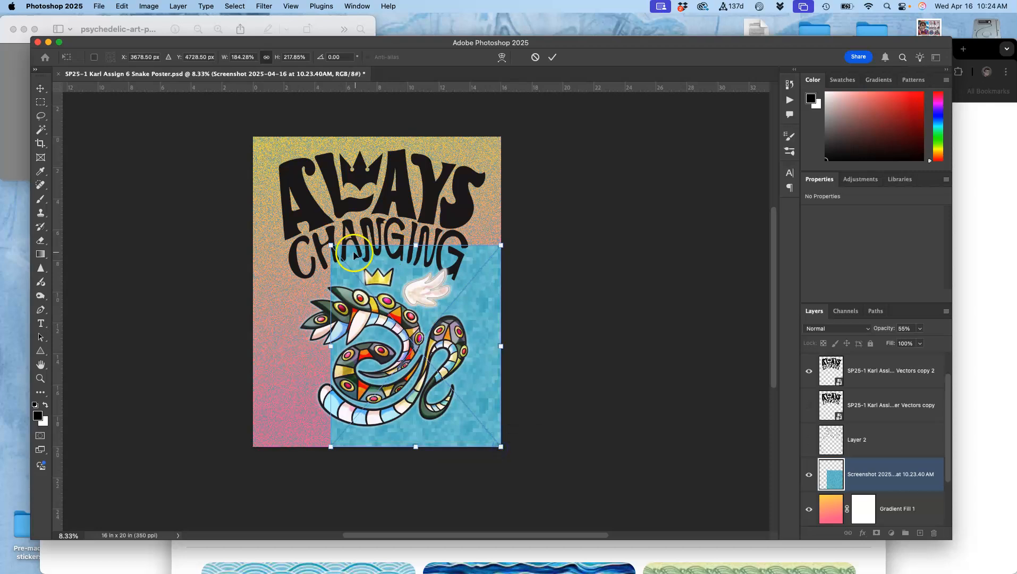
pyautogui.moveTo(330, 246); pyautogui.dragTo(255, 139)
pyautogui.press('Return')
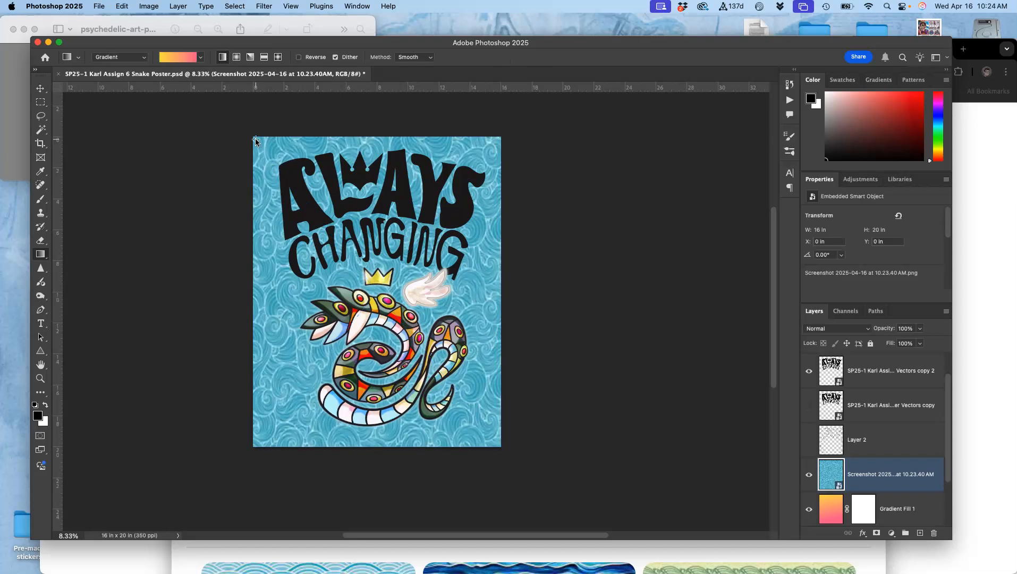
# Step: Set the wave pattern layer's blend mode to Darker Color and its opacity to 85%
pyautogui.press('super+equal')
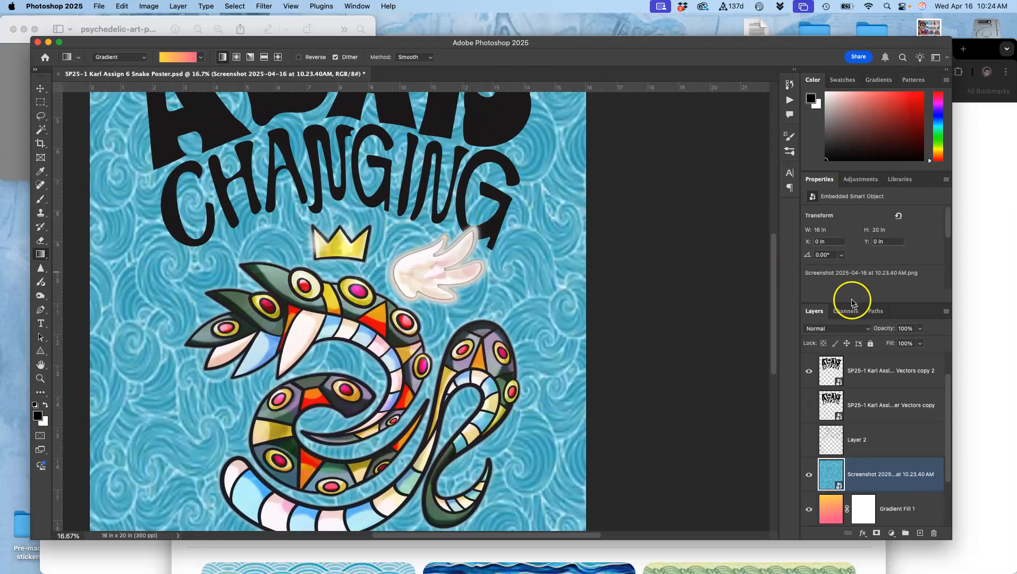
pyautogui.click(845, 328)
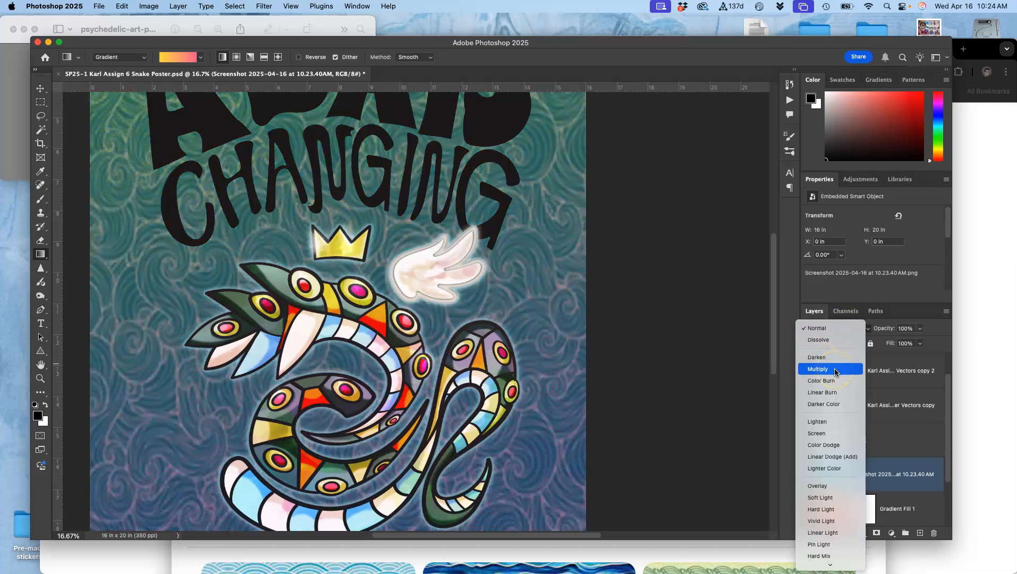
pyautogui.click(834, 409)
pyautogui.press('super+minus')
pyautogui.press('super+minus')
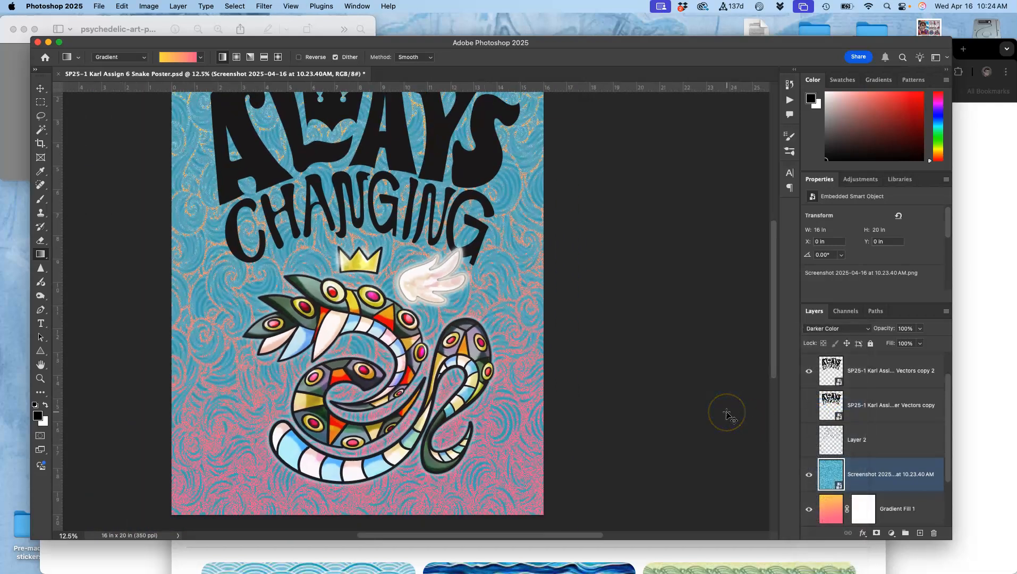
pyautogui.click(918, 330)
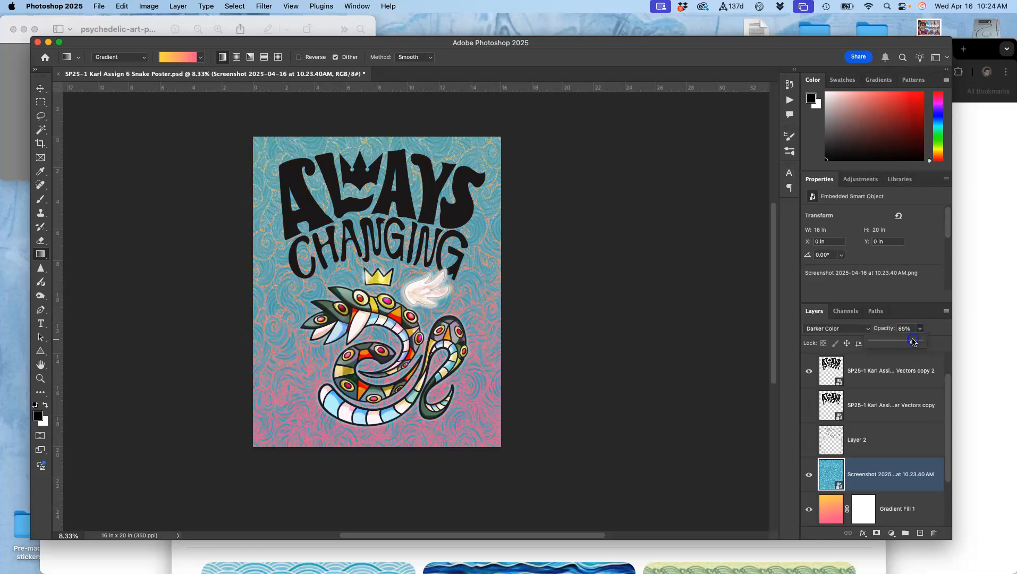
# Step: Rasterize the wave pattern smart object layer
pyautogui.click(874, 465)
pyautogui.rightClick(871, 467)
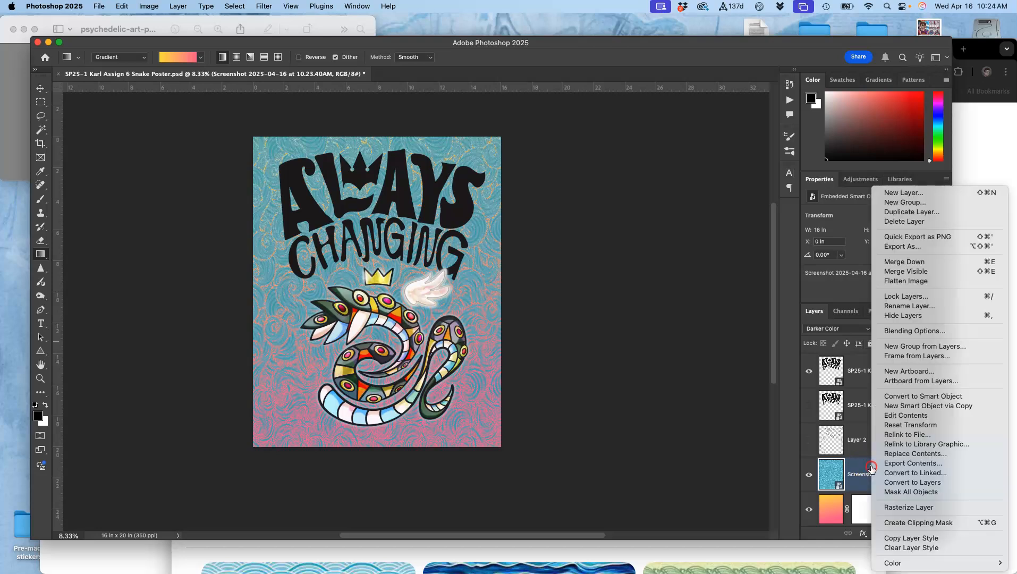
pyautogui.click(903, 507)
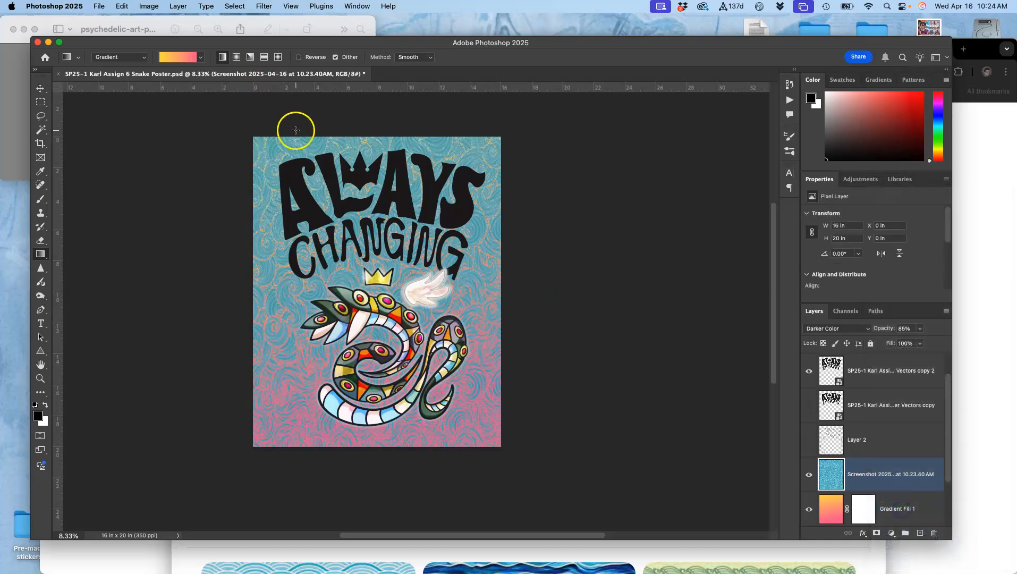
# Step: Recolor the wave pattern layer orange using Hue/Saturation with a hue of -163
pyautogui.click(148, 6)
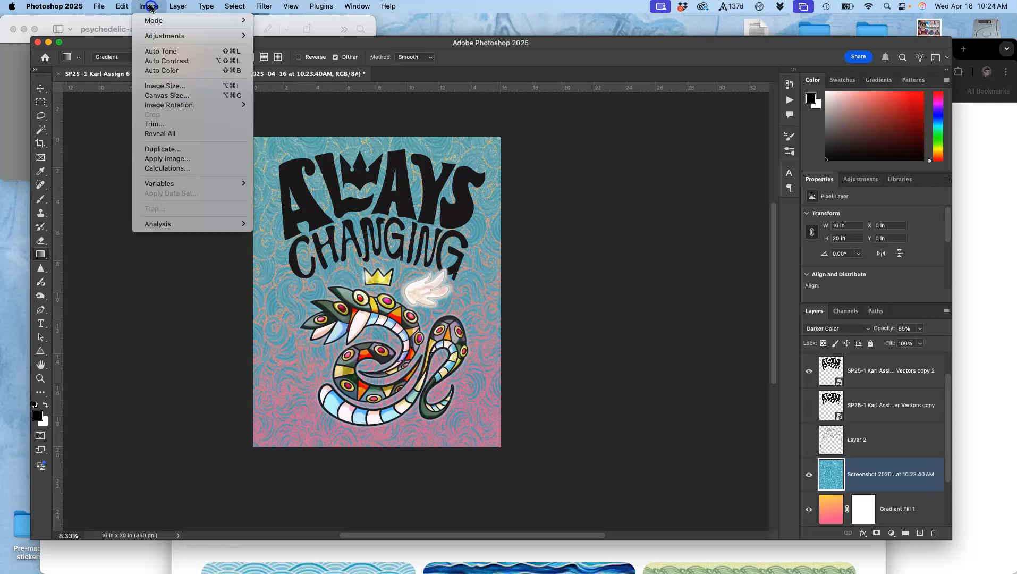
pyautogui.moveTo(154, 37)
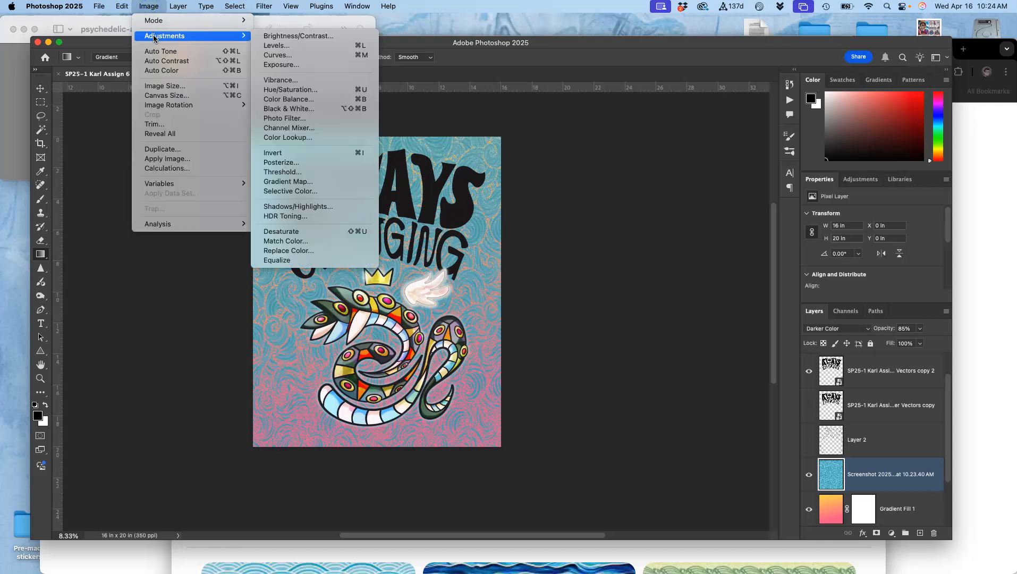
pyautogui.click(287, 90)
pyautogui.moveTo(711, 189); pyautogui.dragTo(663, 199)
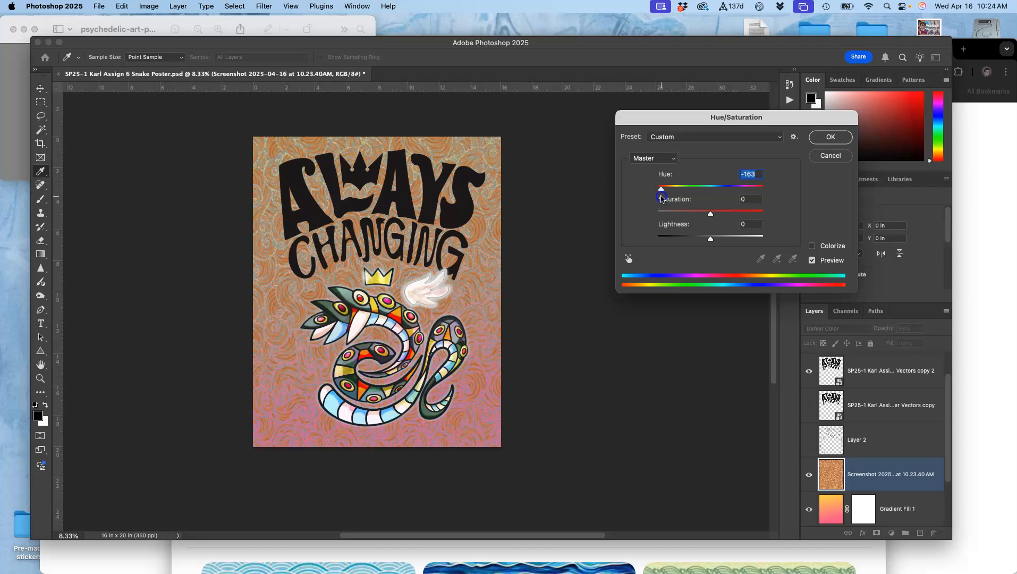
pyautogui.moveTo(661, 199); pyautogui.dragTo(654, 198)
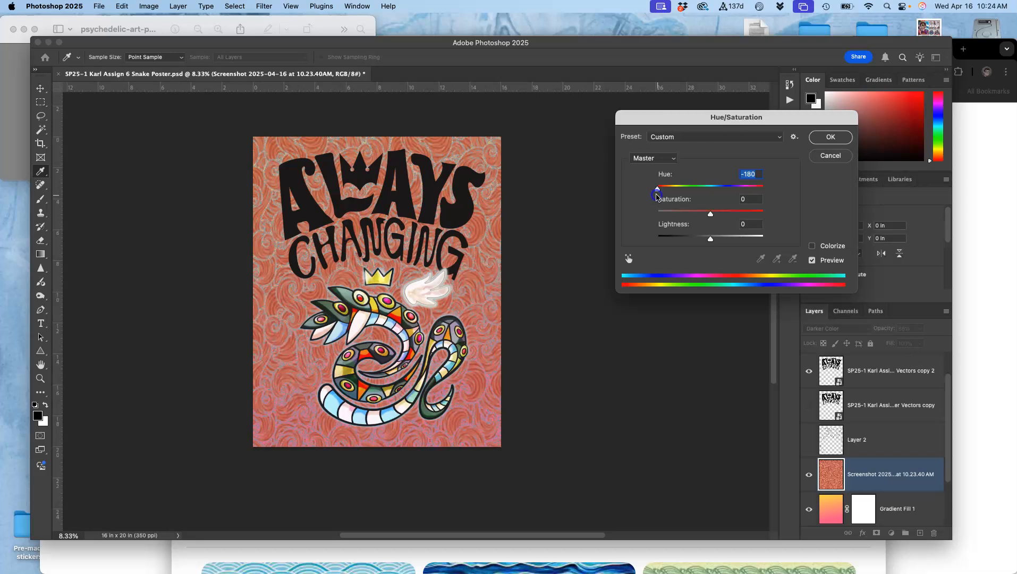
pyautogui.moveTo(656, 197); pyautogui.dragTo(664, 195)
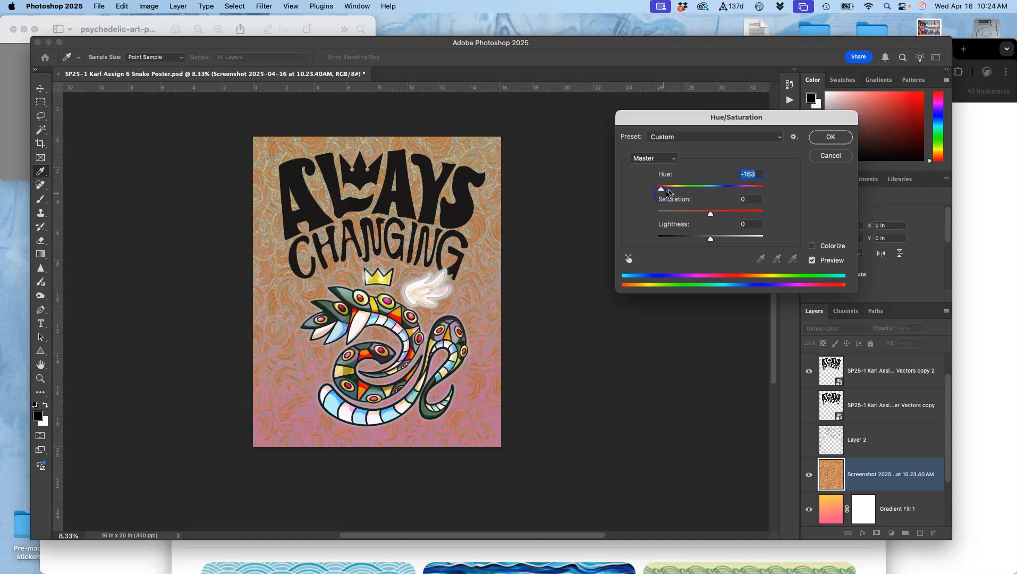
pyautogui.click(830, 137)
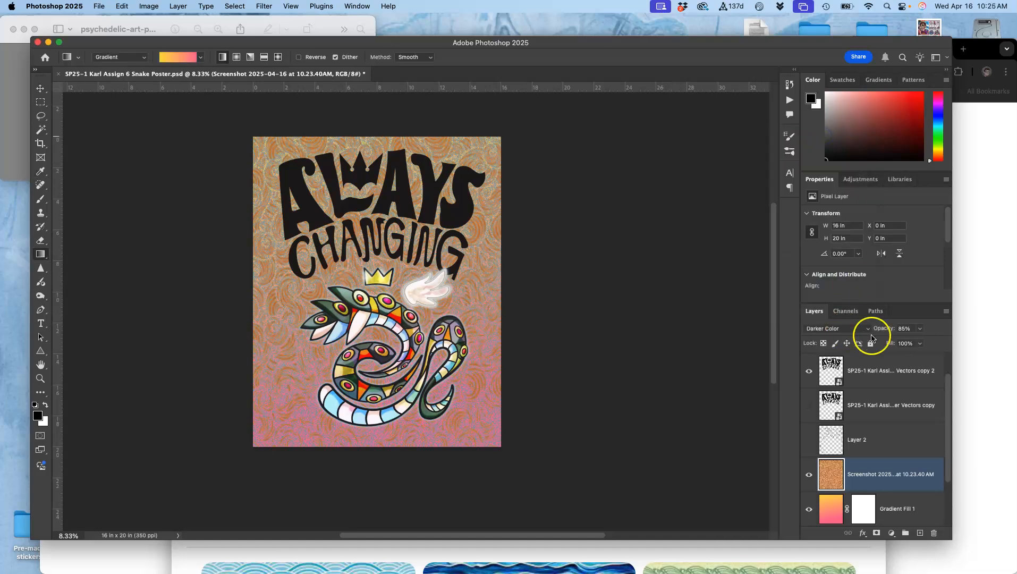
# Step: Change the wave pattern layer's blend mode to Pin Light with 89% opacity and inspect the texture around the snake and wing
pyautogui.click(847, 329)
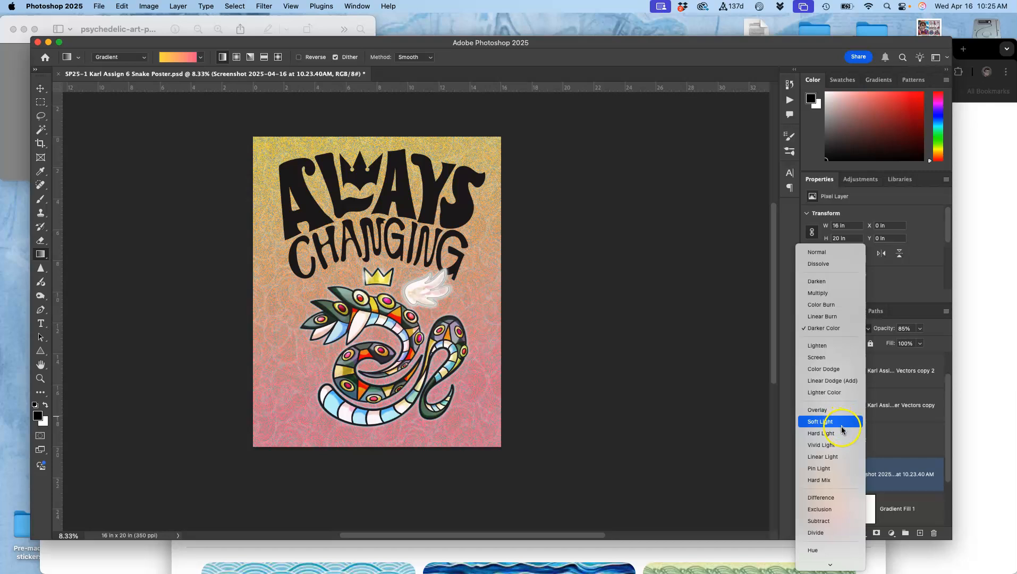
pyautogui.click(841, 469)
pyautogui.click(919, 329)
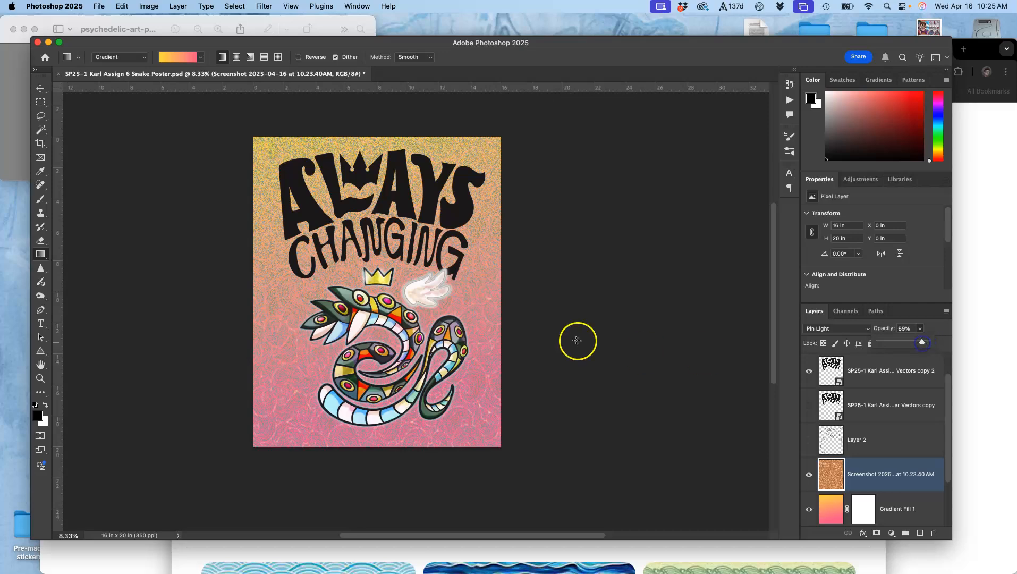
pyautogui.press('super+plus')
pyautogui.press('super+plus')
pyautogui.press('super+plus')
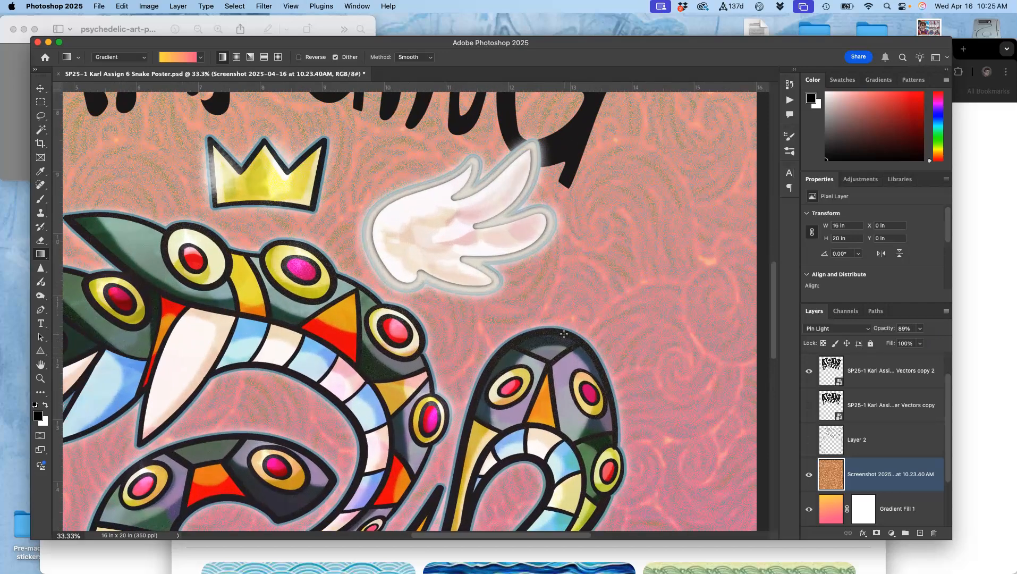
# Step: Change the wave pattern layer's blend mode to Overlay
pyautogui.press('super+plus')
pyautogui.scroll(-10, 564, 336)
pyautogui.scroll(10, 564, 334)
pyautogui.hscroll(-5, 564, 333)
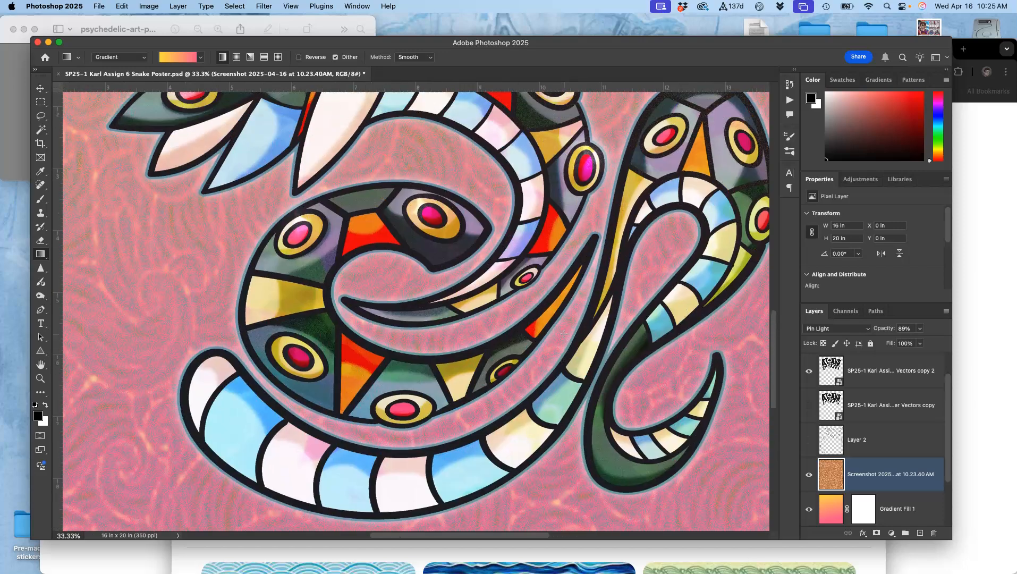
pyautogui.scroll(2, 564, 334)
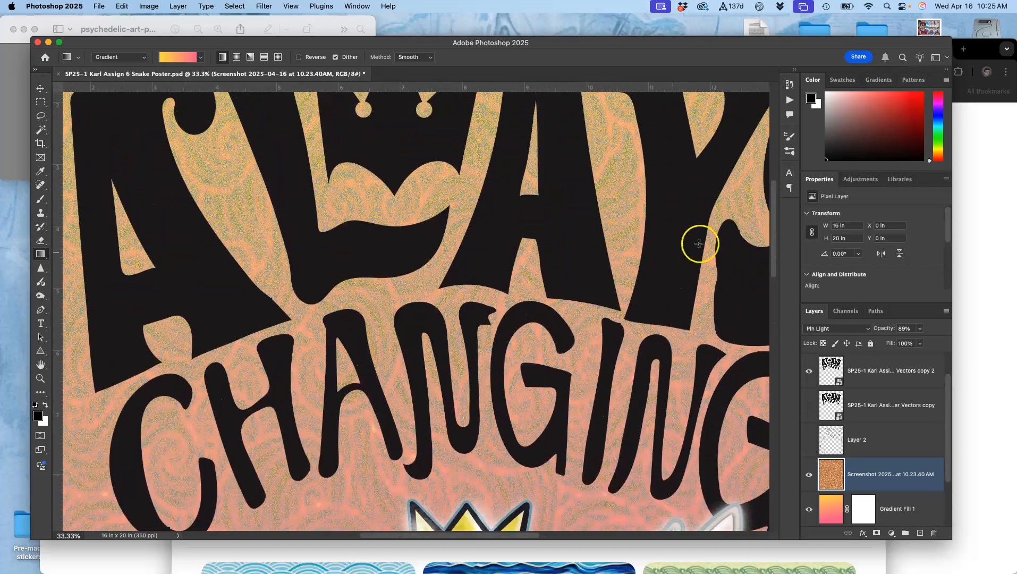
pyautogui.press('super+0')
pyautogui.click(827, 330)
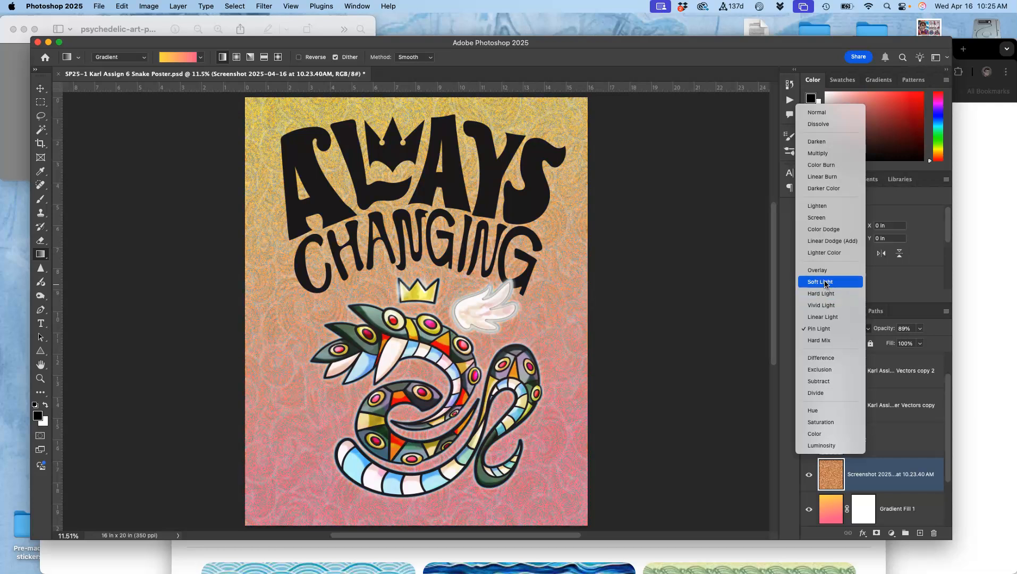
pyautogui.click(825, 271)
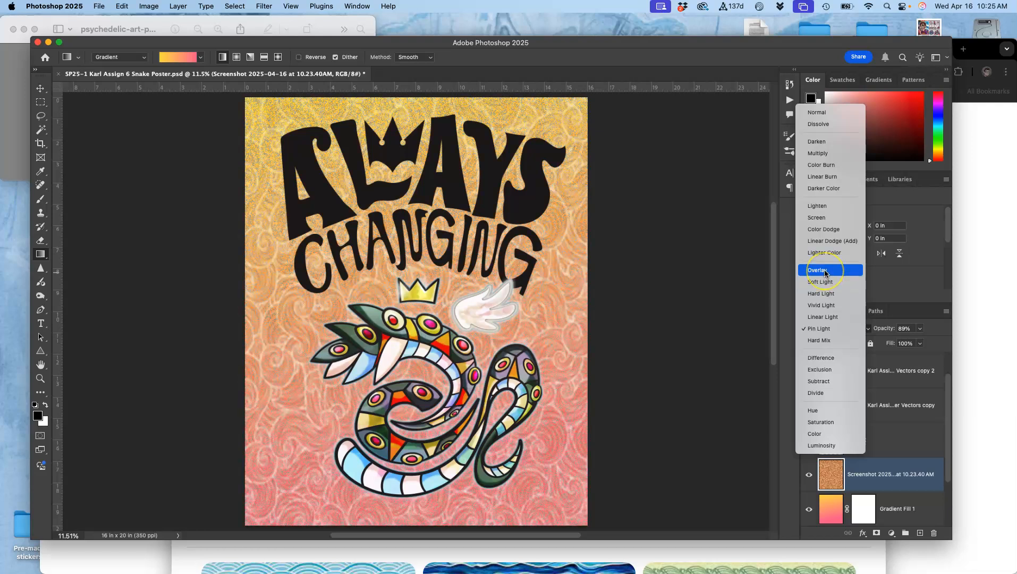
pyautogui.click(824, 272)
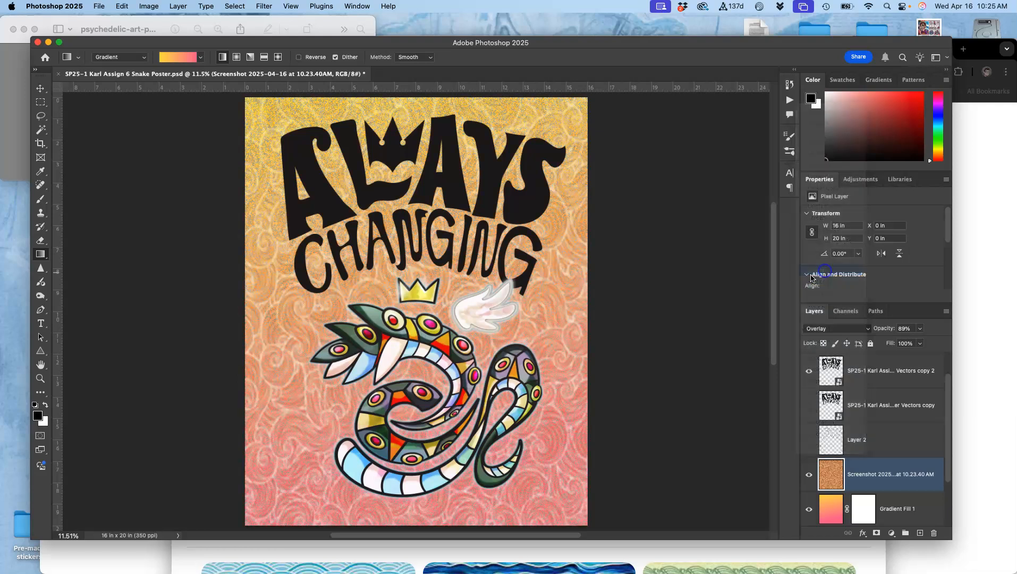
# Step: Examine the swirl texture up close around the snake and behind the lettering, then across the whole poster
pyautogui.press('super+equal')
pyautogui.press('super+equal')
pyautogui.press('super+equal')
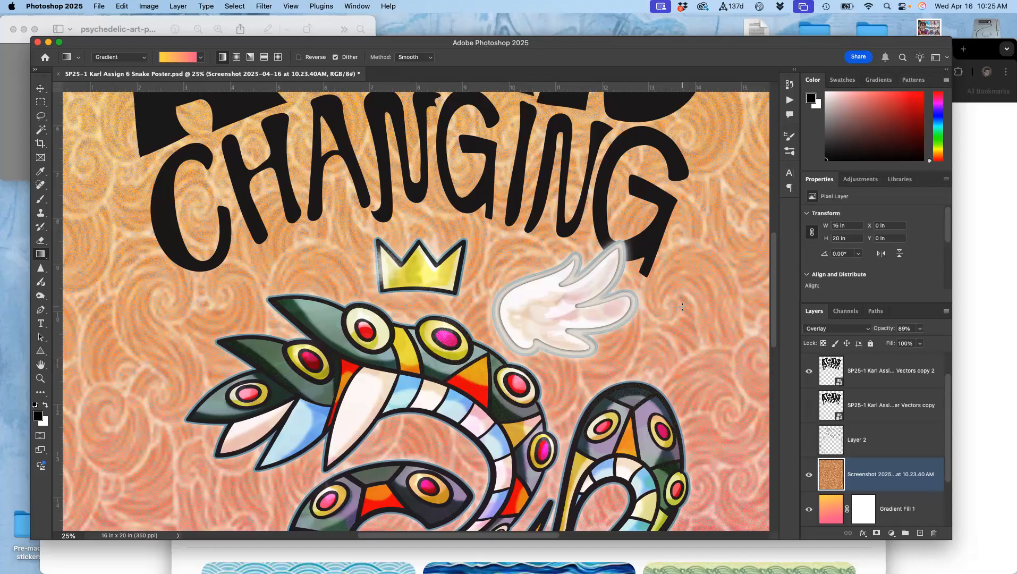
pyautogui.scroll(-10, 683, 306)
pyautogui.hscroll(-3, 682, 307)
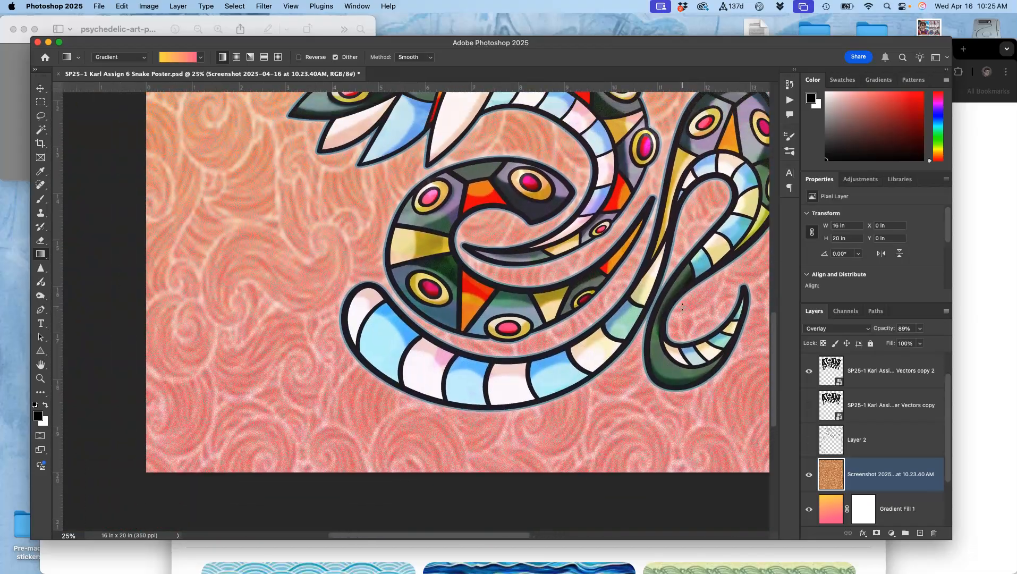
pyautogui.scroll(12, 682, 306)
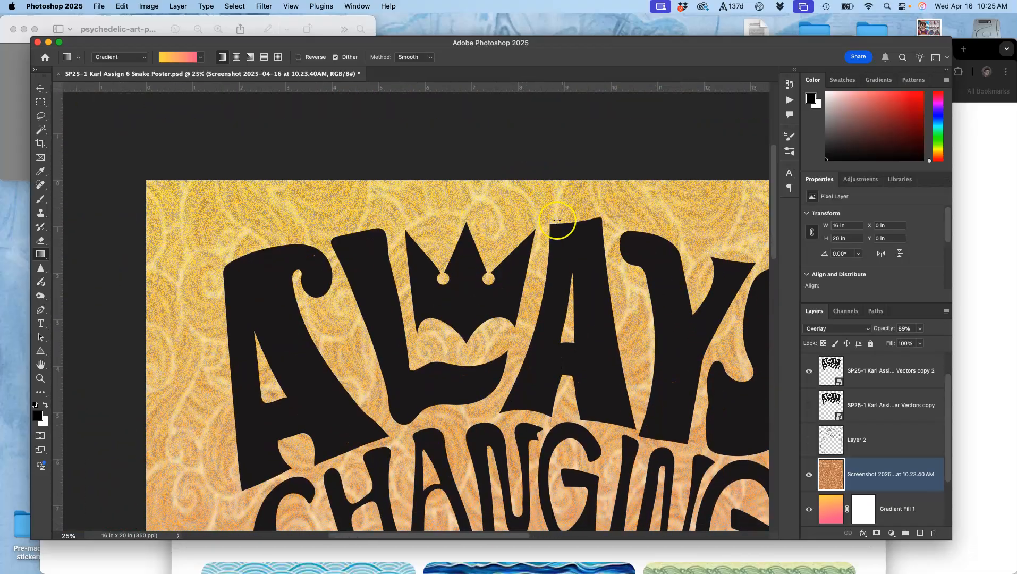
pyautogui.scroll(-12, 557, 219)
pyautogui.hscroll(2, 556, 220)
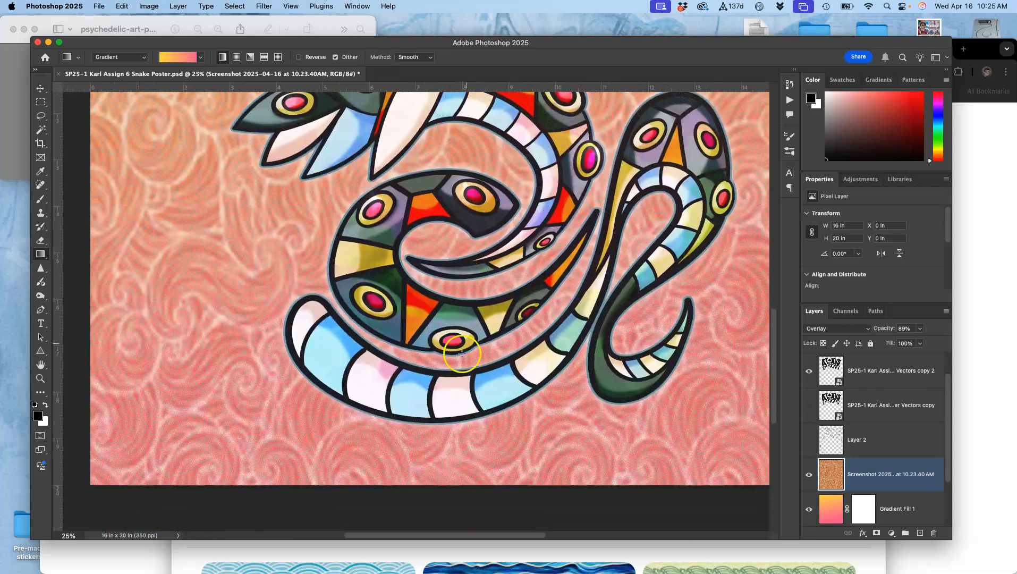
pyautogui.press('super+minus')
pyautogui.press('super+minus')
pyautogui.press('super+minus')
pyautogui.scroll(4, 469, 413)
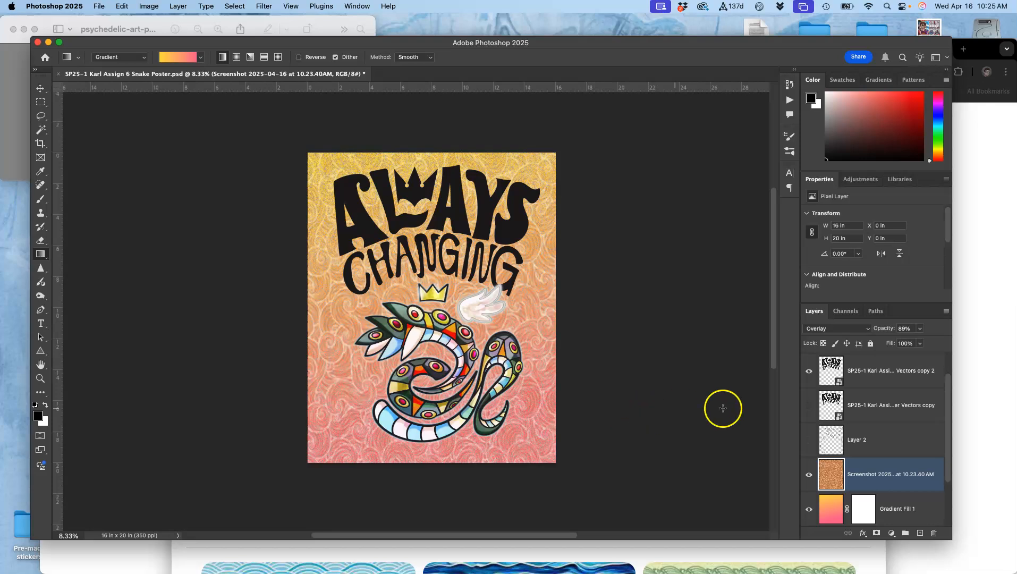
# Step: Compare the background with the wave pattern layer hidden and shown, and set that layer's opacity to 78%
pyautogui.click(808, 483)
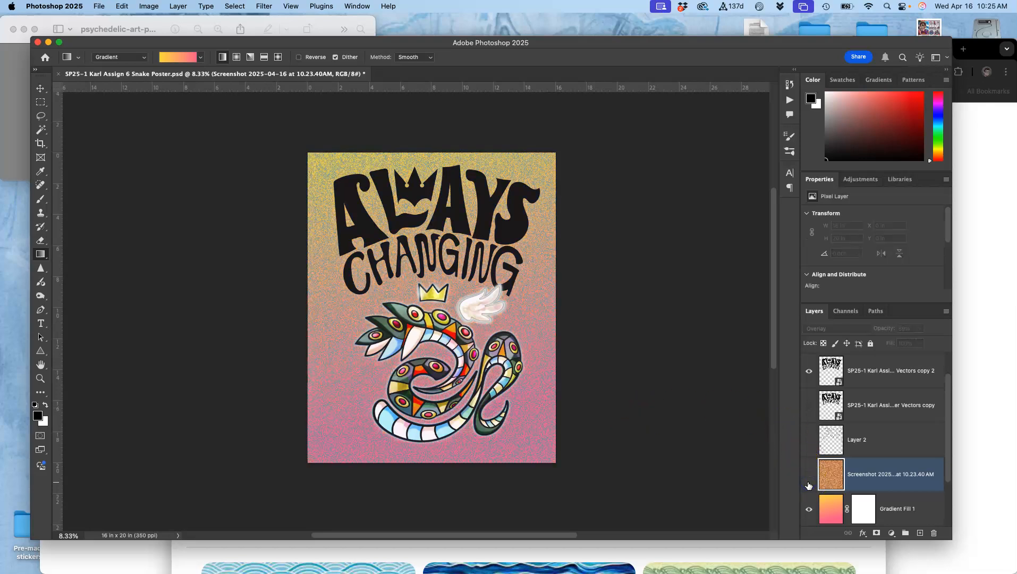
pyautogui.click(808, 486)
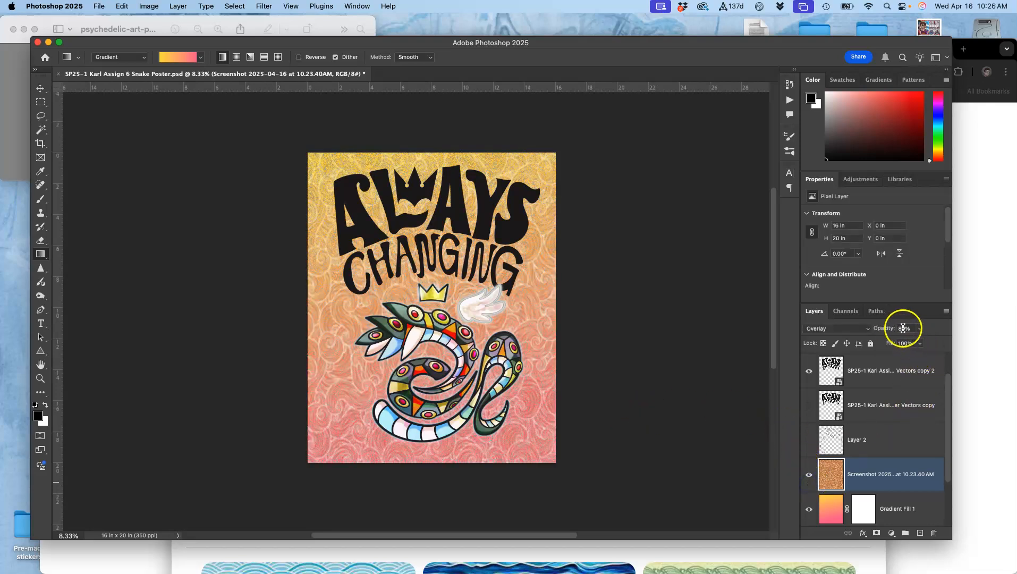
pyautogui.click(920, 329)
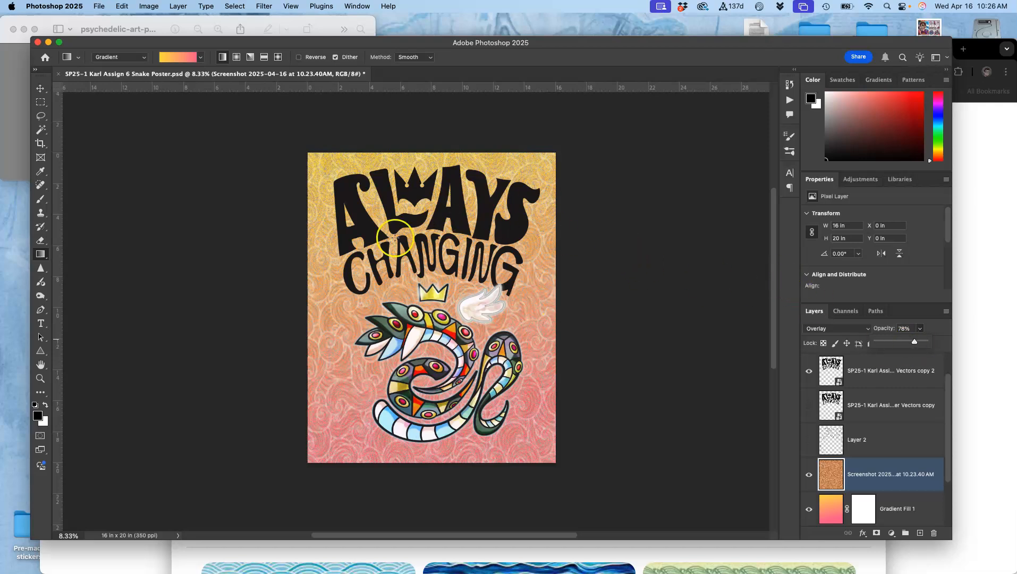
pyautogui.scroll(-2, 434, 315)
pyautogui.hscroll(2, 434, 315)
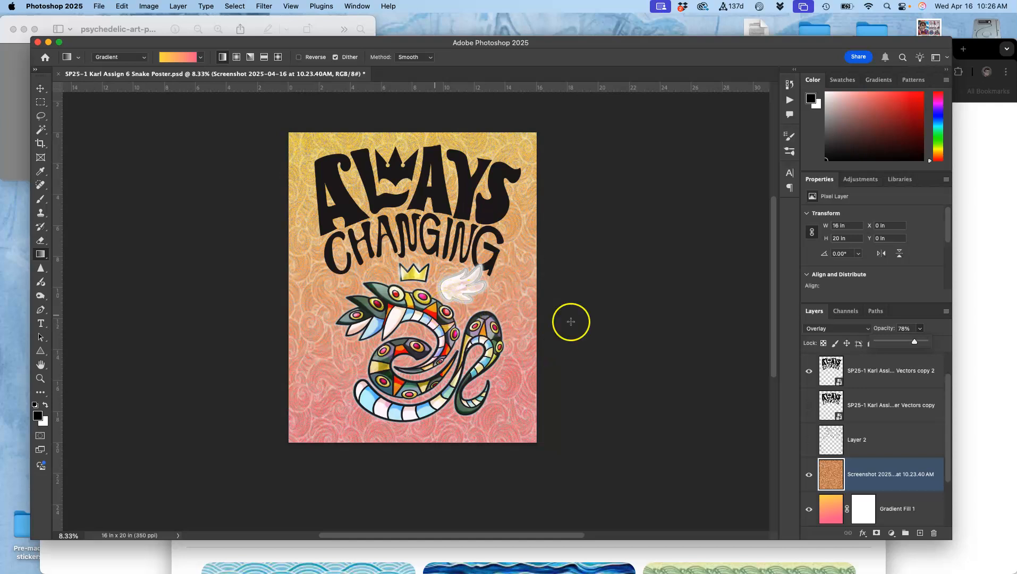
# Step: Group the wave pattern, Gradient Fill 1 and Layer 4 layers together
pyautogui.scroll(-2, 842, 463)
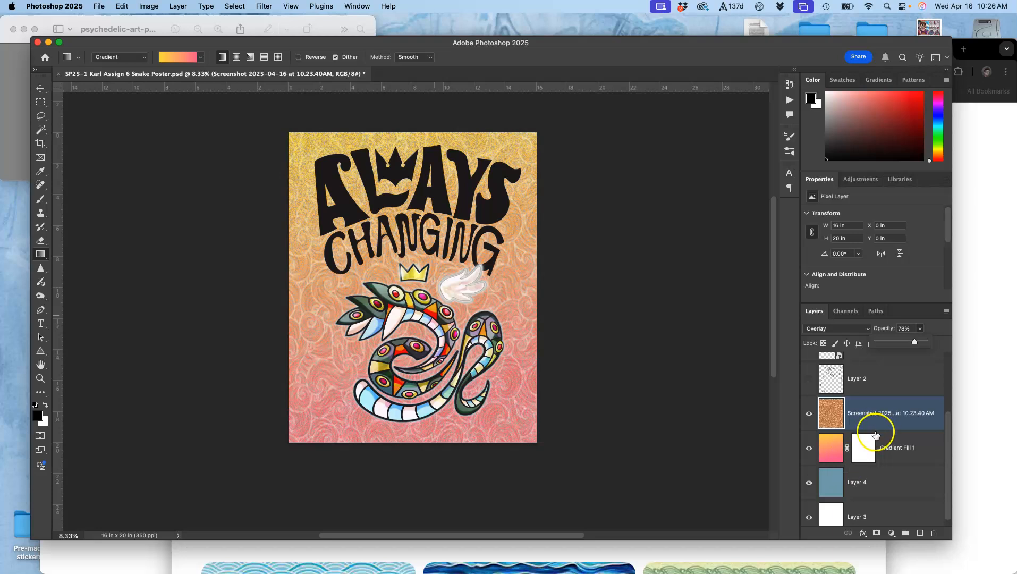
pyautogui.keyDown('shift'); pyautogui.click(876, 483); pyautogui.keyUp('shift')
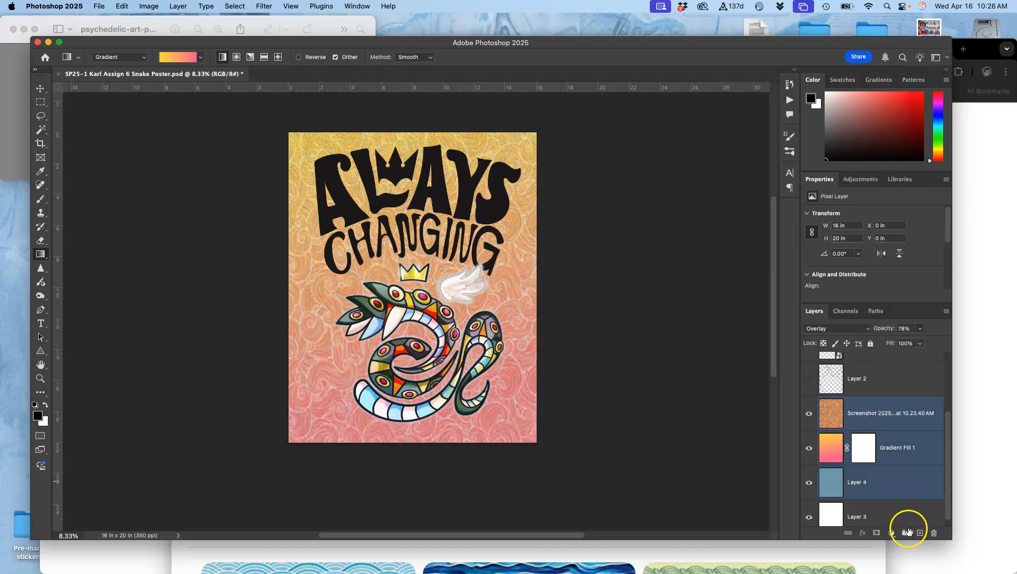
pyautogui.click(905, 532)
pyautogui.click(808, 510)
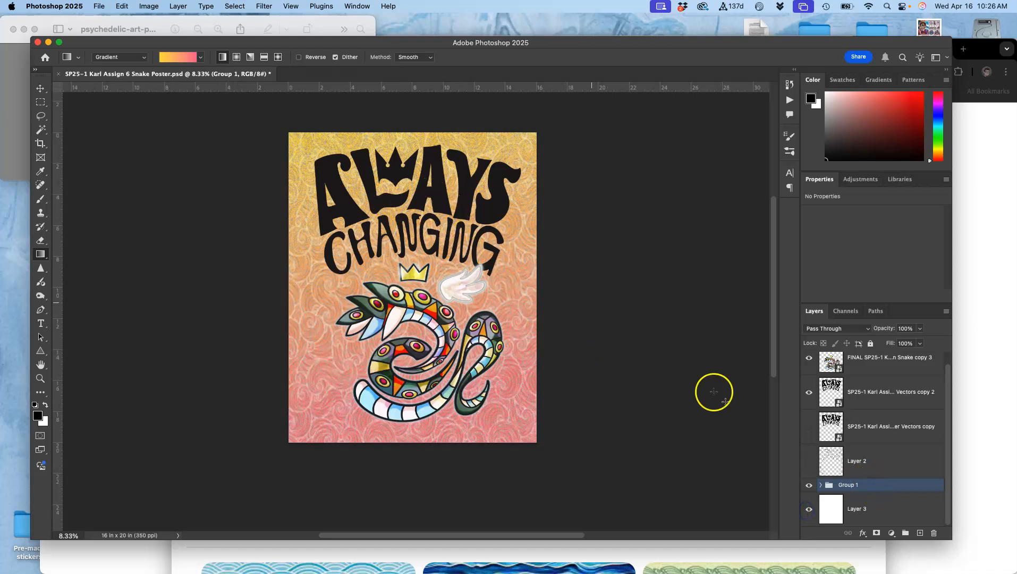
# Step: Identify the visible ALWAYS CHANGING lettering layer by toggling its visibility, and duplicate it
pyautogui.scroll(2, 861, 423)
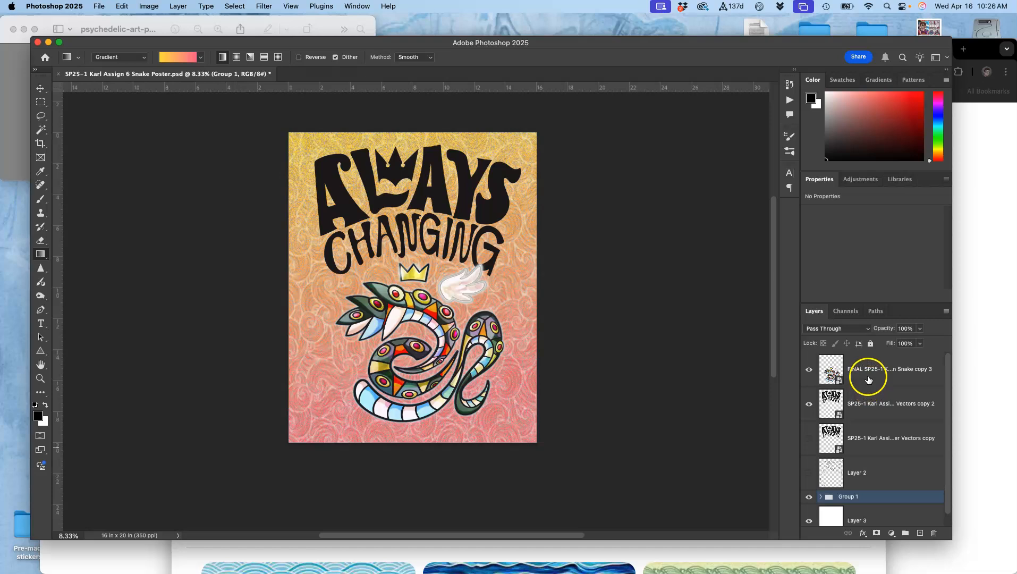
pyautogui.click(808, 407)
pyautogui.click(808, 406)
pyautogui.click(866, 409)
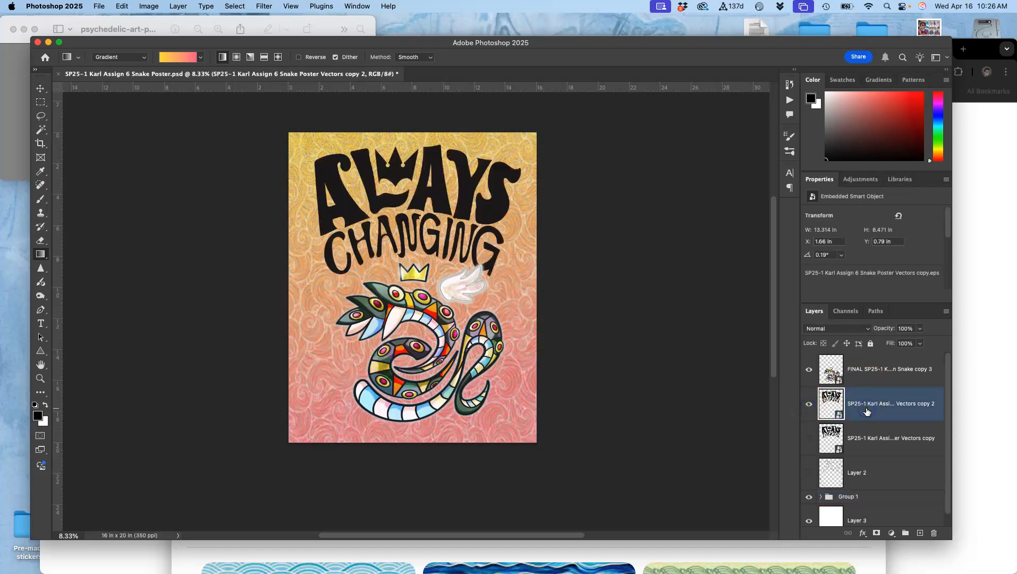
pyautogui.press('super+j')
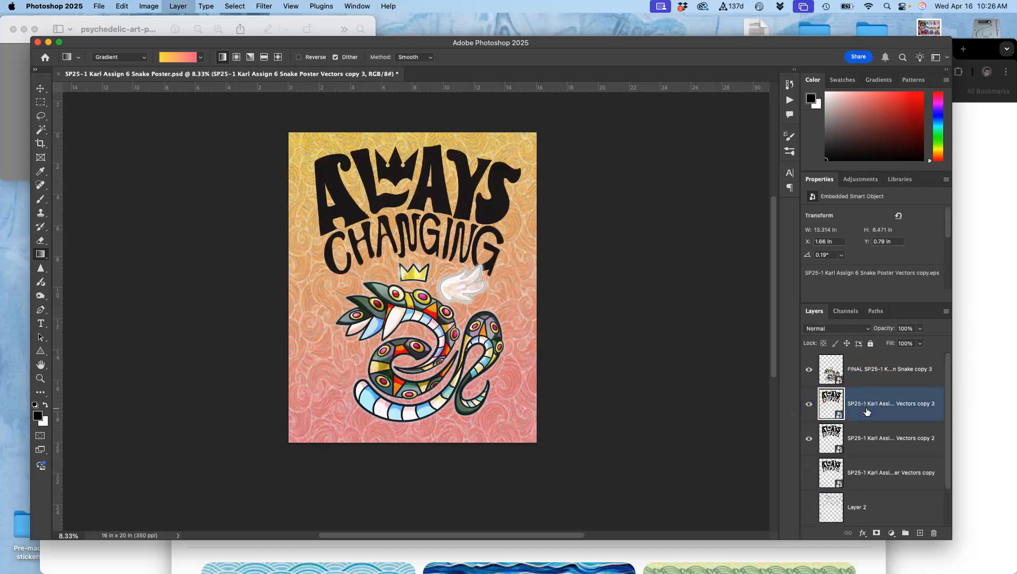
# Step: Hide the duplicated lettering layer and color-label the original Vectors copy 2 layer green
pyautogui.rightClick(809, 428)
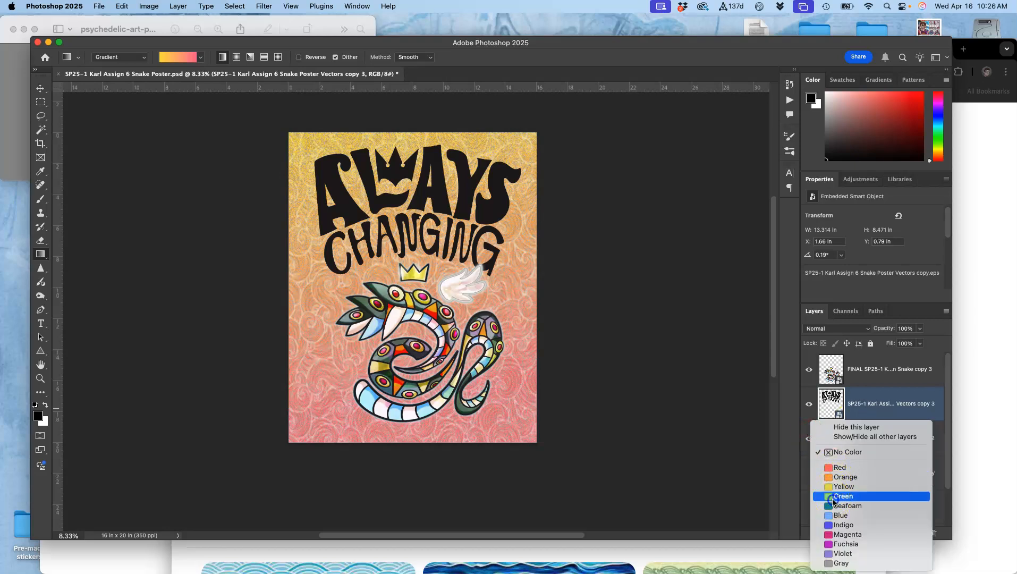
pyautogui.click(832, 496)
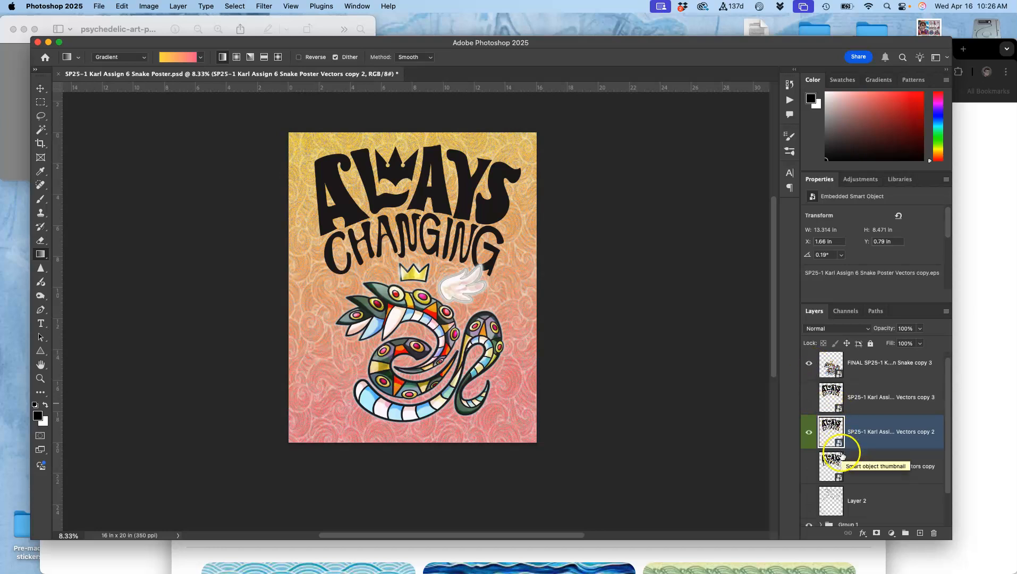
pyautogui.scroll(-3, 809, 425)
pyautogui.click(809, 485)
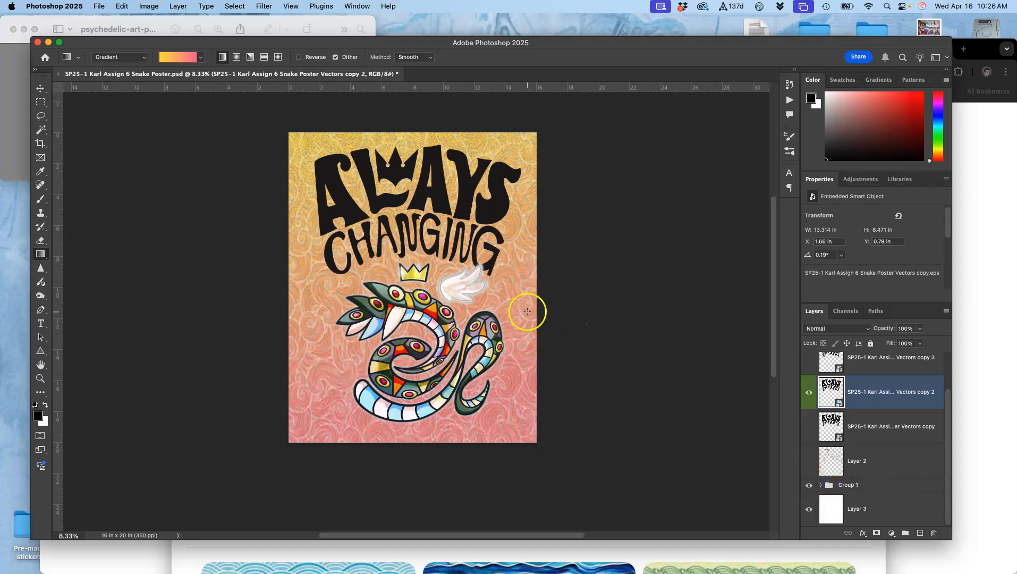
pyautogui.click(100, 6)
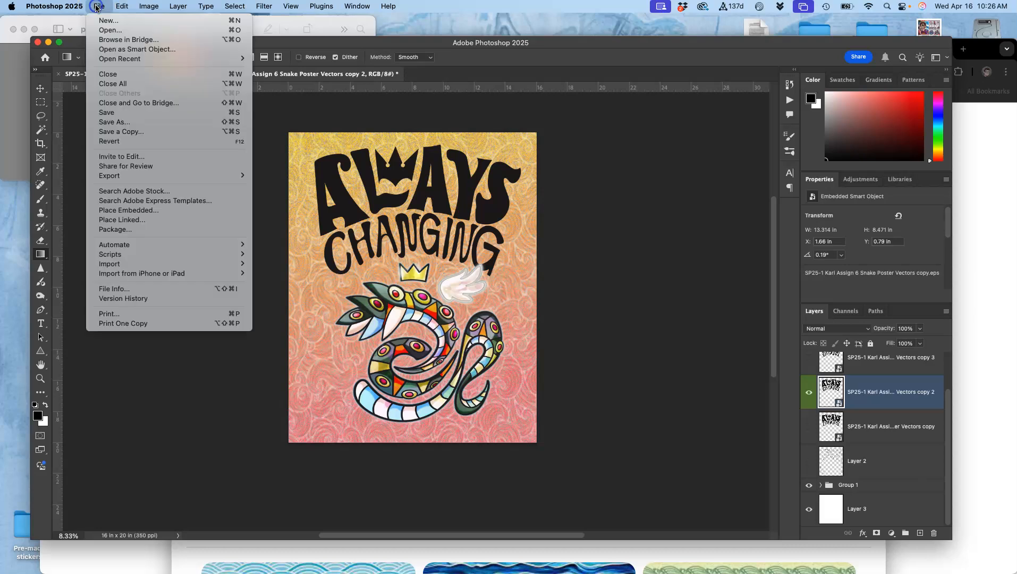
pyautogui.click(114, 131)
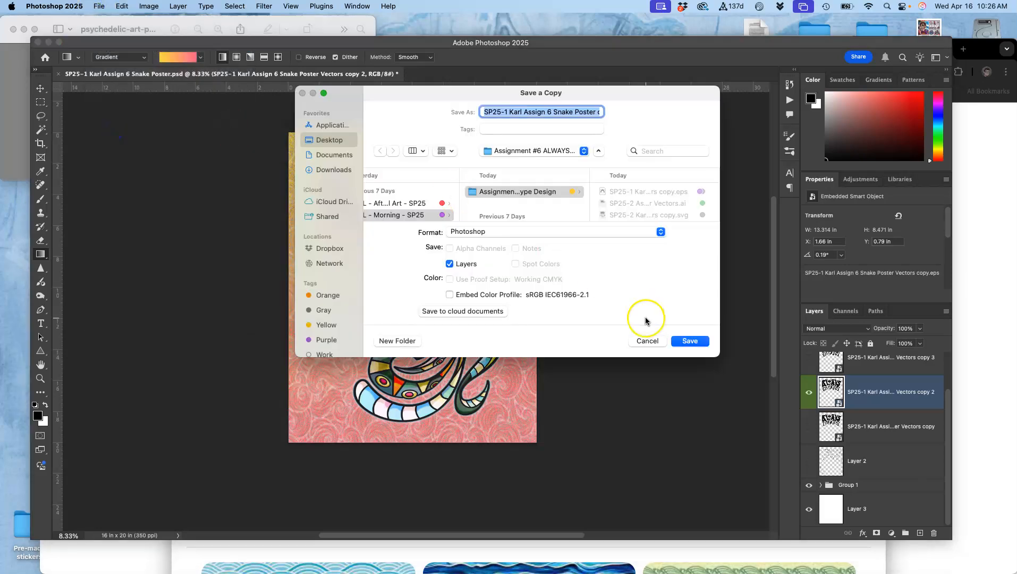
pyautogui.click(559, 232)
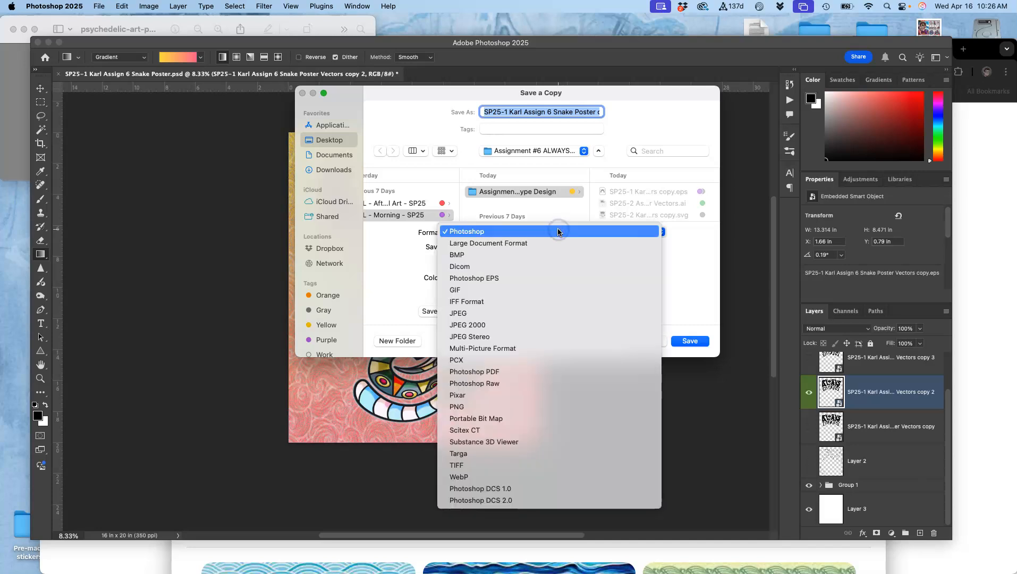
pyautogui.click(679, 295)
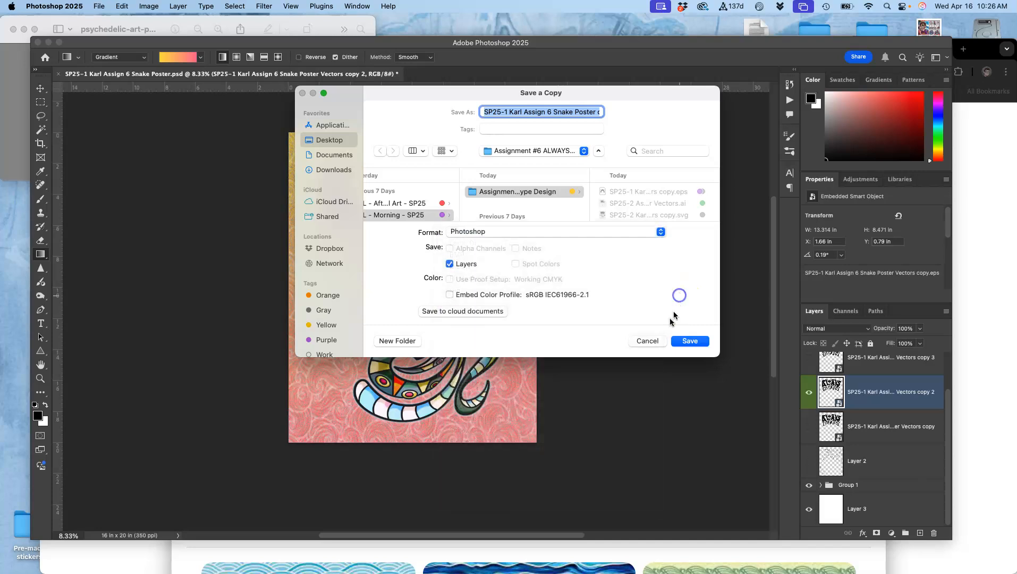
pyautogui.click(648, 341)
# Step: Select the white Layer 3 and enlarge the canvas to 17 by 21 inches, anchored at the center
pyautogui.scroll(1, 600, 354)
pyautogui.hscroll(-1, 600, 354)
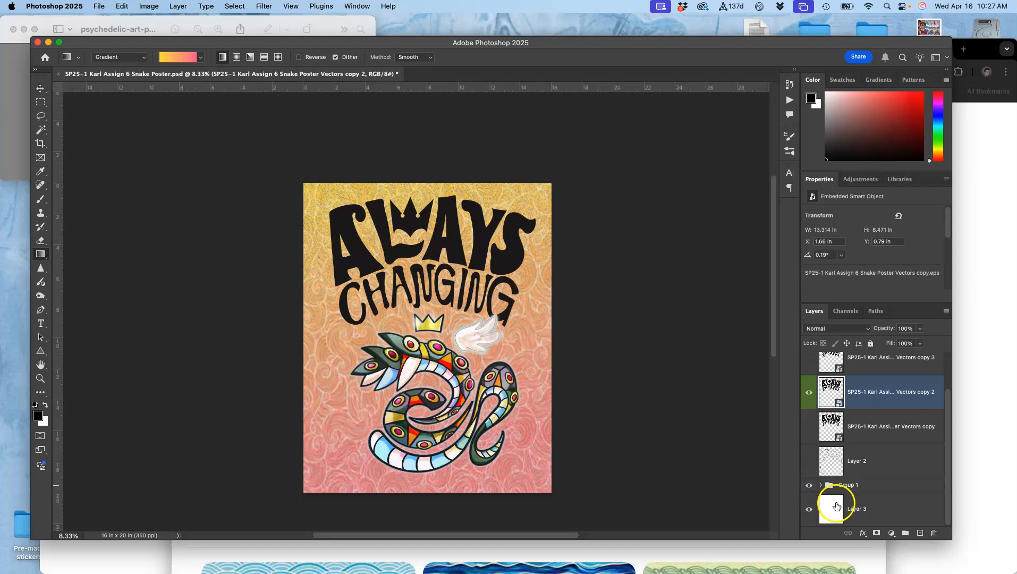
pyautogui.click(860, 507)
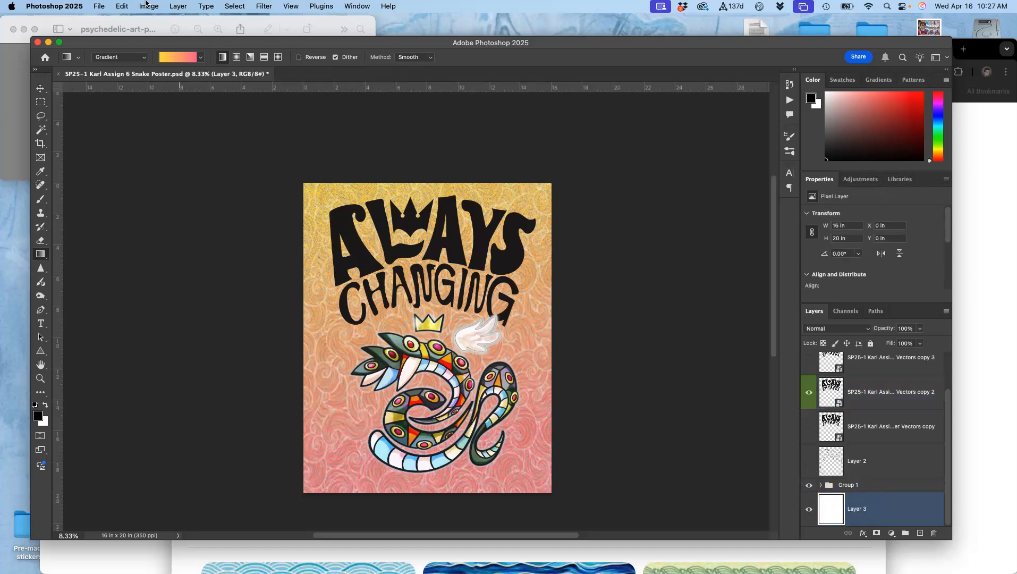
pyautogui.click(145, 8)
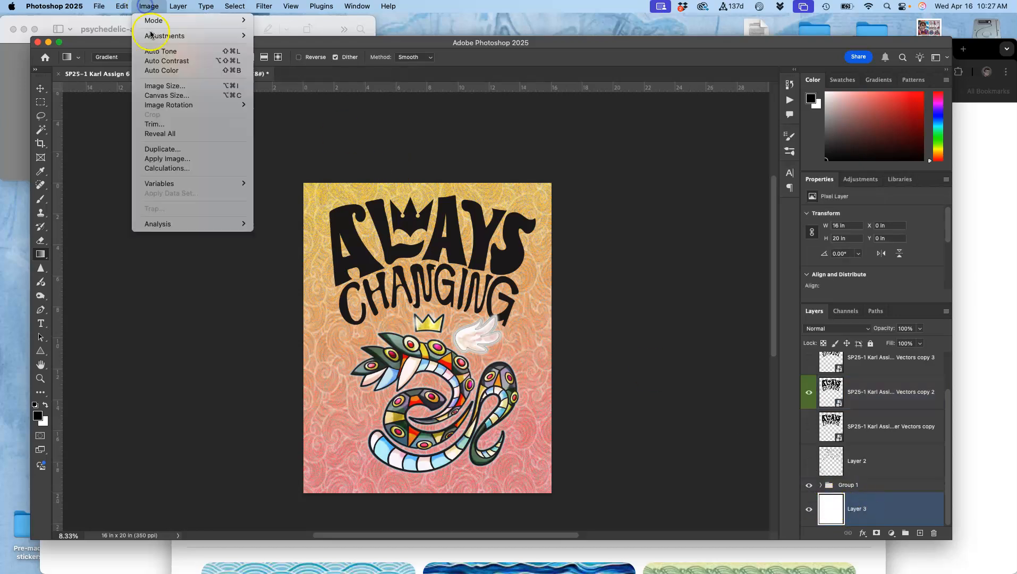
pyautogui.click(158, 94)
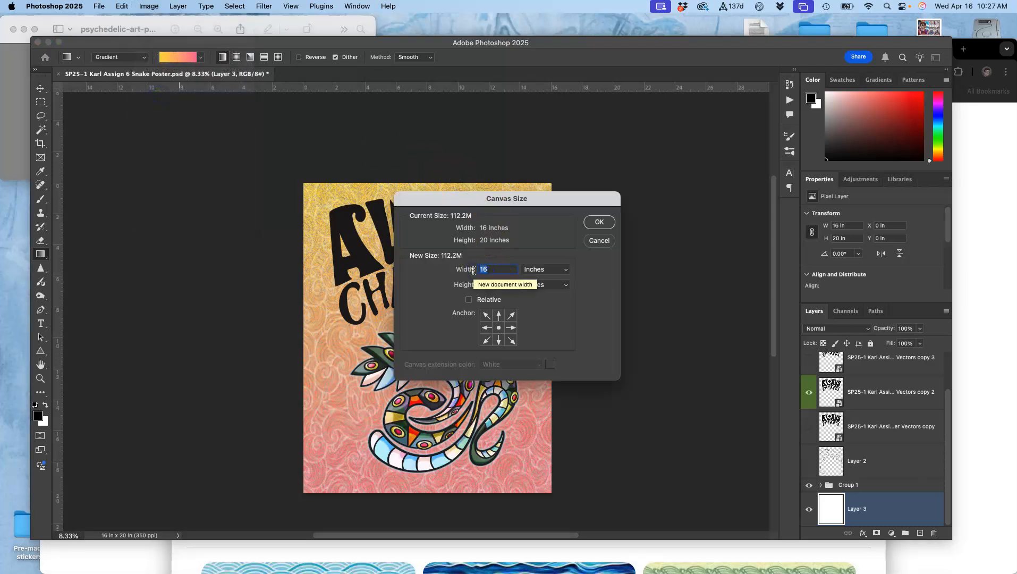
pyautogui.write('17')
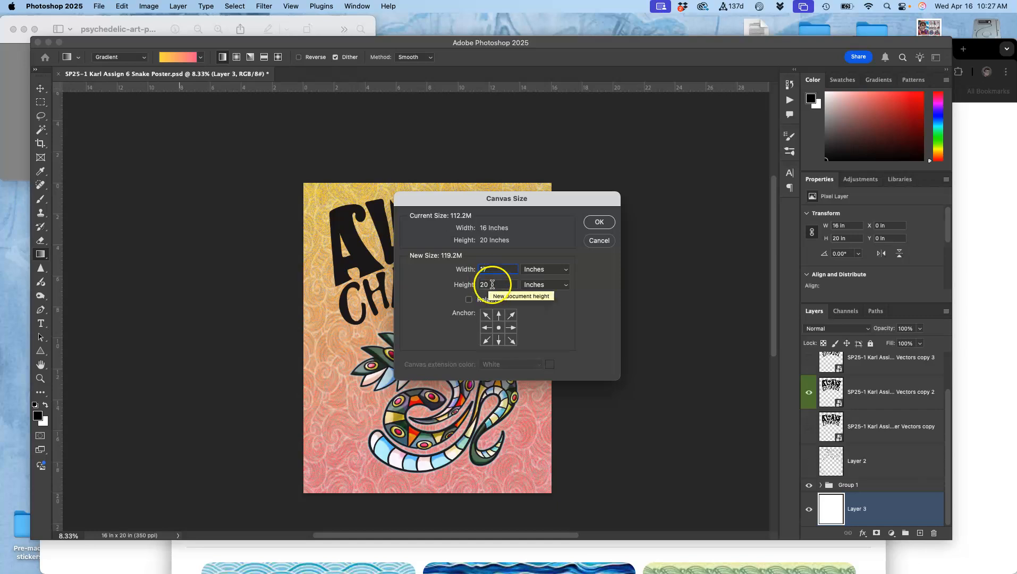
pyautogui.press('Tab')
pyautogui.write('21')
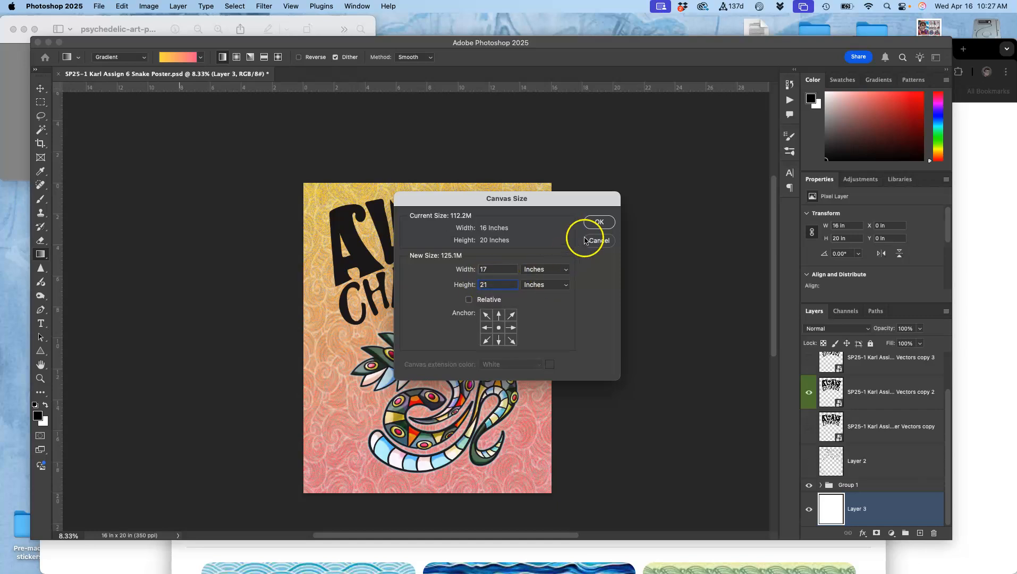
pyautogui.click(599, 222)
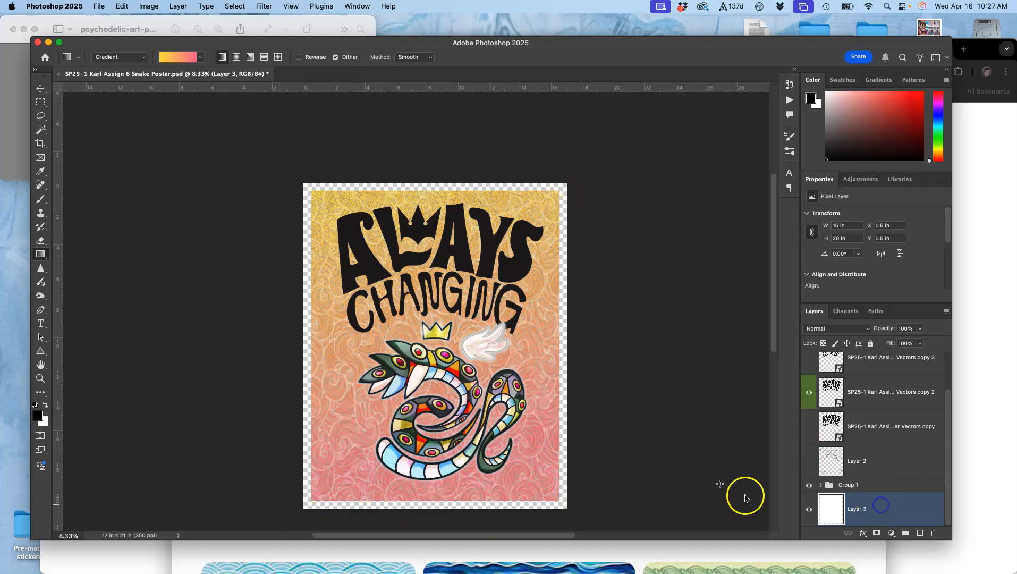
# Step: Fill Layer 3 with white so it covers the whole enlarged canvas around the poster artwork
pyautogui.click(118, 8)
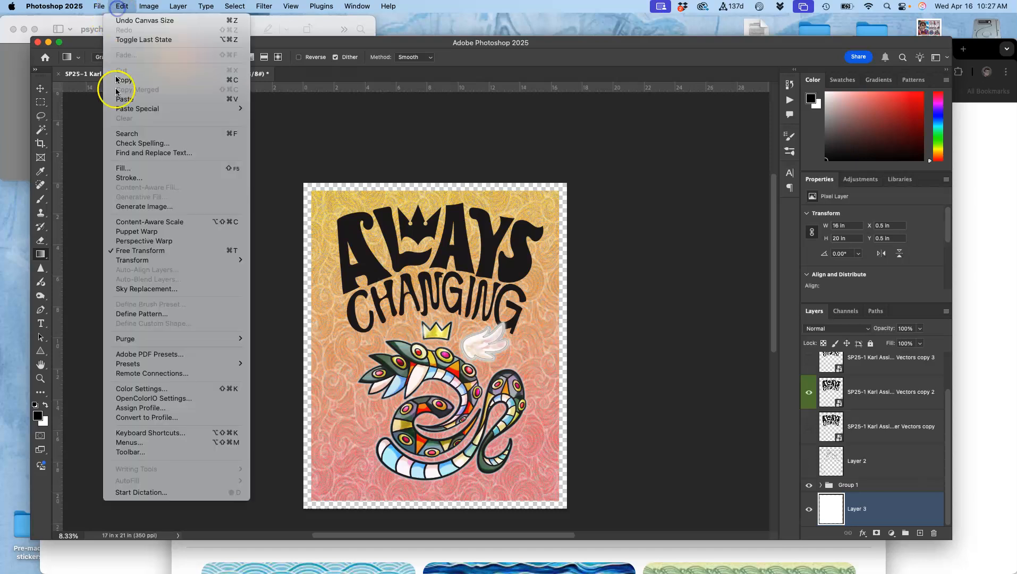
pyautogui.click(118, 169)
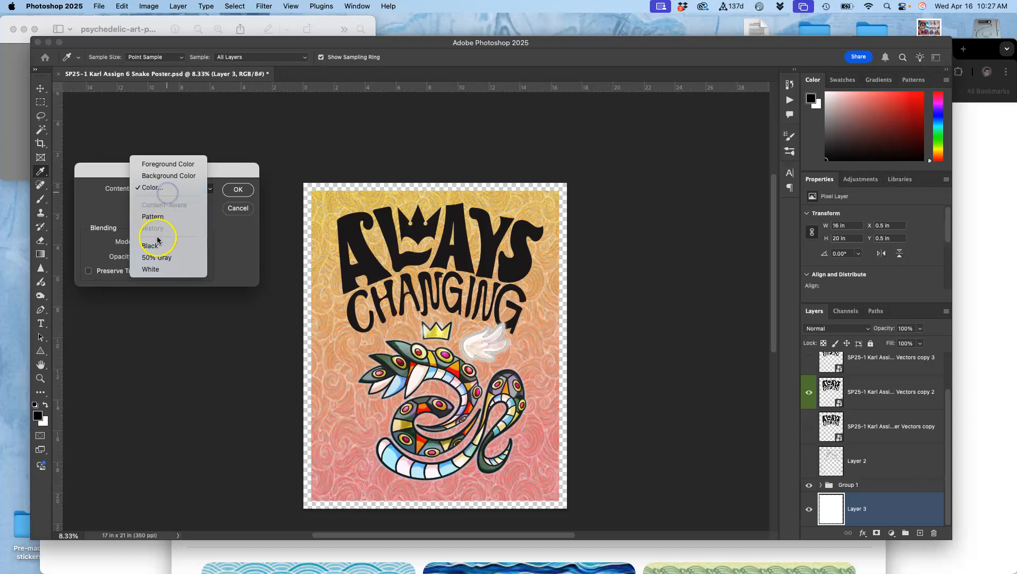
pyautogui.click(153, 269)
pyautogui.click(238, 190)
pyautogui.press('g')
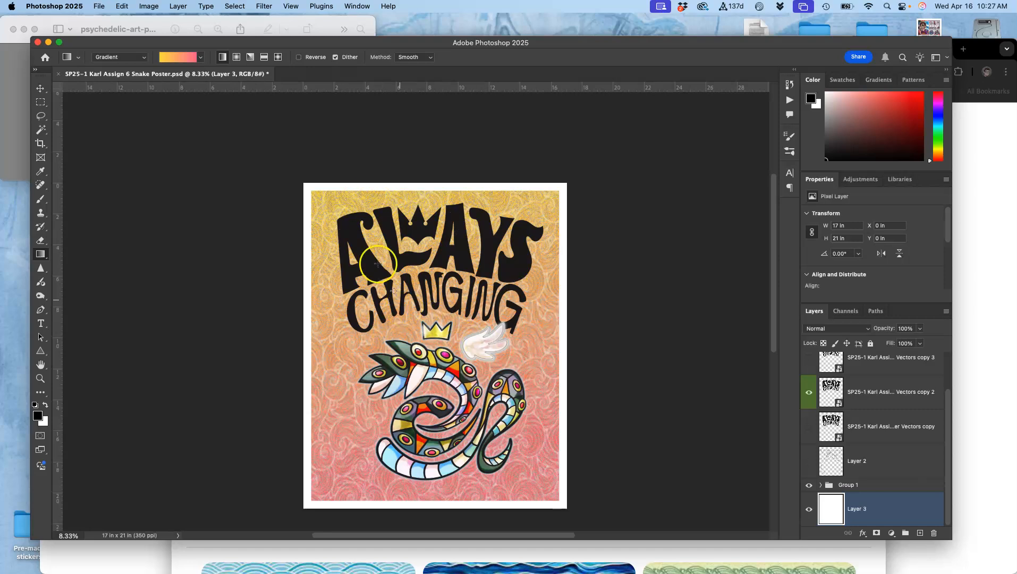
# Step: Take a screenshot of the full poster with its white border
pyautogui.scroll(-2, 377, 133)
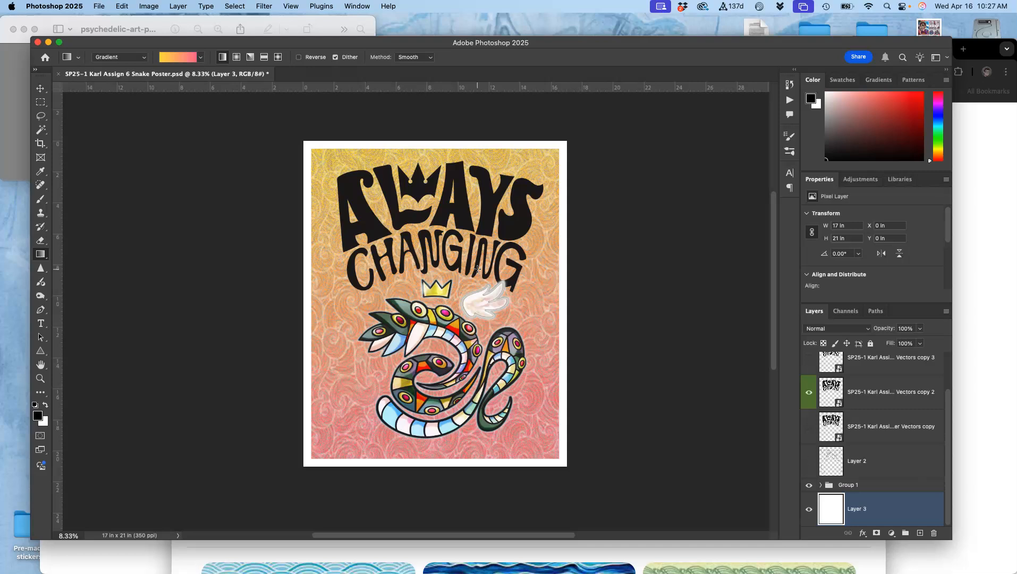
pyautogui.scroll(2, 477, 269)
pyautogui.scroll(-2, 478, 269)
pyautogui.moveTo(297, 133); pyautogui.dragTo(573, 474)
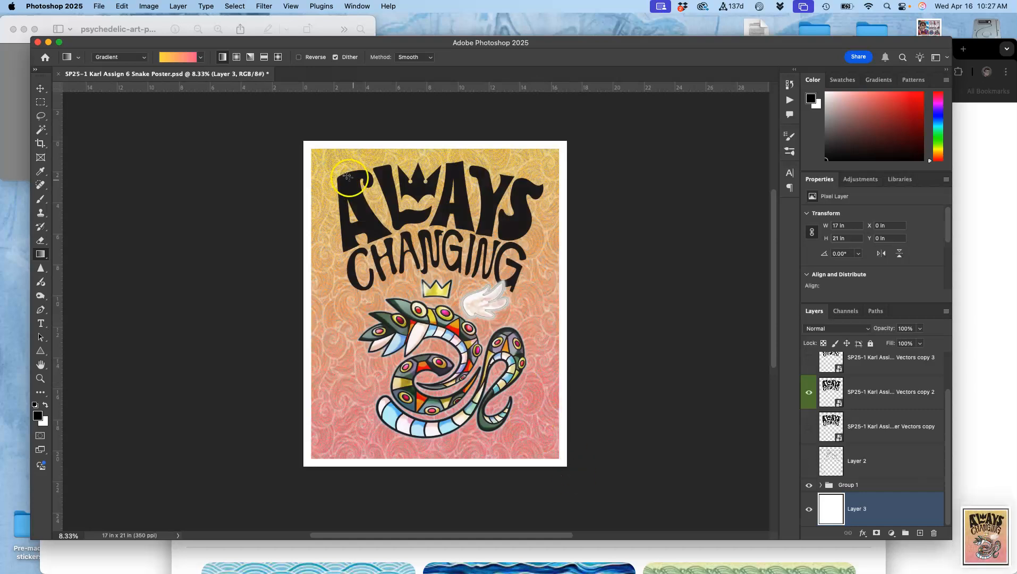
pyautogui.moveTo(327, 43); pyautogui.dragTo(327, 66)
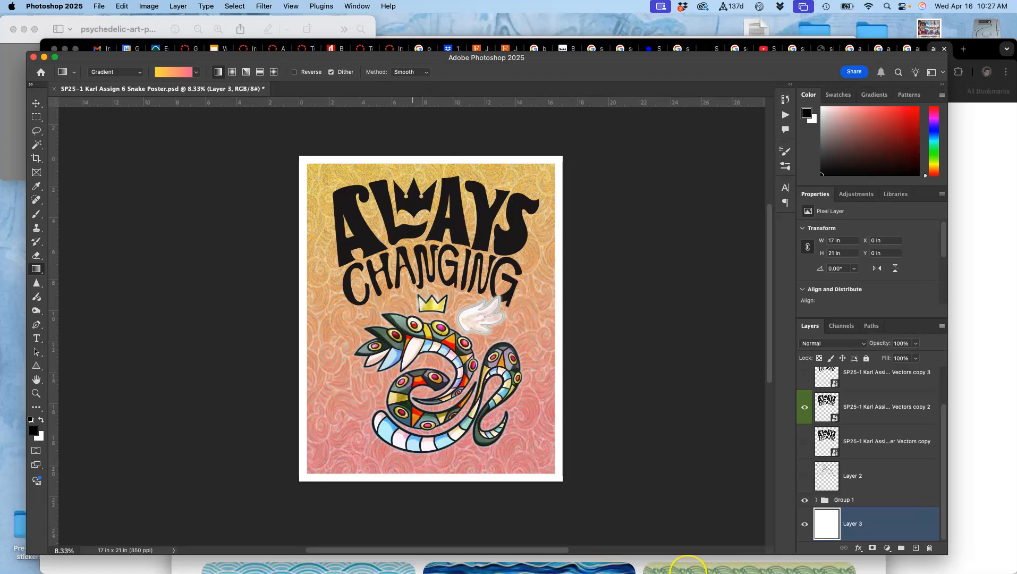
# Step: Show the Vectors copy 3 lettering layer and hide the green-labeled Vectors copy 2 layer
pyautogui.click(861, 400)
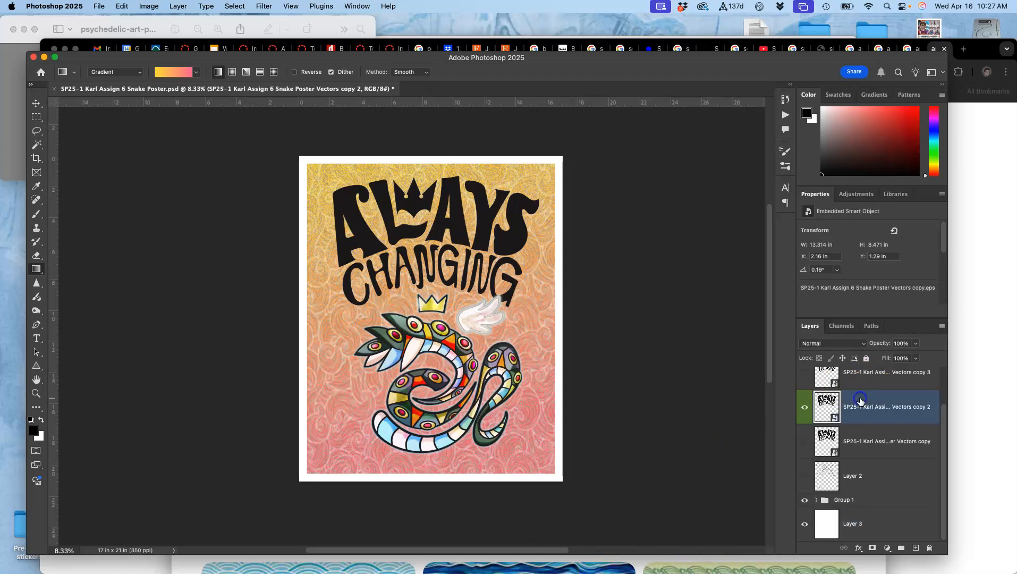
pyautogui.scroll(2, 861, 400)
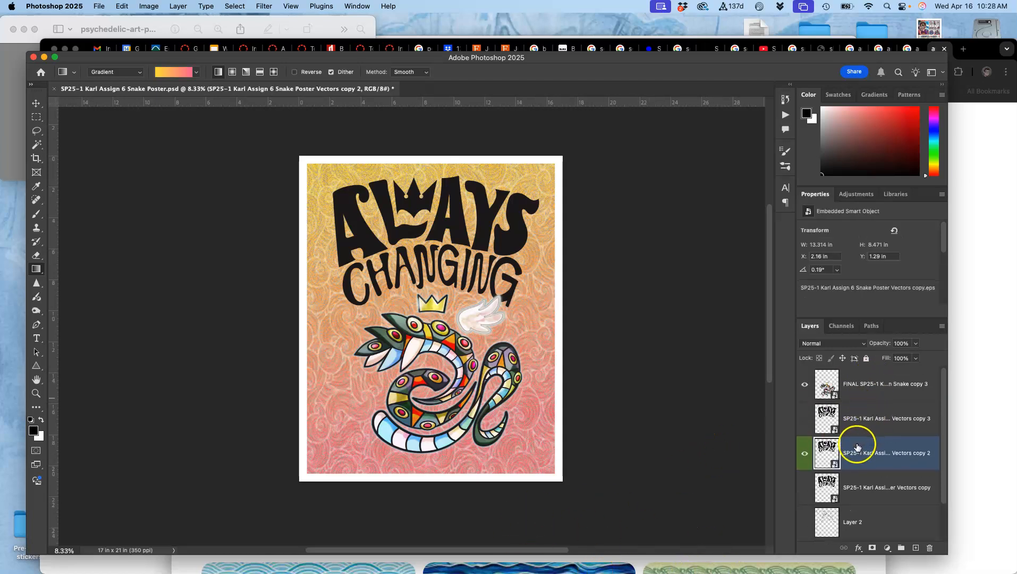
pyautogui.click(858, 418)
pyautogui.click(804, 418)
pyautogui.click(806, 454)
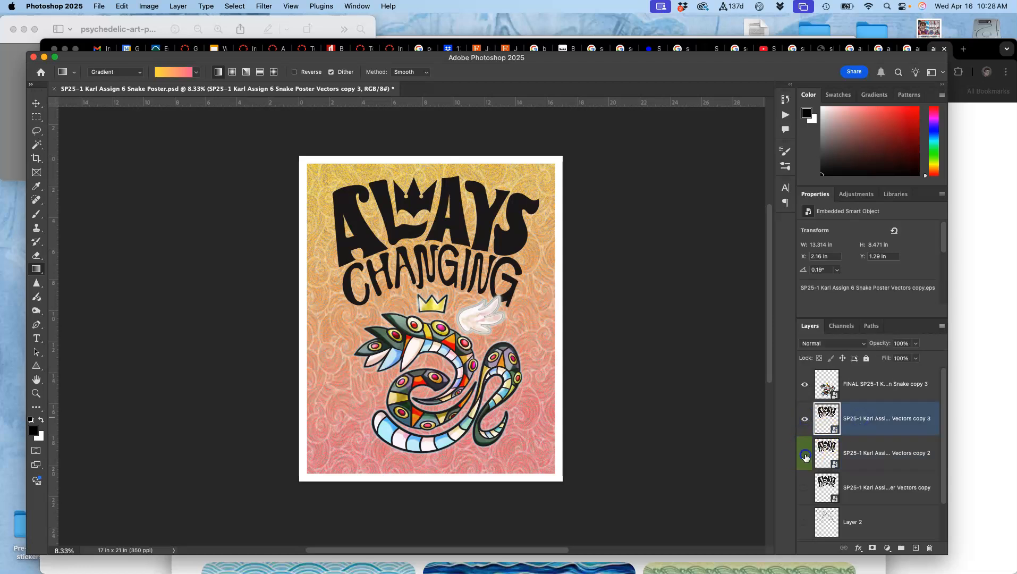
# Step: Add a Color Overlay in red #e90f0f to the Vectors copy 3 lettering layer
pyautogui.doubleClick(866, 431)
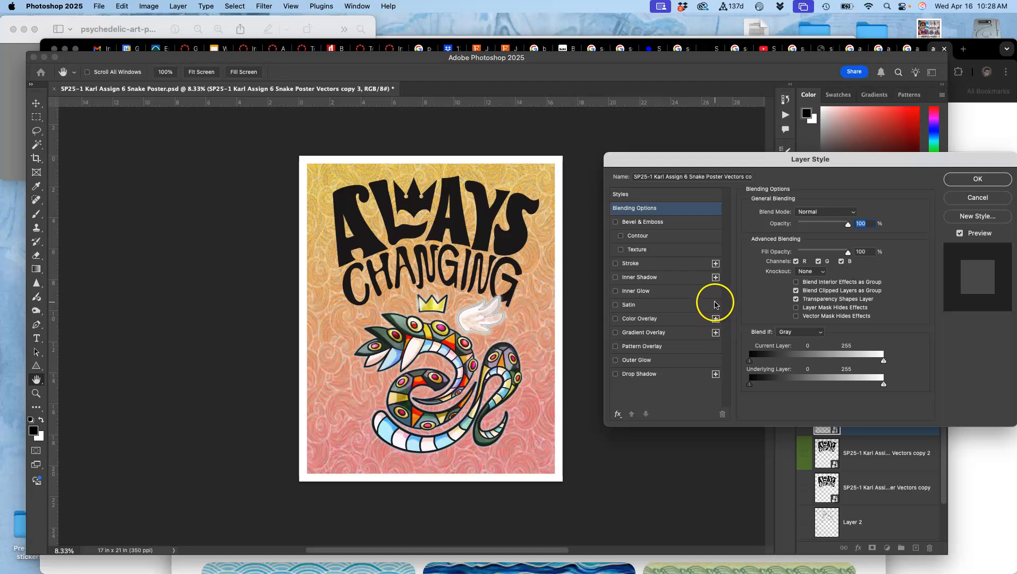
pyautogui.click(615, 319)
pyautogui.click(645, 320)
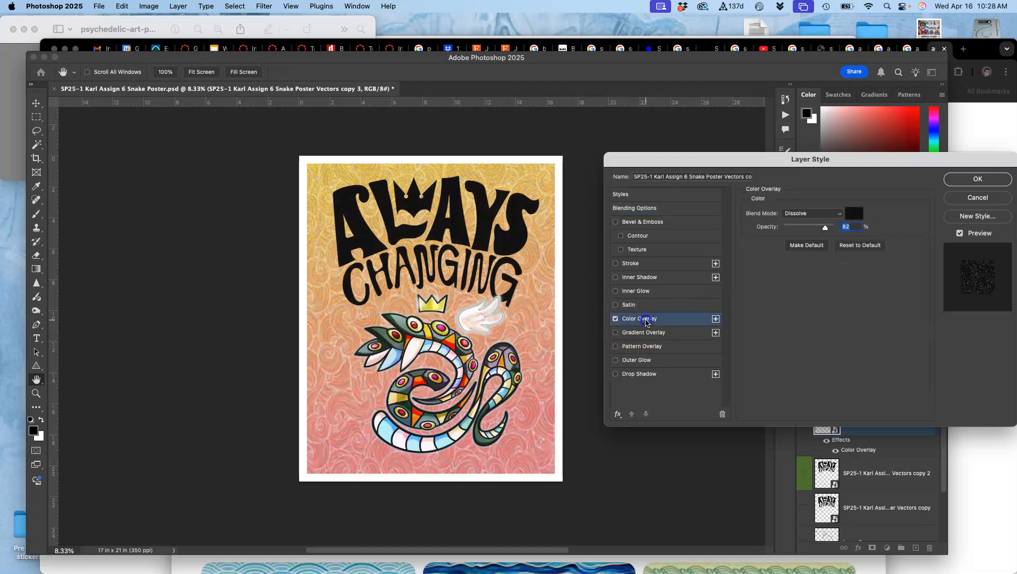
pyautogui.click(854, 214)
pyautogui.click(173, 351)
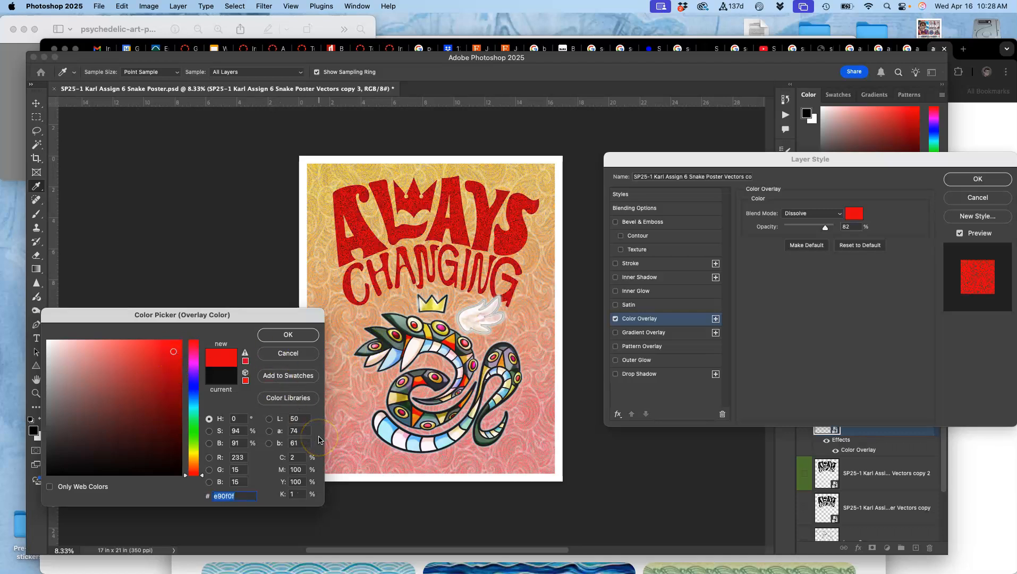
pyautogui.click(296, 336)
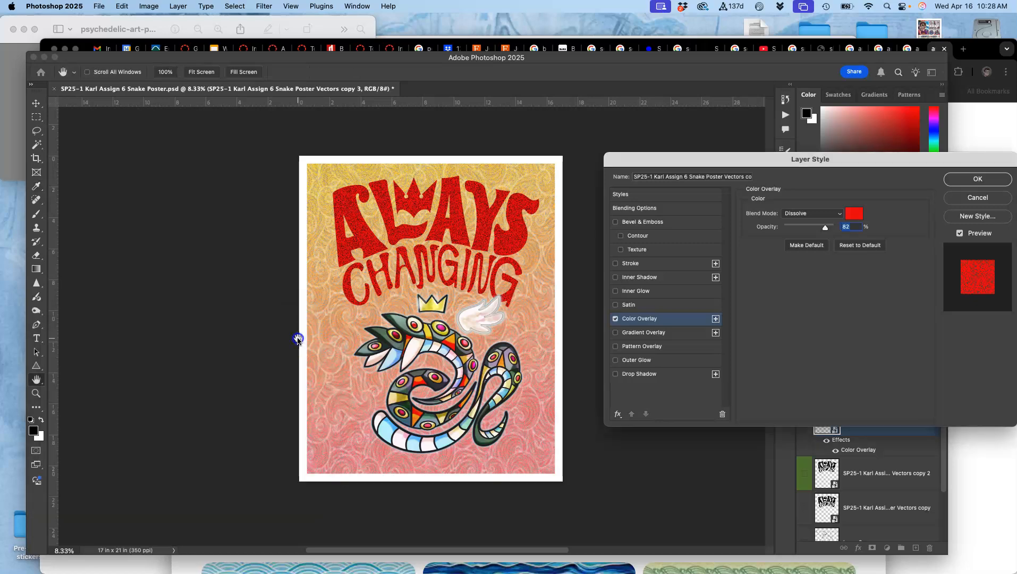
# Step: Examine the texture of the red overlay on the ALWAYS CHANGING lettering up close against the background and snake
pyautogui.press('super+plus')
pyautogui.press('super+plus')
pyautogui.press('super+plus')
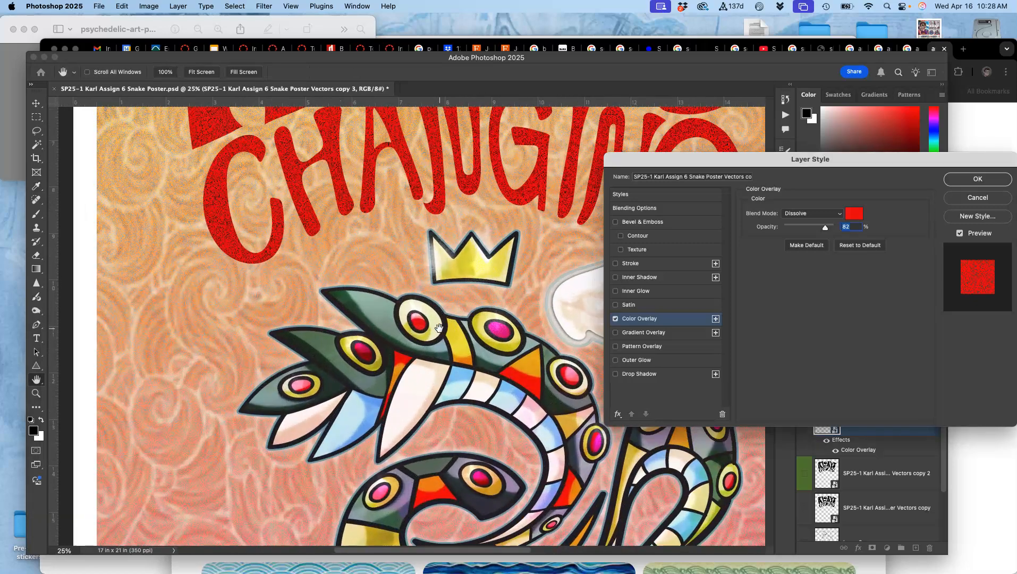
pyautogui.scroll(5, 440, 327)
pyautogui.hscroll(3, 439, 328)
pyautogui.scroll(-10, 440, 328)
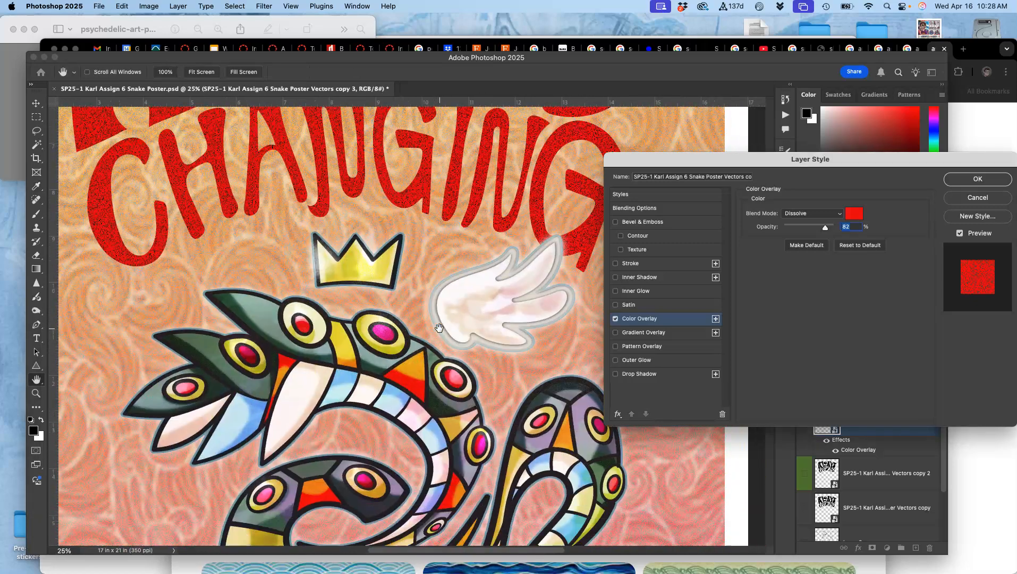
pyautogui.scroll(12, 400, 364)
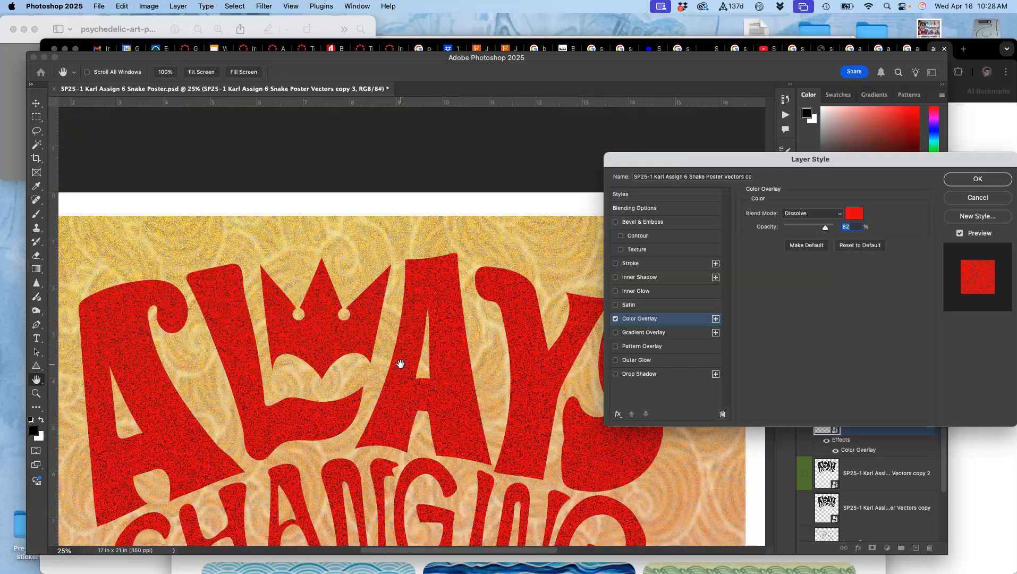
pyautogui.scroll(-5, 402, 363)
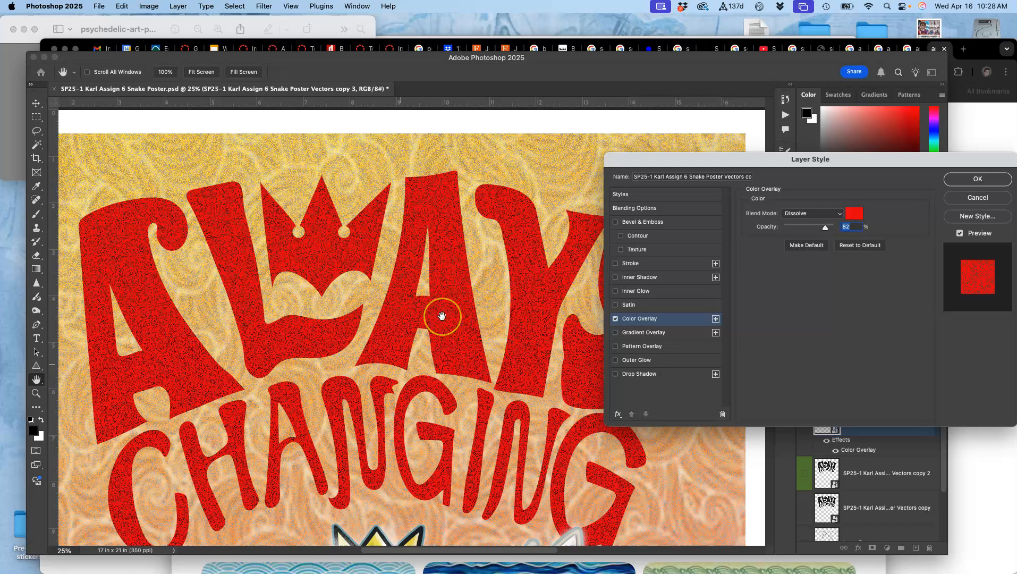
pyautogui.press('super+minus')
pyautogui.press('super+minus')
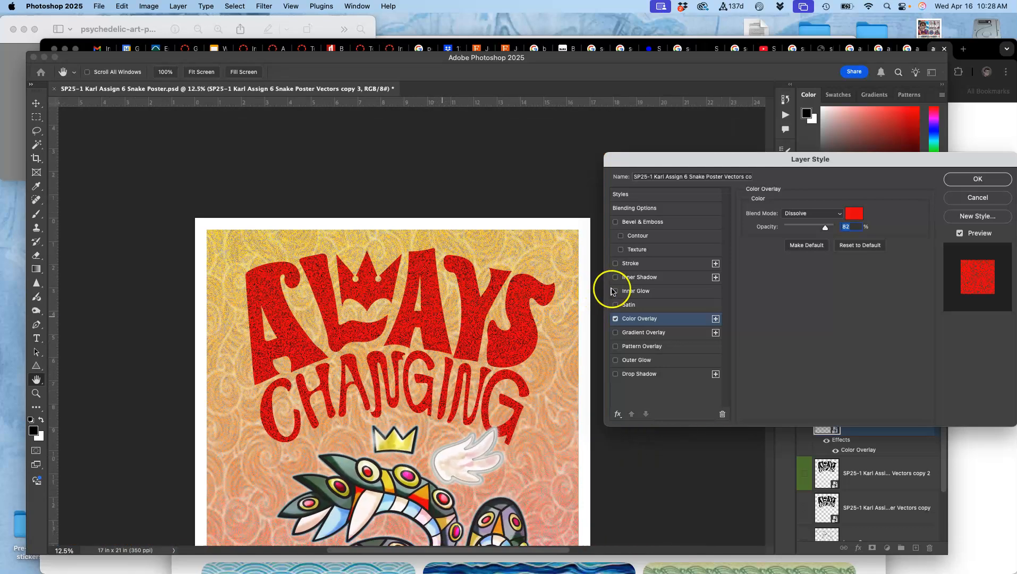
# Step: Add a dark 38 px stroke to the lettering, comparing the Inside and Center positions and settling on Inside
pyautogui.click(616, 263)
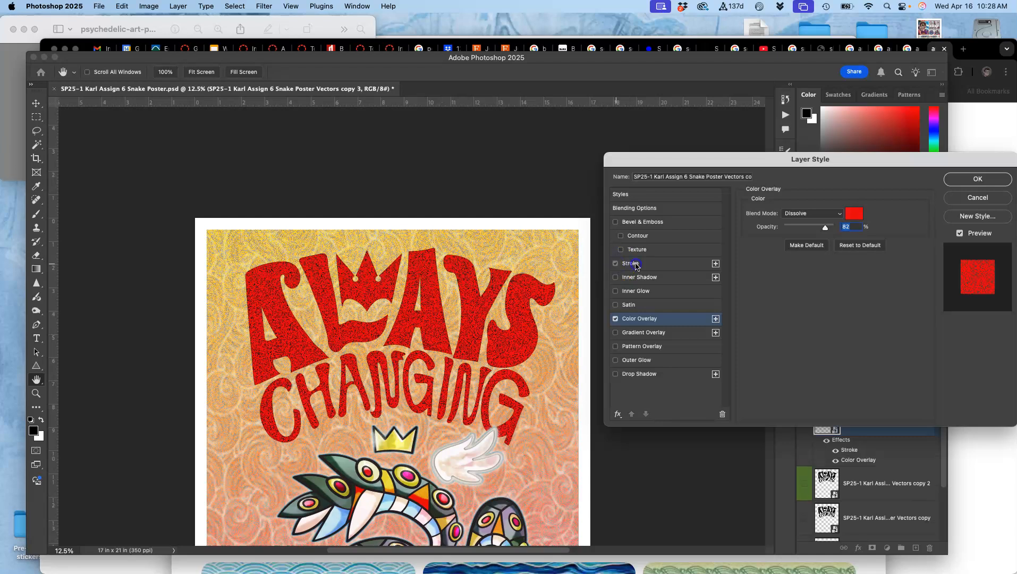
pyautogui.click(635, 264)
pyautogui.moveTo(795, 211); pyautogui.dragTo(797, 213)
pyautogui.click(798, 223)
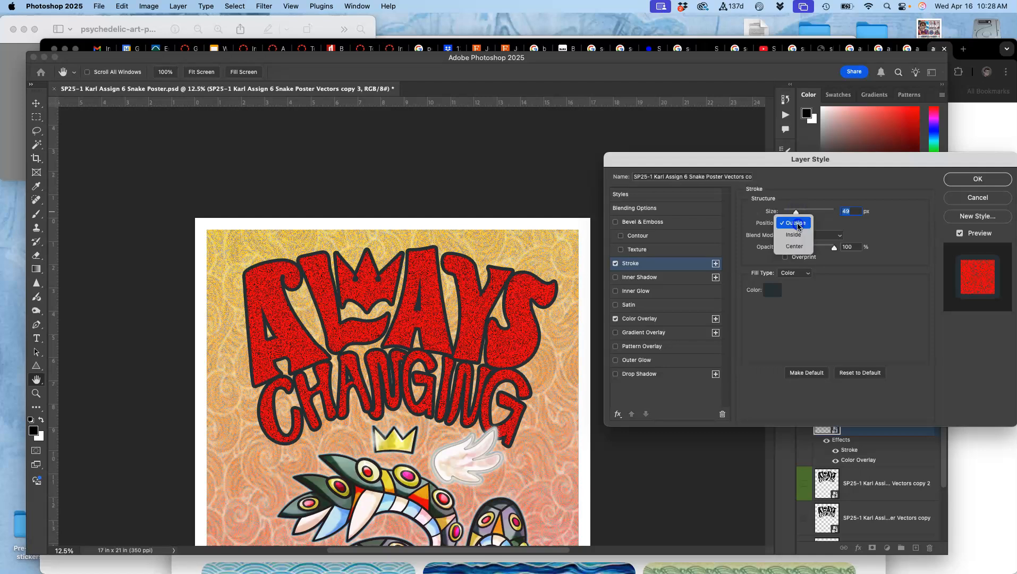
pyautogui.click(795, 235)
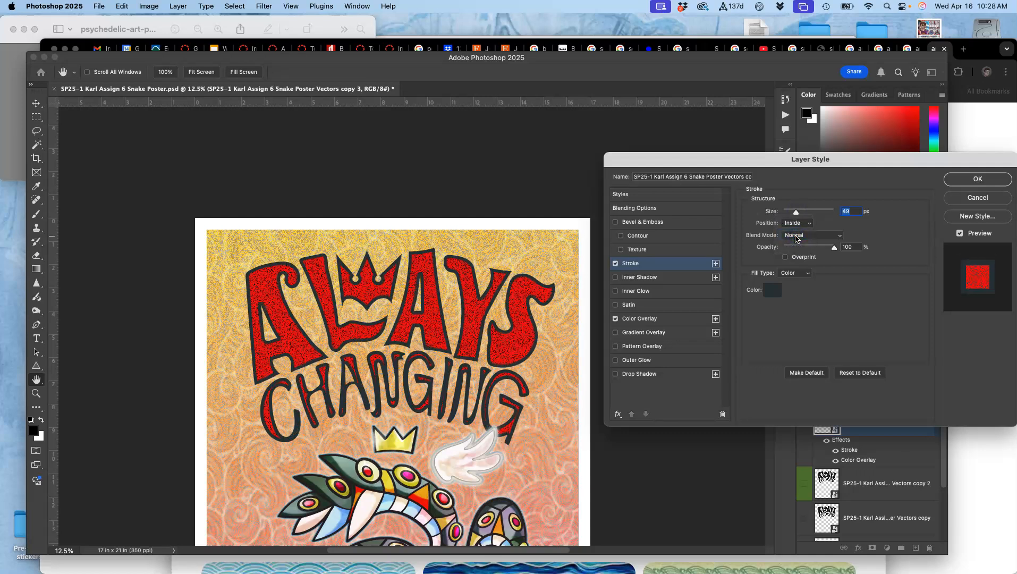
pyautogui.click(795, 223)
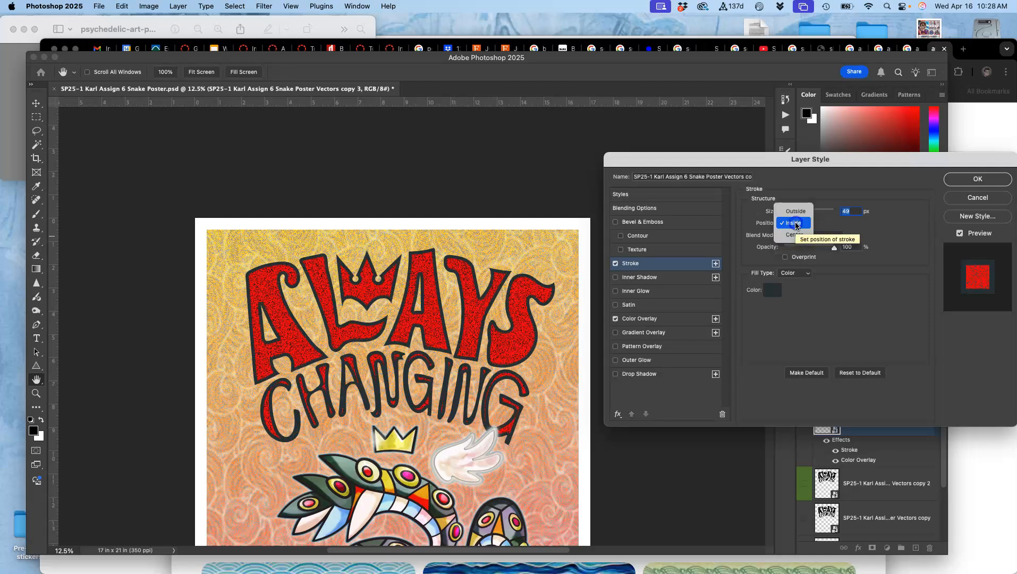
pyautogui.click(794, 235)
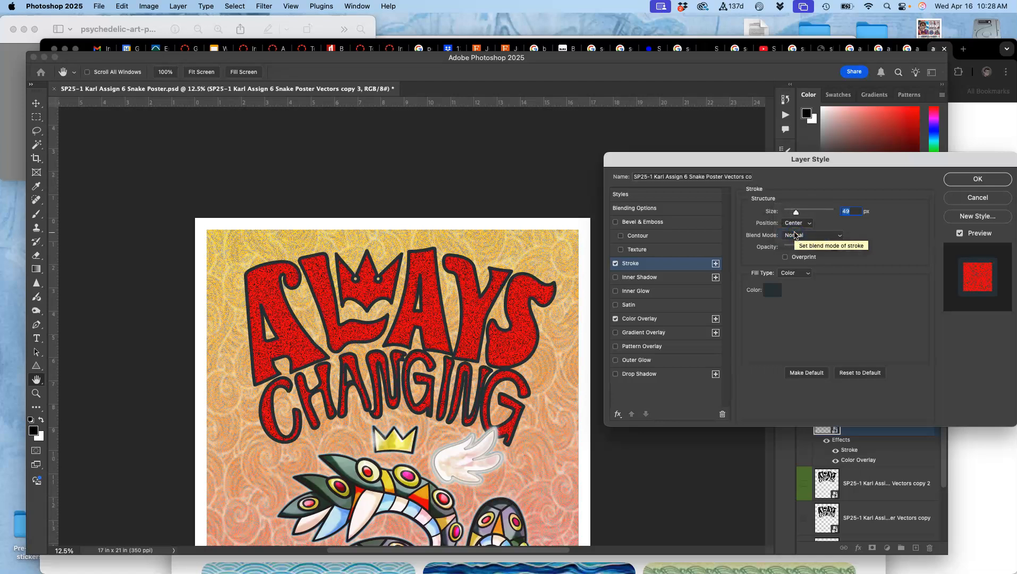
pyautogui.moveTo(796, 212); pyautogui.dragTo(795, 214)
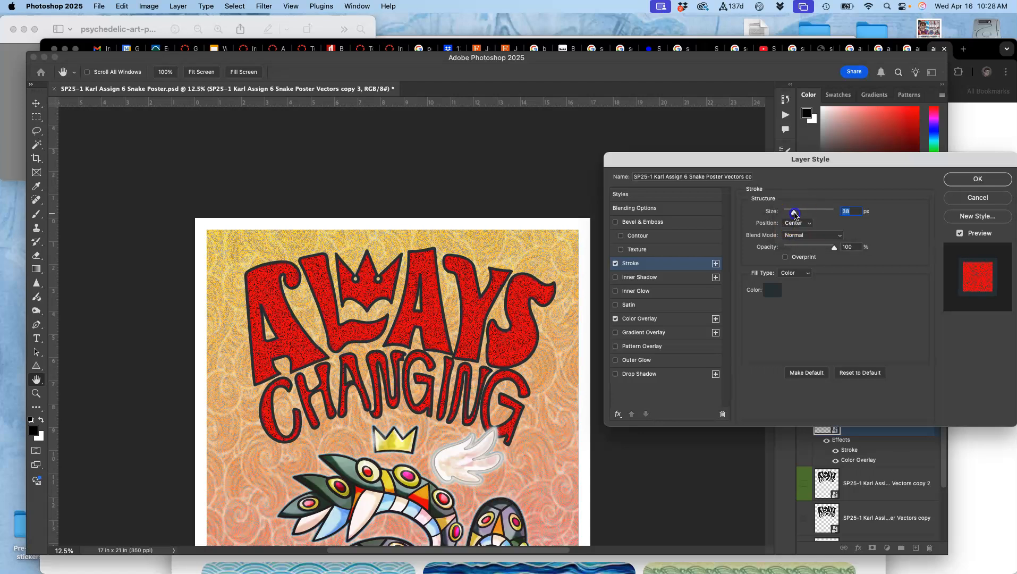
pyautogui.click(795, 222)
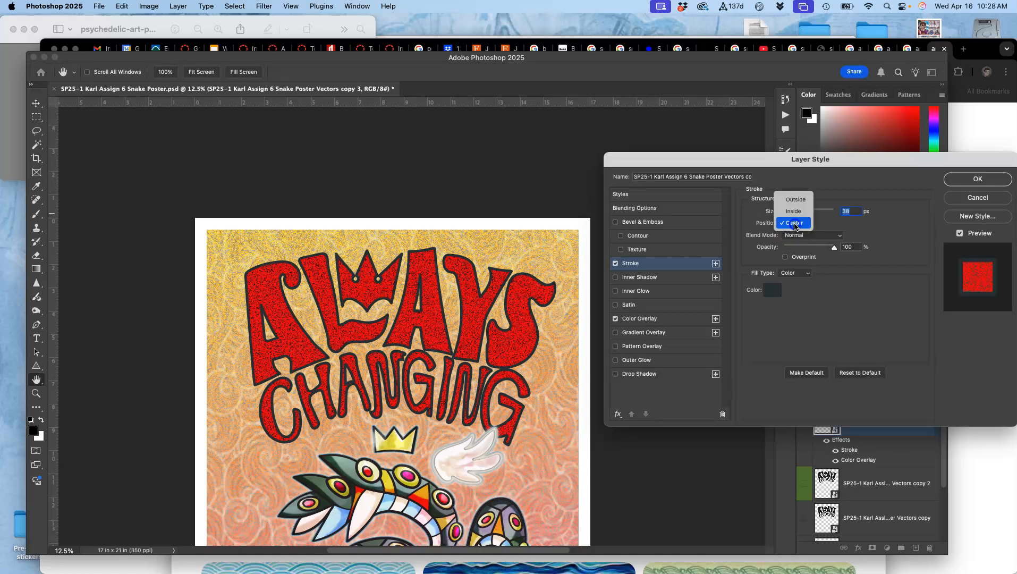
pyautogui.click(795, 212)
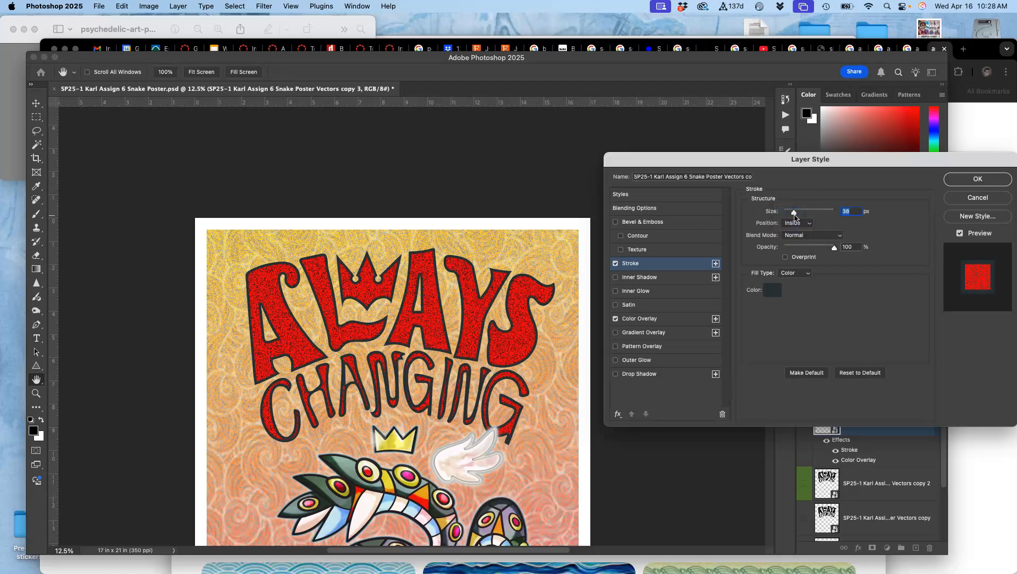
pyautogui.scroll(-3, 559, 338)
pyautogui.scroll(-1, 559, 338)
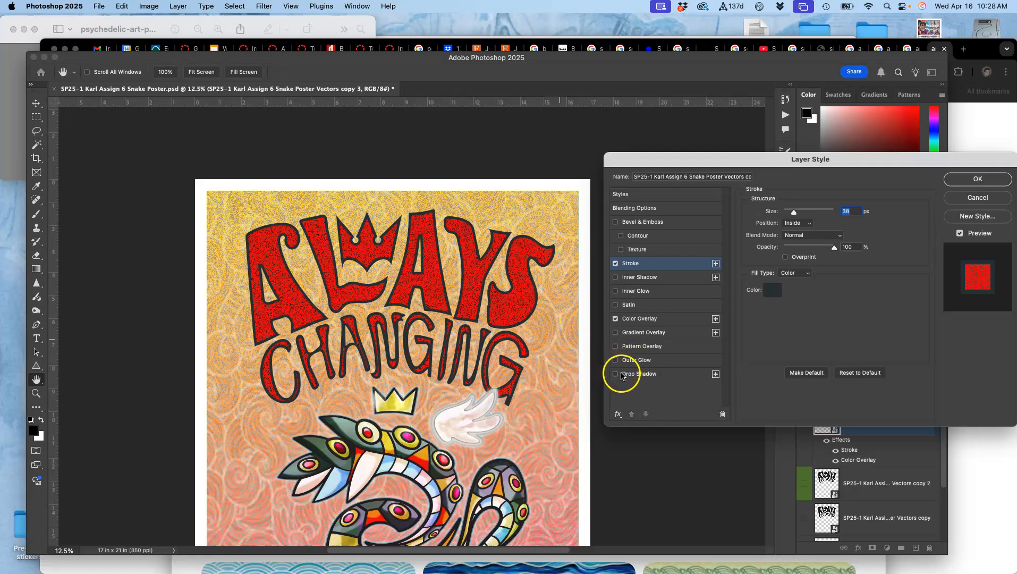
# Step: Add a dark red #441010 Inner Shadow to the lettering with 57% opacity, 38 px distance, 53% choke and 95 px size
pyautogui.click(616, 278)
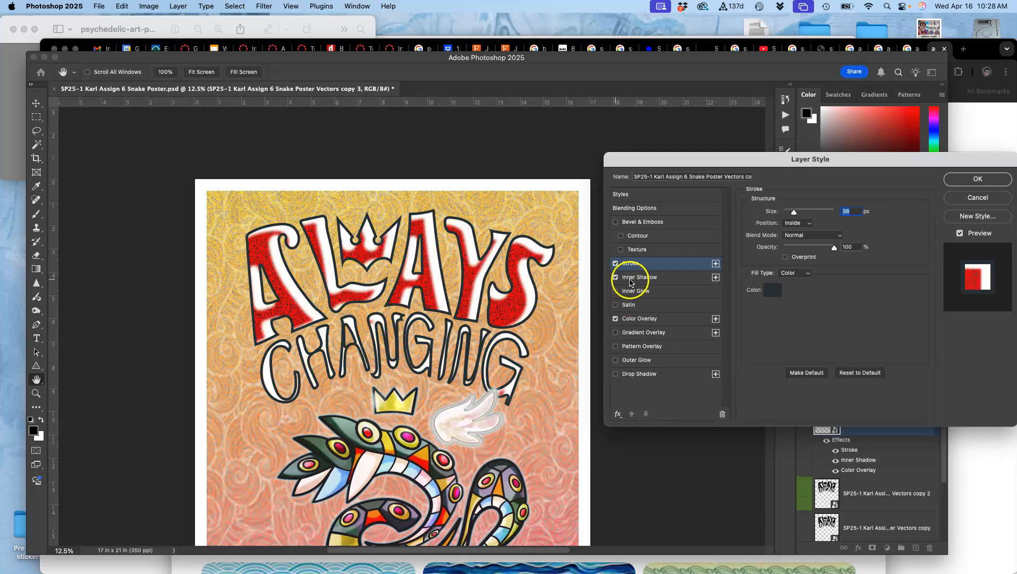
pyautogui.click(630, 279)
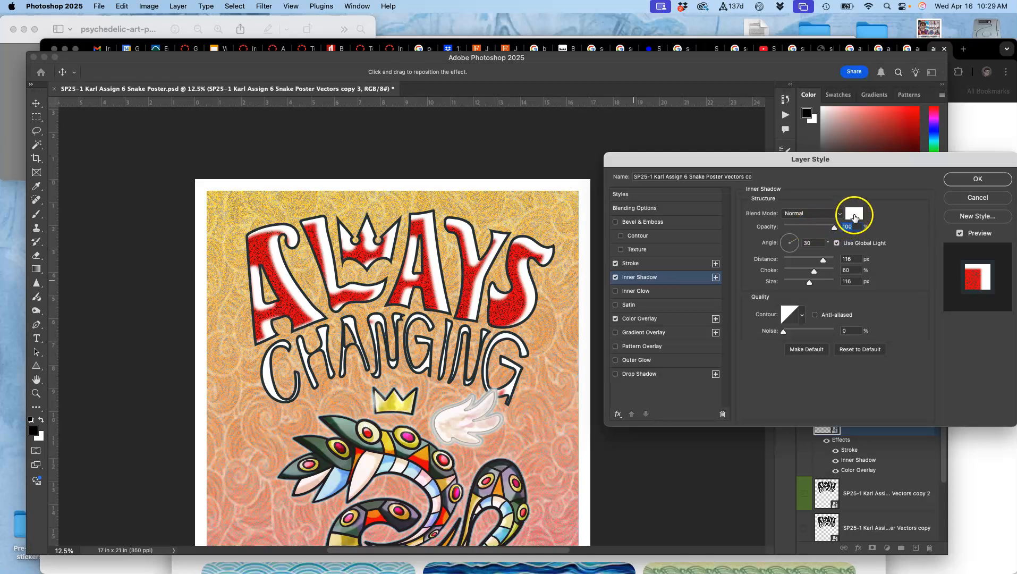
pyautogui.click(853, 214)
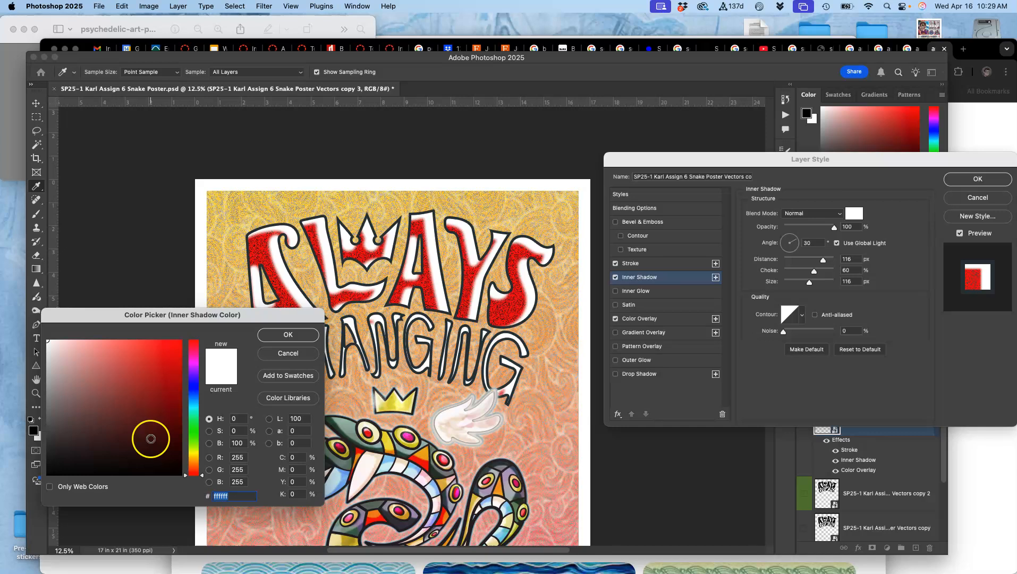
pyautogui.click(151, 439)
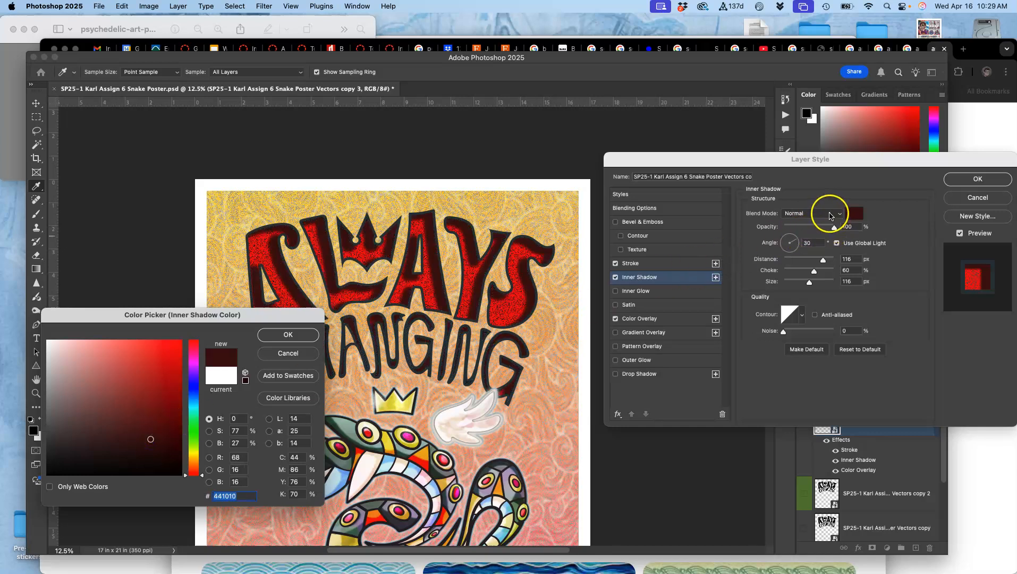
pyautogui.click(286, 335)
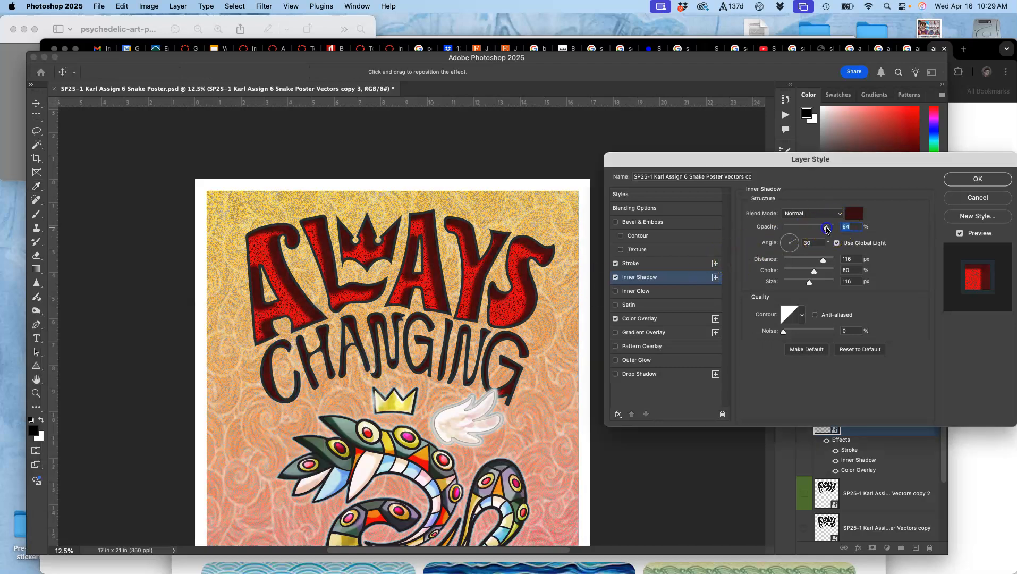
pyautogui.moveTo(823, 260); pyautogui.dragTo(811, 263)
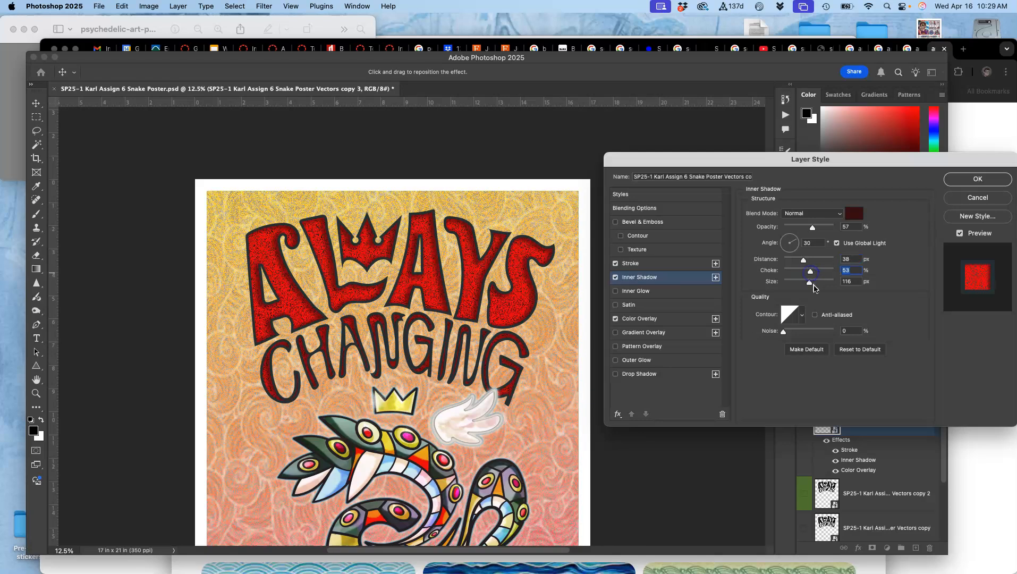
pyautogui.click(809, 284)
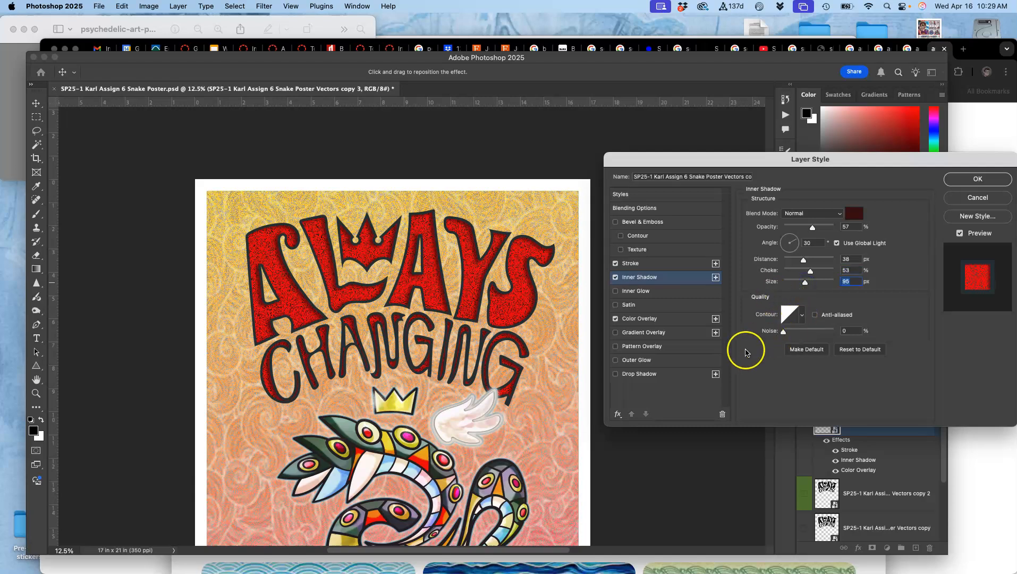
# Step: Add a Linear Gradient Overlay from cream to orange to the lettering, with an 87° angle, 36% scale and no reversal
pyautogui.click(616, 333)
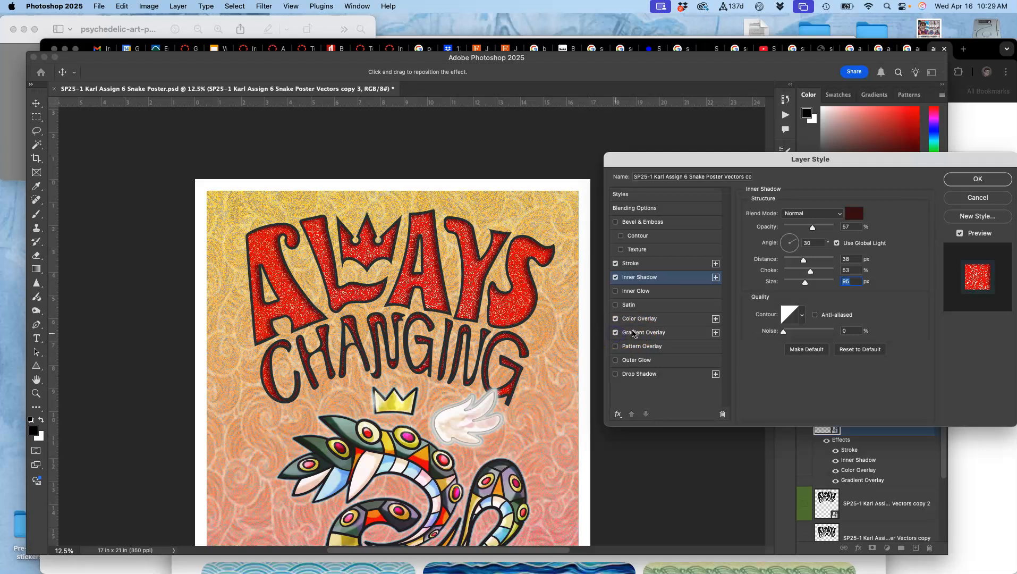
pyautogui.click(636, 334)
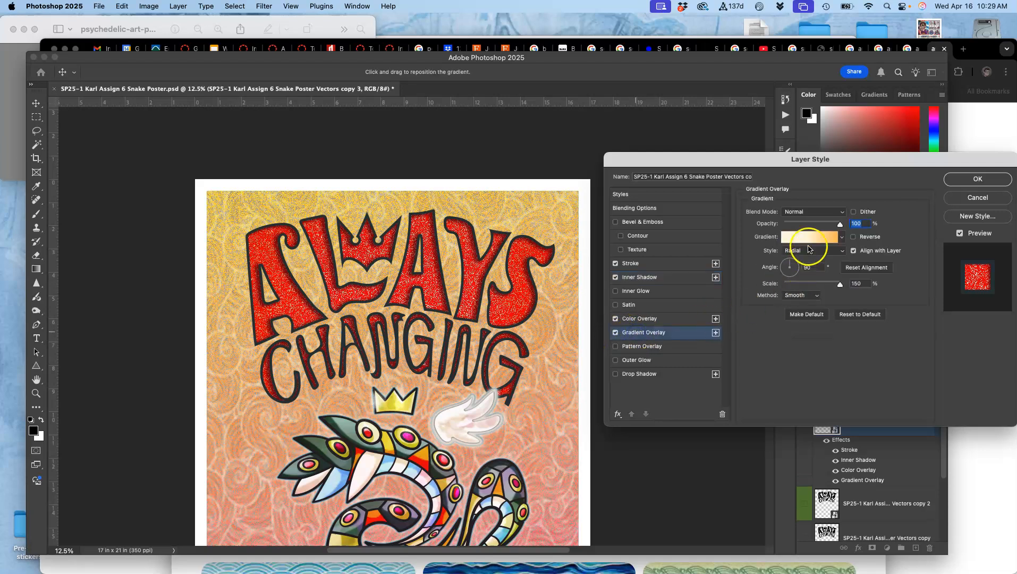
pyautogui.click(783, 269)
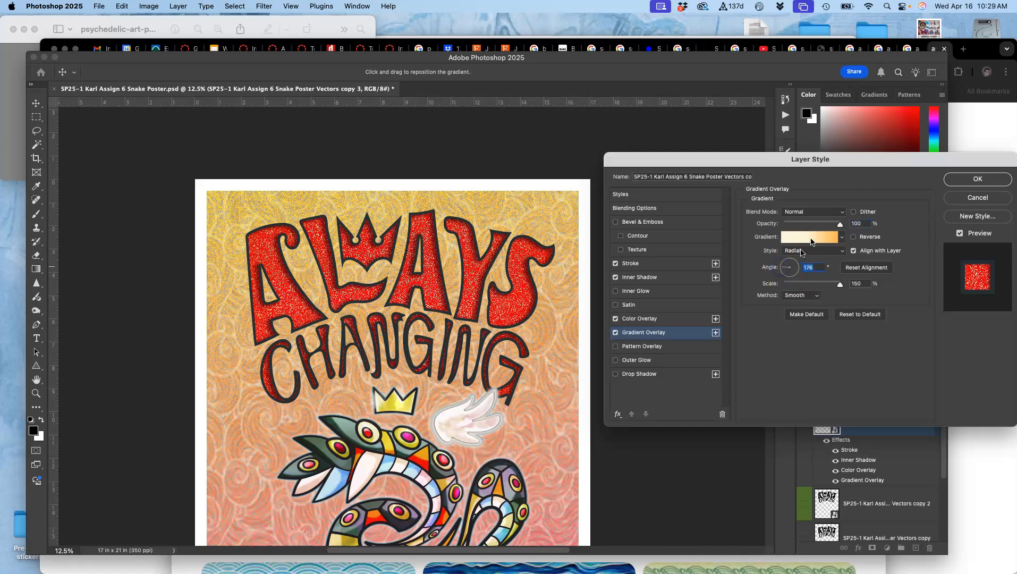
pyautogui.click(815, 236)
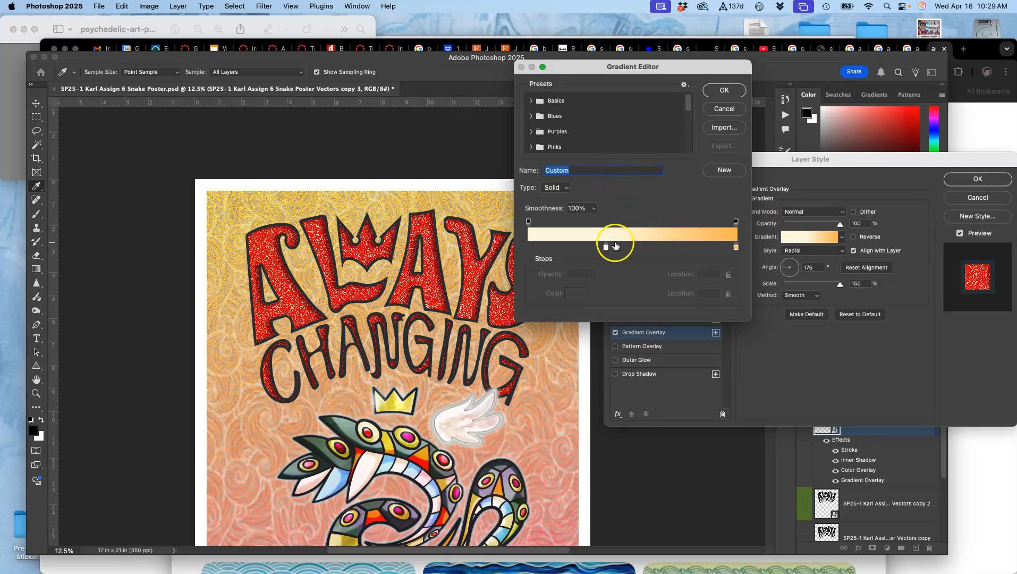
pyautogui.click(724, 90)
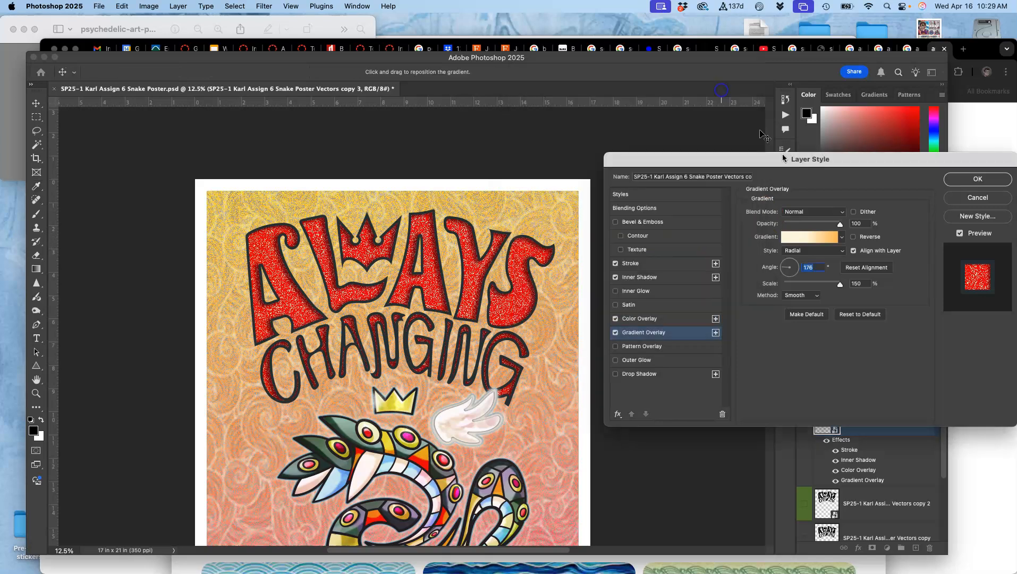
pyautogui.click(854, 237)
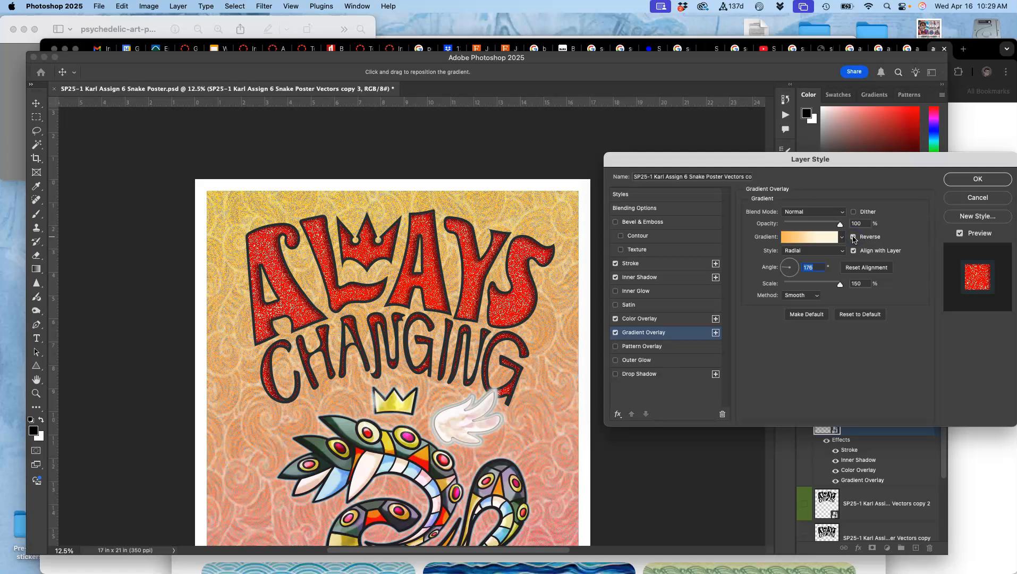
pyautogui.click(811, 254)
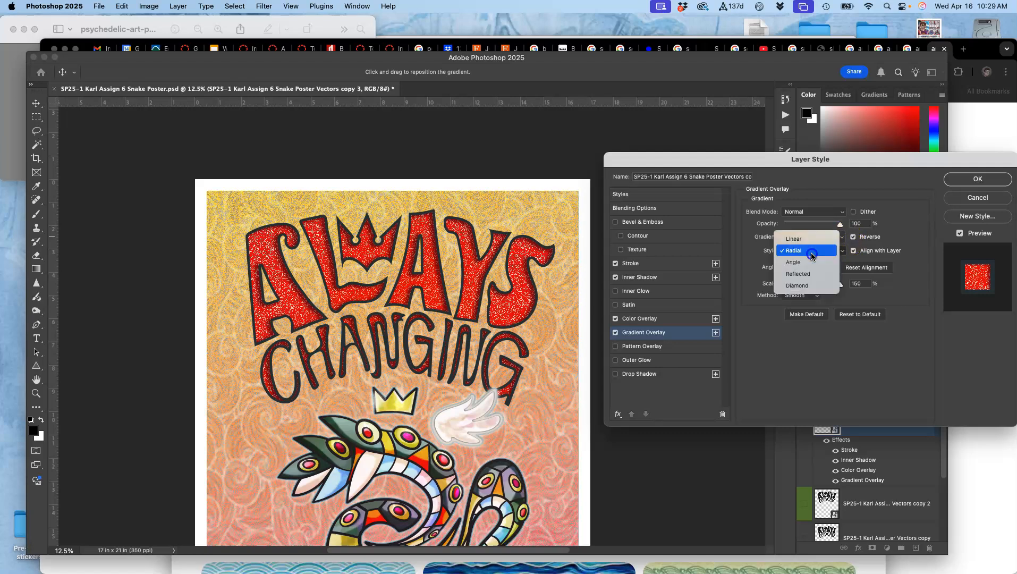
pyautogui.click(807, 243)
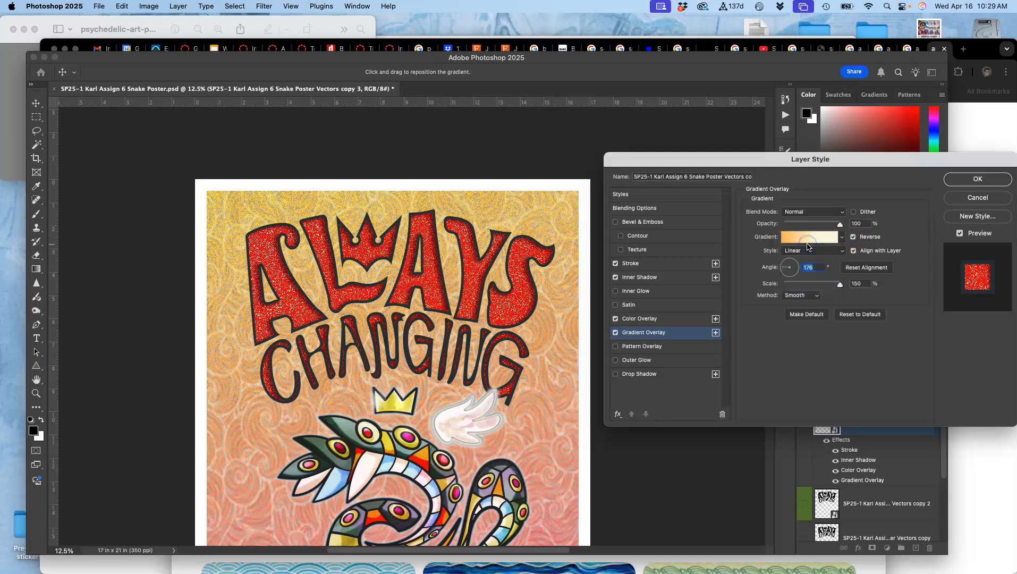
pyautogui.click(791, 265)
pyautogui.click(854, 238)
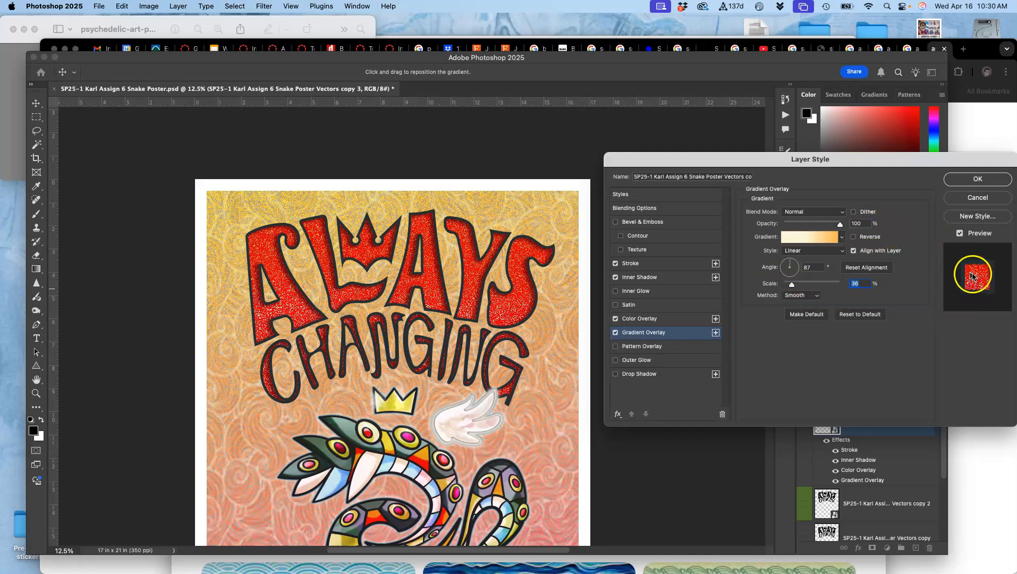
# Step: Inspect the styled lettering up close and across the full poster, and apply the layer style
pyautogui.press('super+equal')
pyautogui.press('super+equal')
pyautogui.press('super+equal')
pyautogui.press('super+equal')
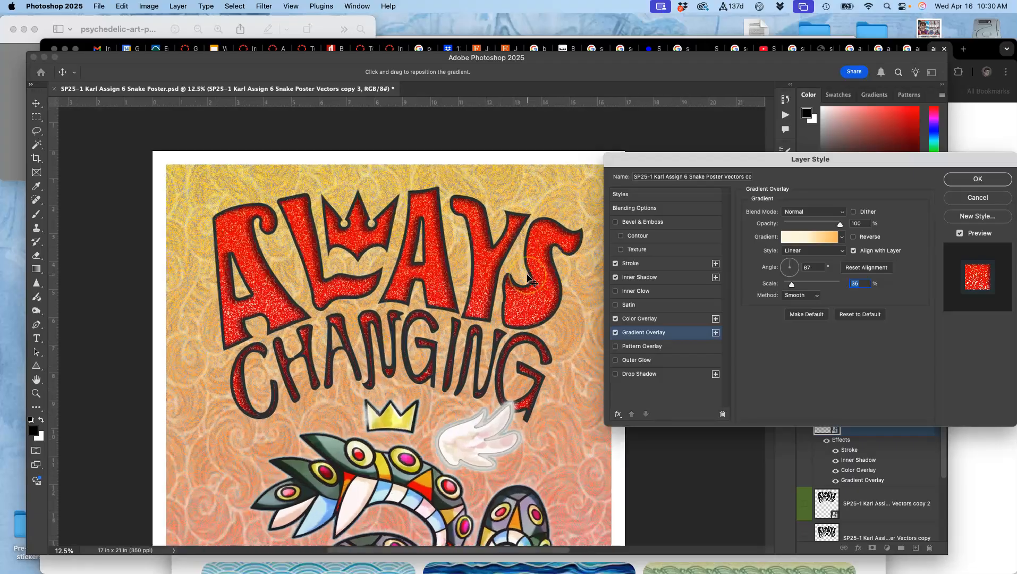
pyautogui.scroll(-5, 367, 254)
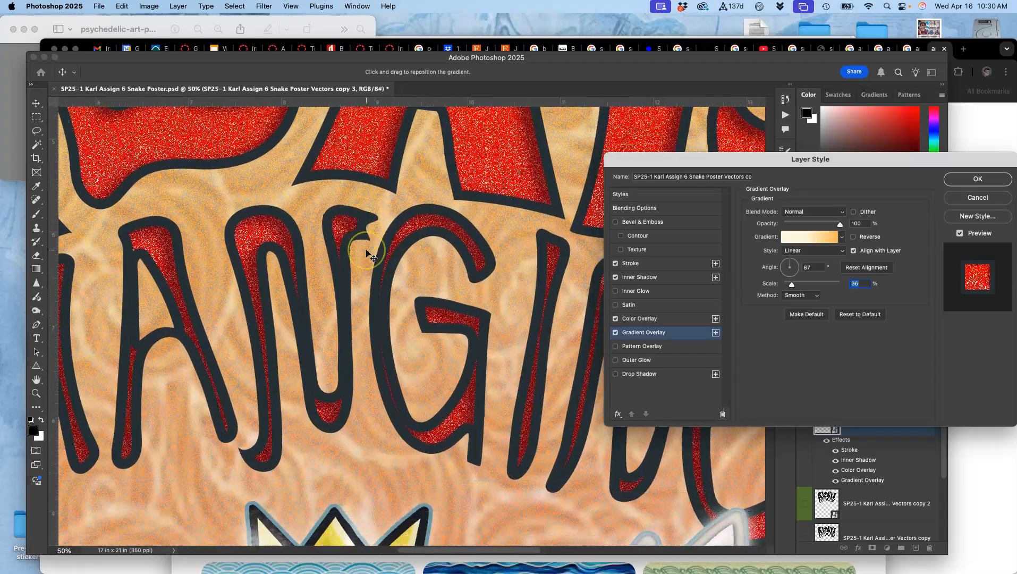
pyautogui.hscroll(5, 366, 254)
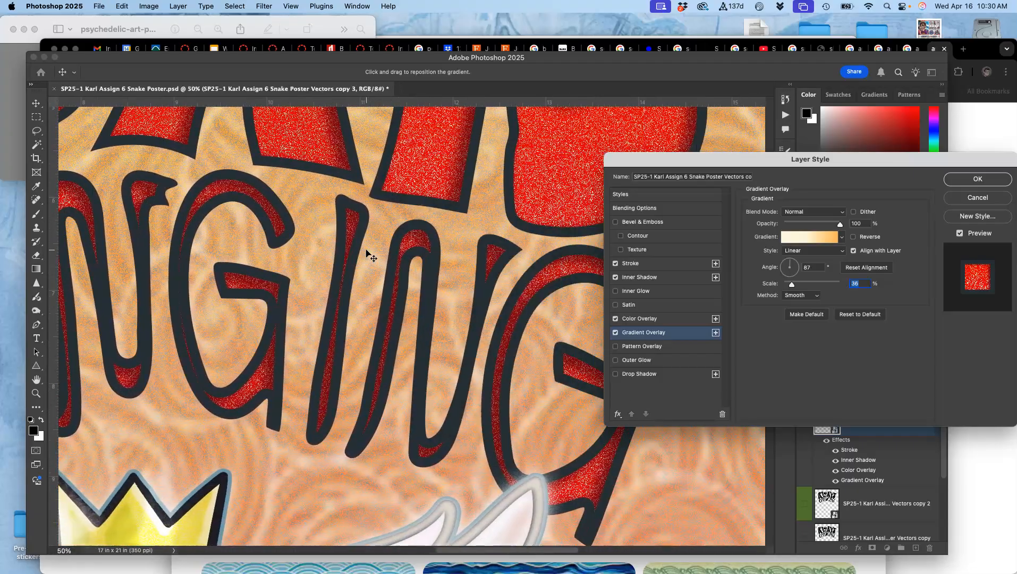
pyautogui.scroll(5, 366, 254)
pyautogui.scroll(5, 367, 254)
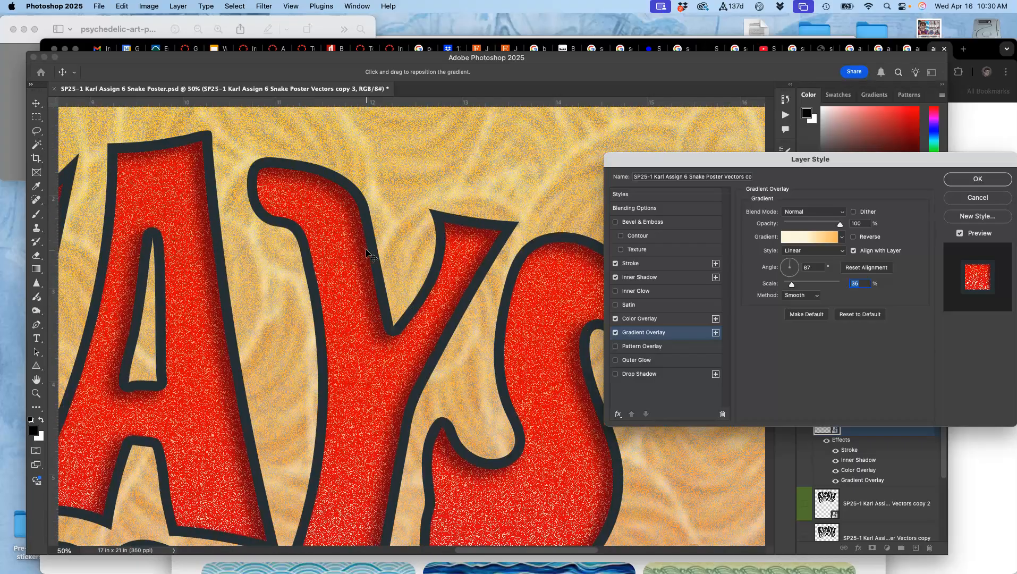
pyautogui.hscroll(-5, 367, 254)
pyautogui.hscroll(-10, 367, 254)
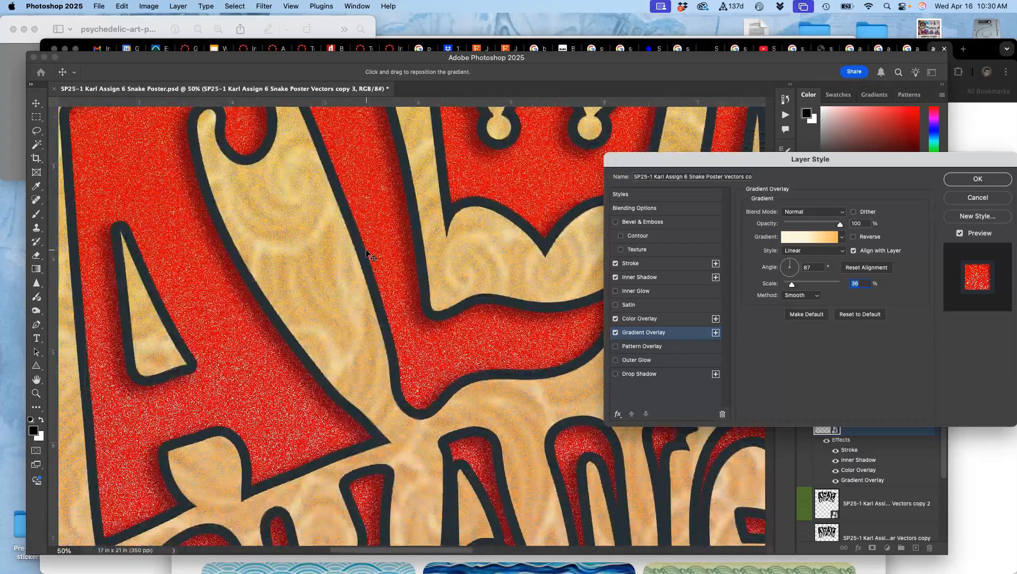
pyautogui.scroll(-4, 366, 254)
pyautogui.scroll(-10, 367, 254)
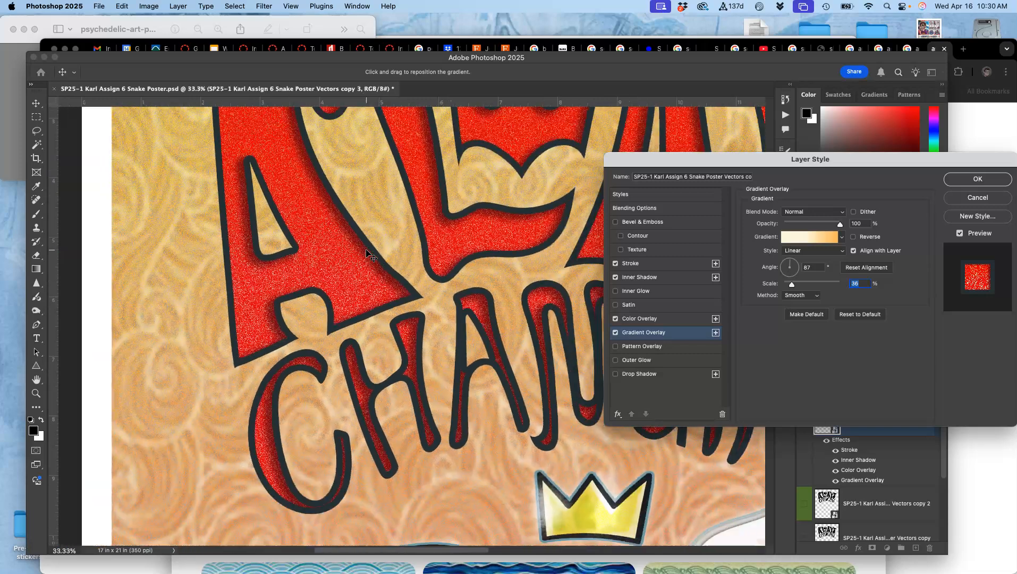
pyautogui.scroll(-3, 367, 254)
pyautogui.hscroll(2, 366, 254)
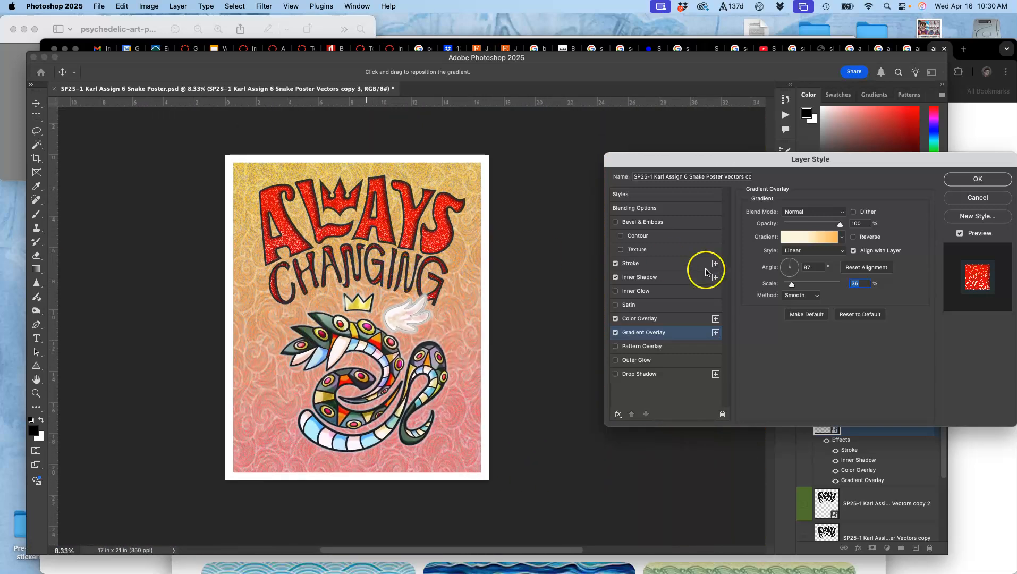
pyautogui.click(980, 183)
# Step: Show and duplicate the Vectors copy 2 lettering layer, and scale the duplicate to 210.60%
pyautogui.click(805, 503)
pyautogui.click(869, 503)
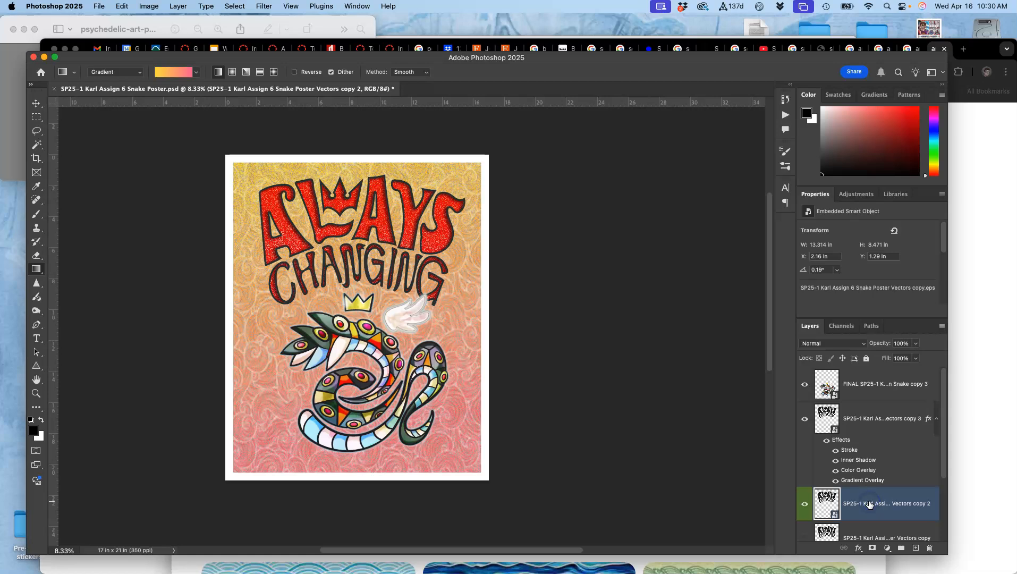
pyautogui.press('super+j')
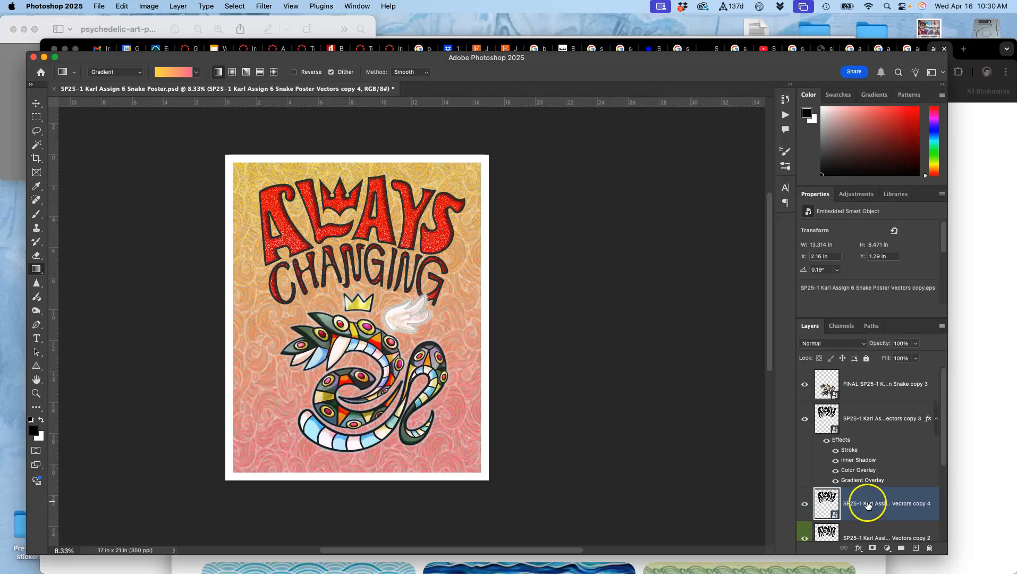
pyautogui.press('super+t')
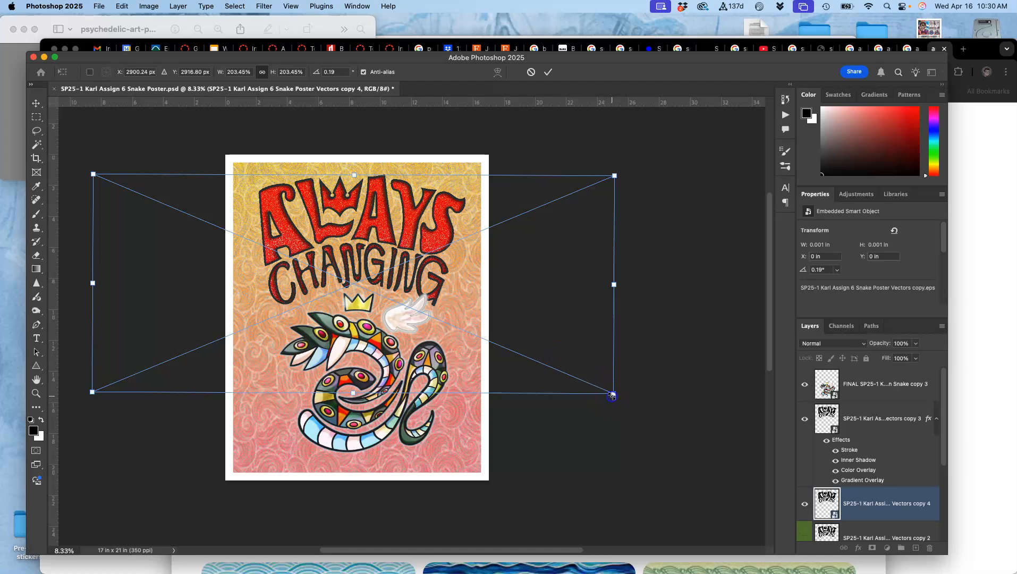
pyautogui.moveTo(613, 396); pyautogui.dragTo(618, 405)
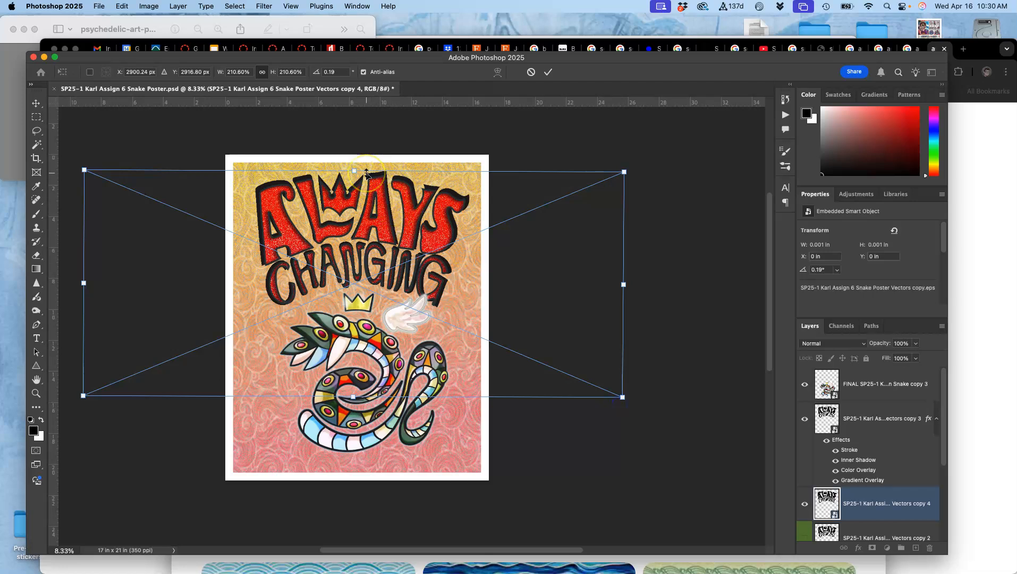
pyautogui.press('Return')
# Step: Add a white #ffffff Color Overlay to the enlarged Vectors copy 4 lettering layer
pyautogui.press('g')
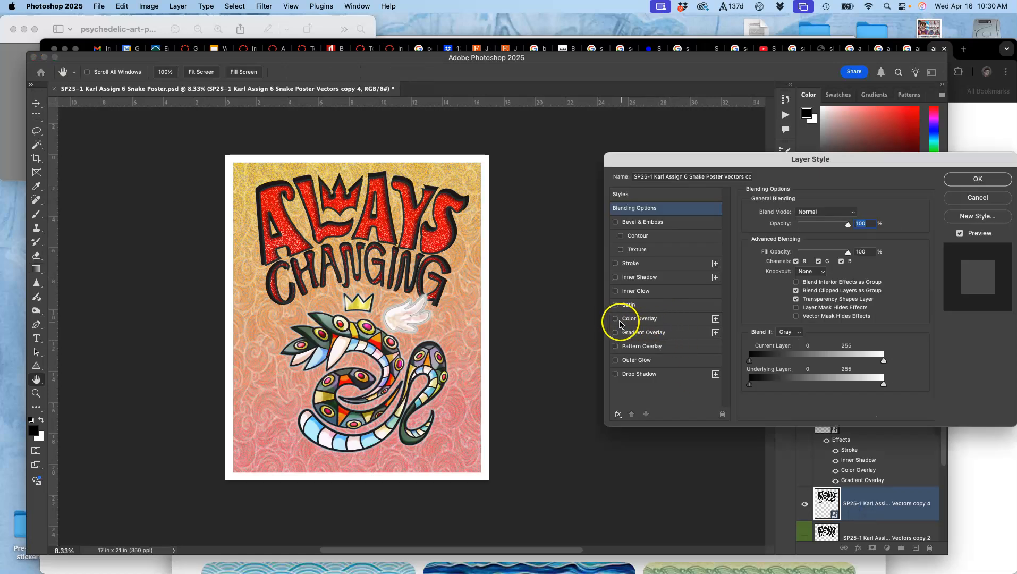
pyautogui.click(616, 319)
pyautogui.click(640, 318)
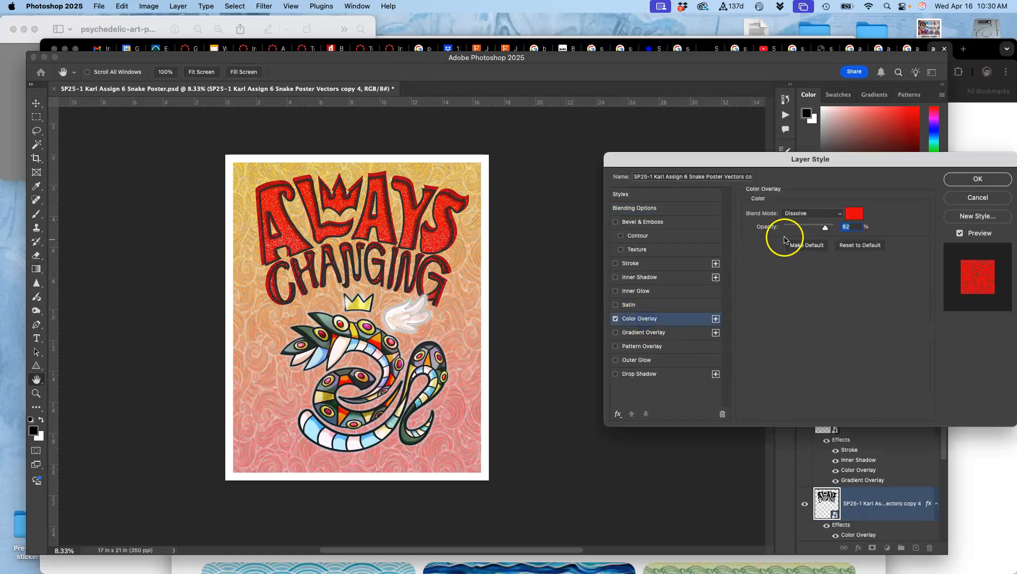
pyautogui.click(855, 213)
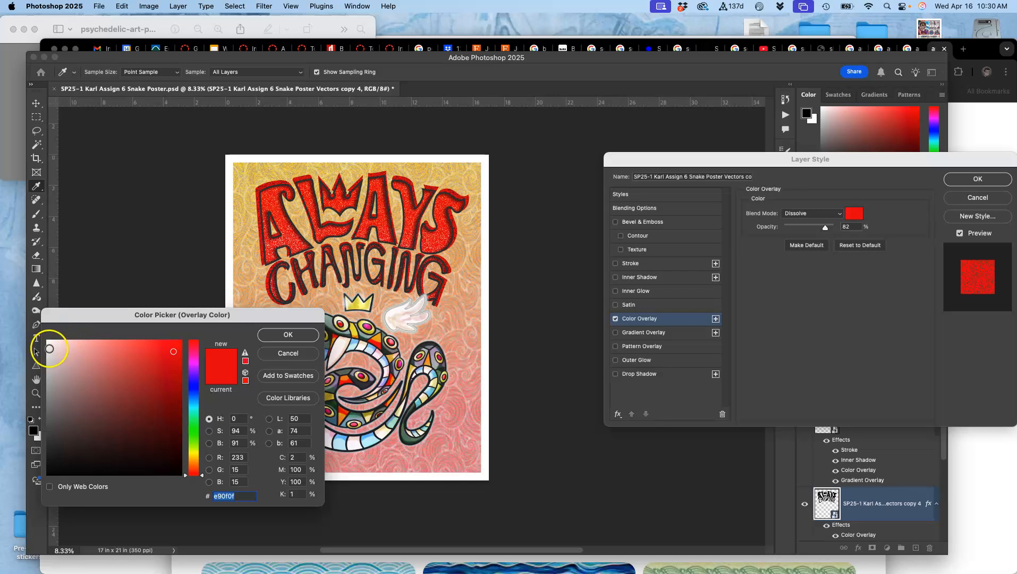
pyautogui.moveTo(49, 349); pyautogui.dragTo(47, 341)
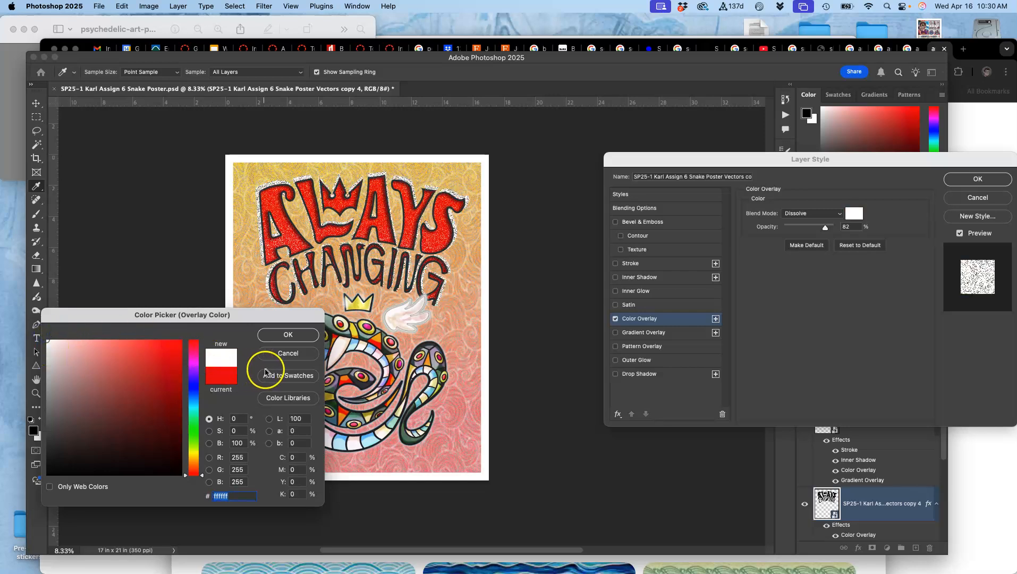
pyautogui.click(287, 334)
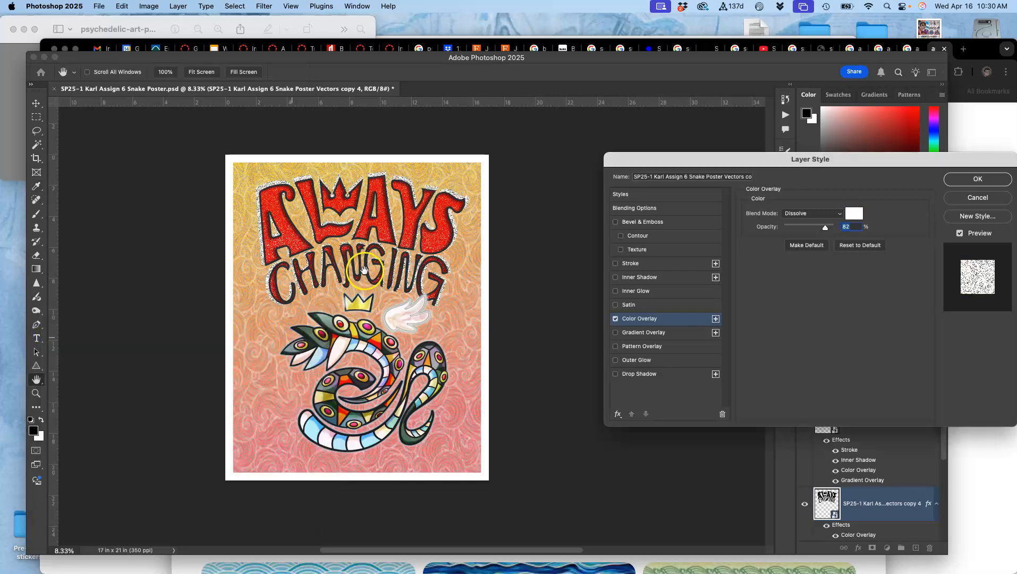
# Step: Set the white overlay's blend mode to Normal and its opacity to 100%, and apply the layer style
pyautogui.click(808, 215)
pyautogui.click(804, 206)
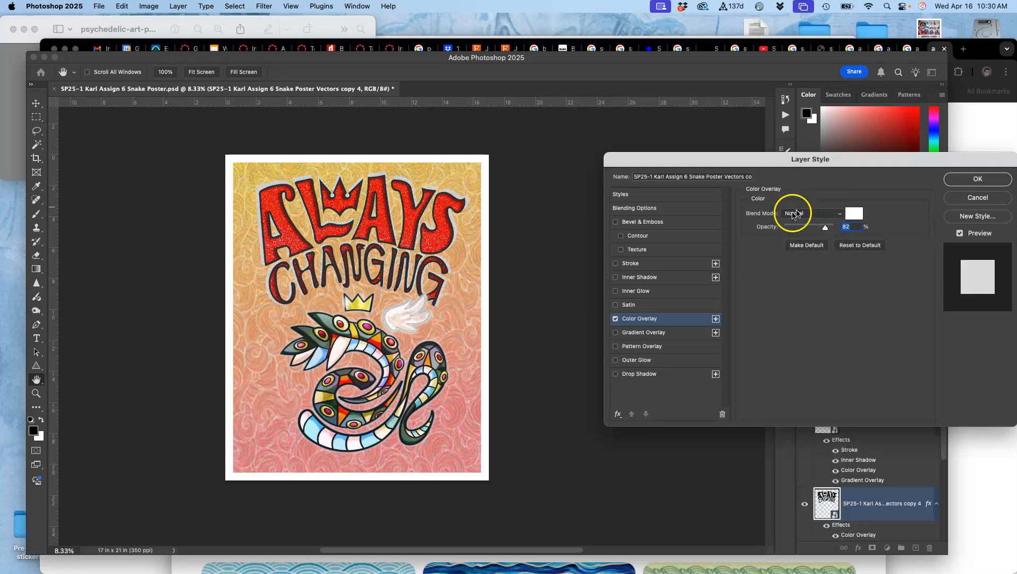
pyautogui.press('super+equal')
pyautogui.press('super+equal')
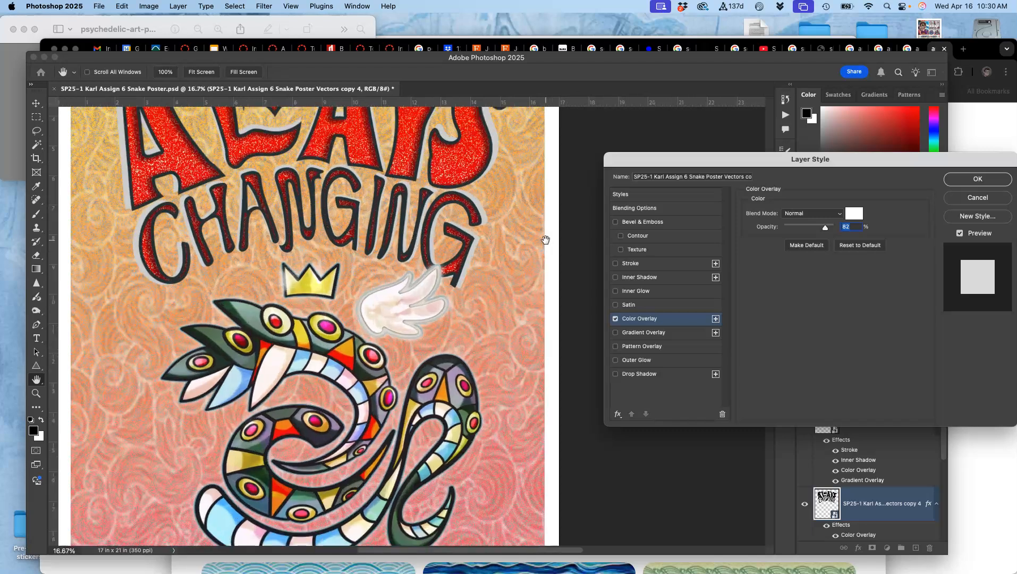
pyautogui.moveTo(825, 227); pyautogui.dragTo(854, 229)
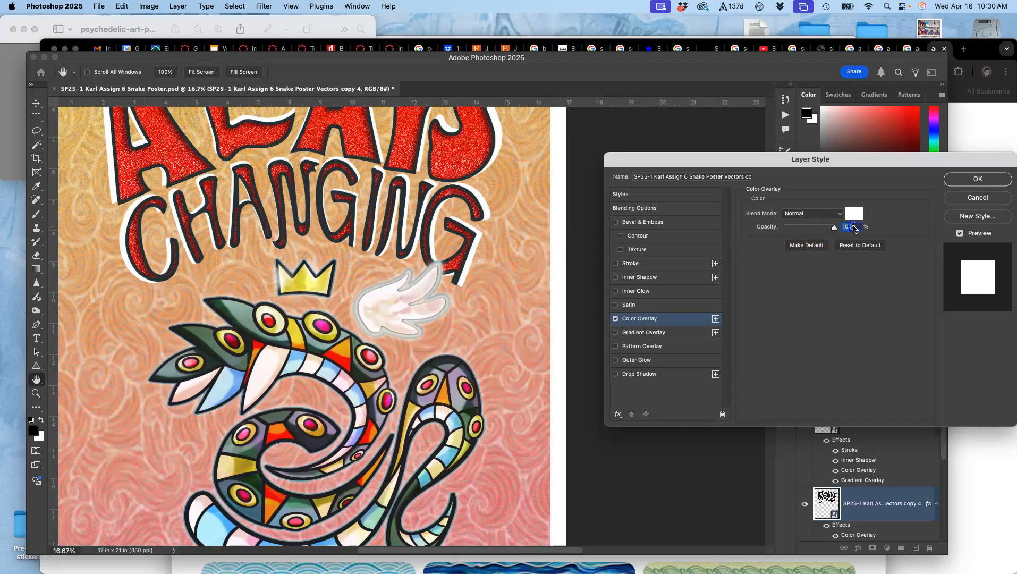
pyautogui.scroll(5, 511, 284)
pyautogui.hscroll(-2, 510, 284)
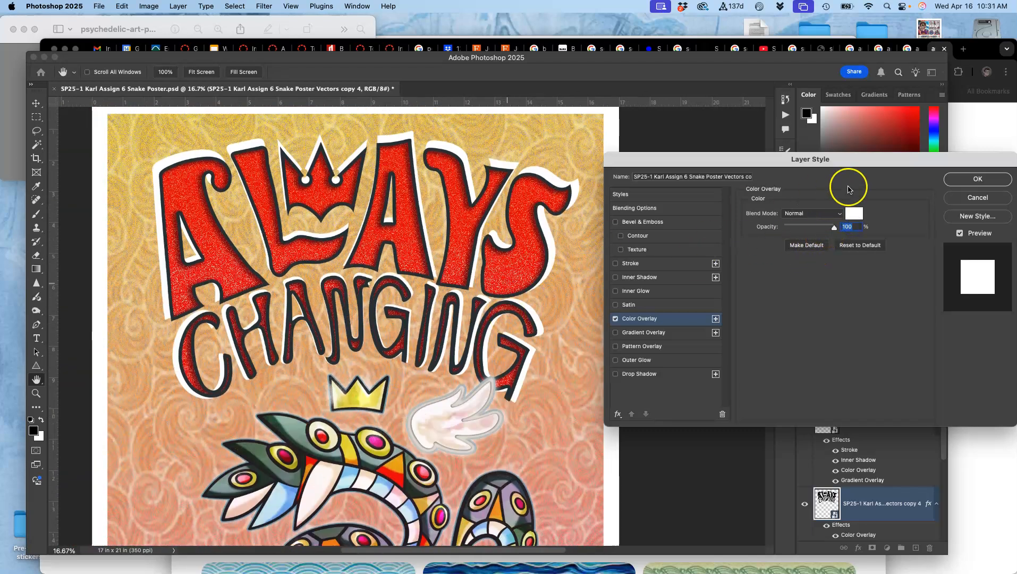
pyautogui.click(951, 183)
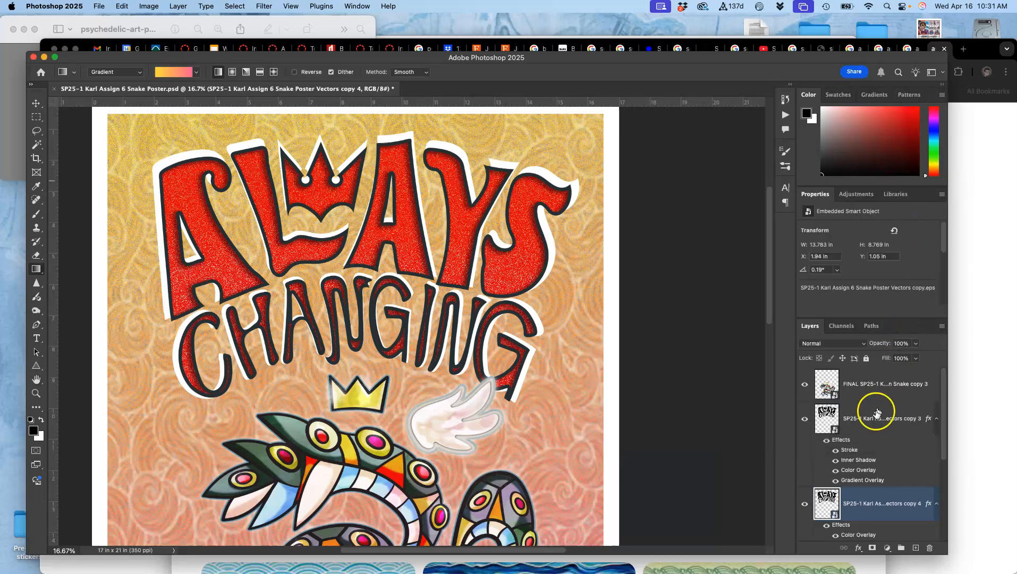
# Step: Add a white #ffffff Stroke to the enlarged Vectors copy 4 lettering layer
pyautogui.doubleClick(859, 433)
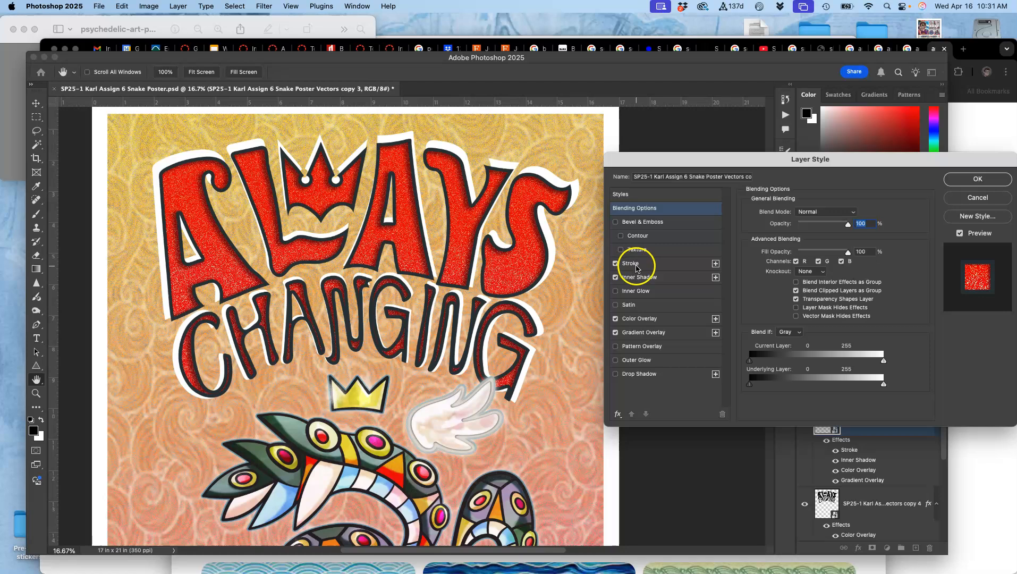
pyautogui.click(977, 179)
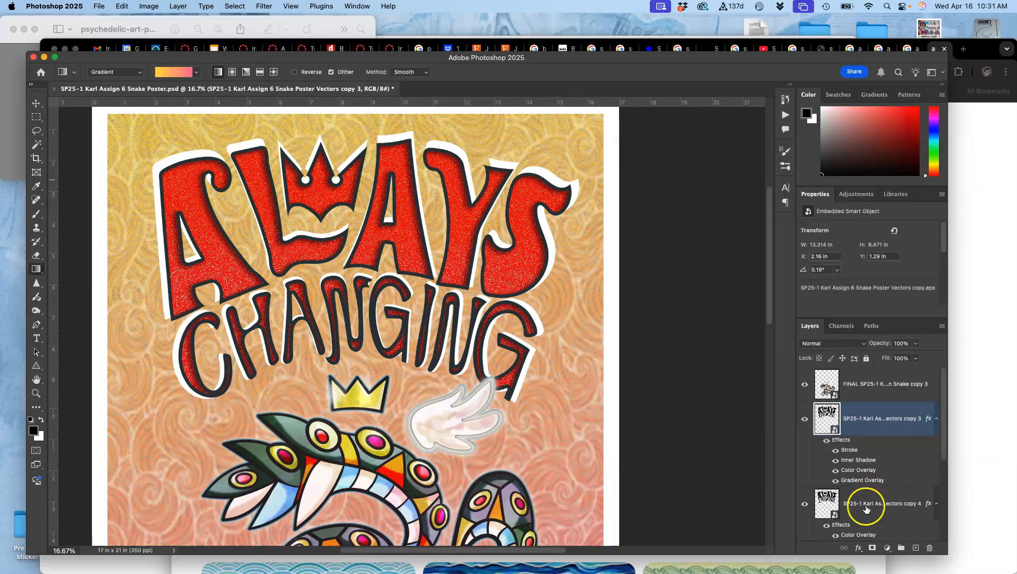
pyautogui.scroll(-1, 865, 506)
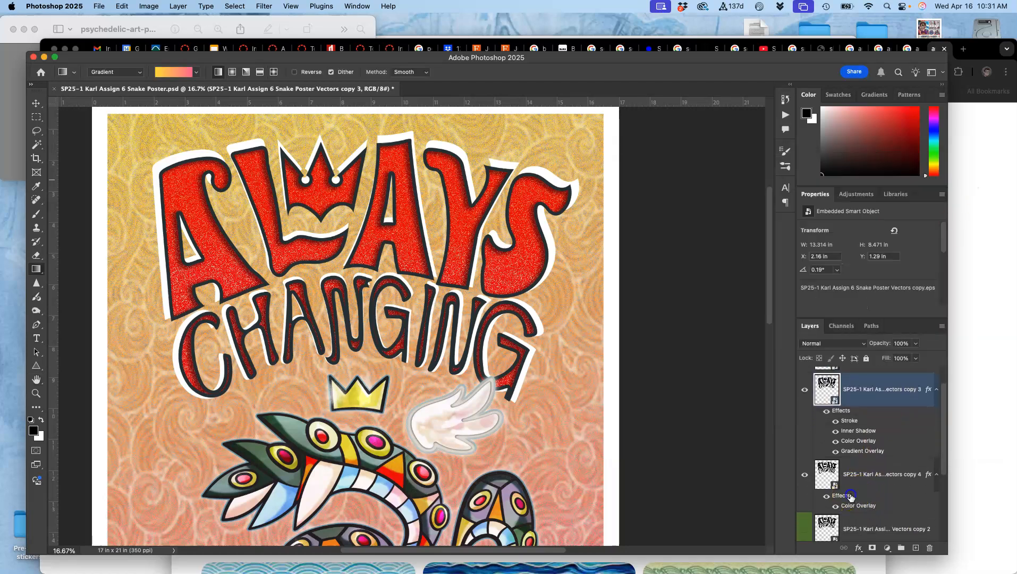
pyautogui.doubleClick(850, 497)
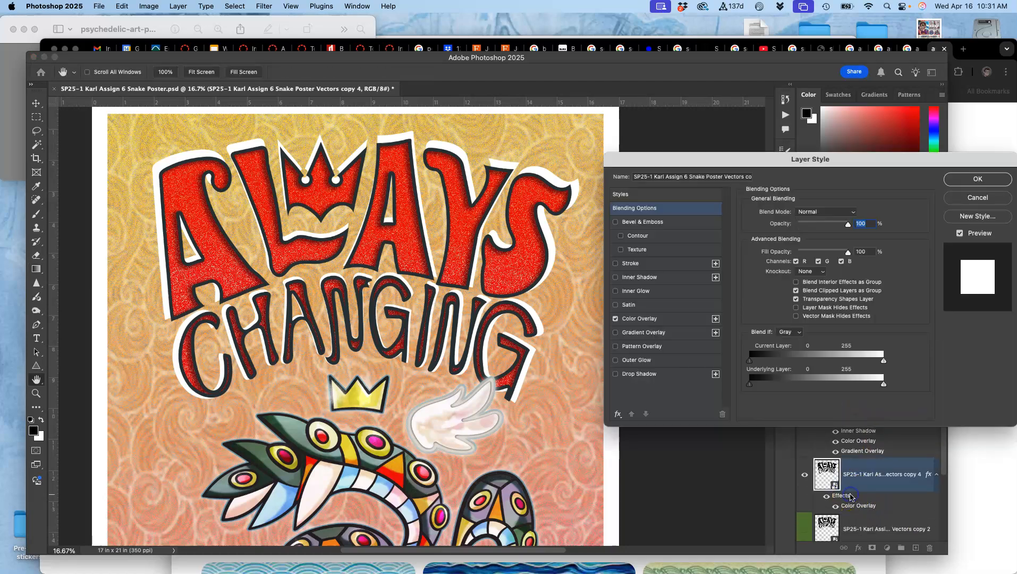
pyautogui.click(616, 264)
pyautogui.click(632, 264)
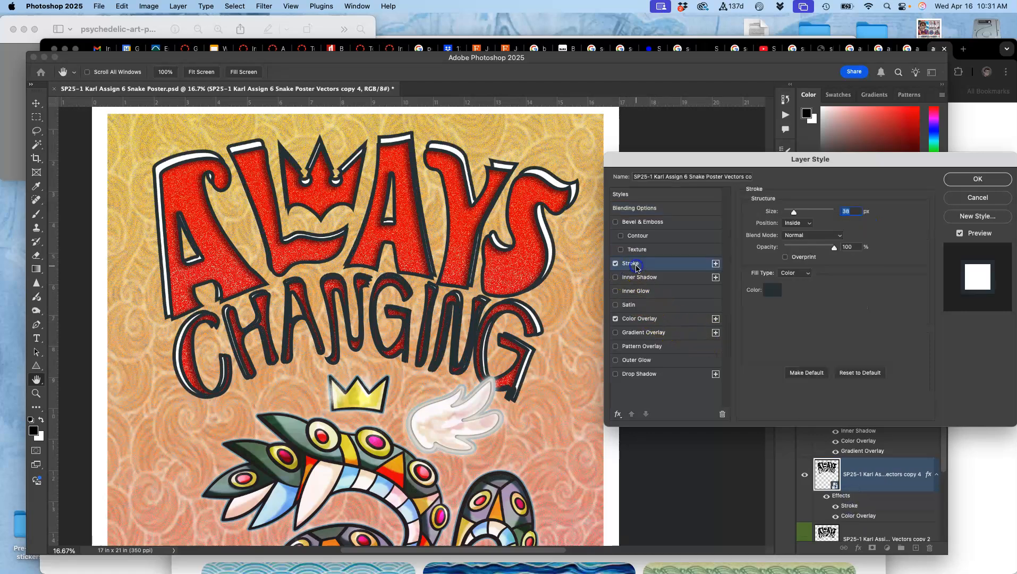
pyautogui.click(773, 290)
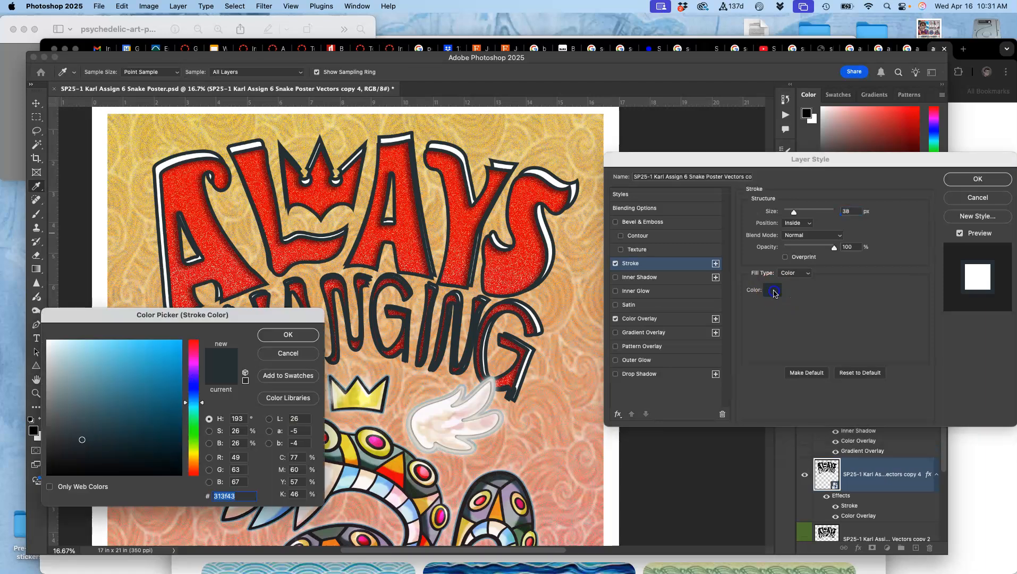
pyautogui.moveTo(57, 350); pyautogui.dragTo(38, 333)
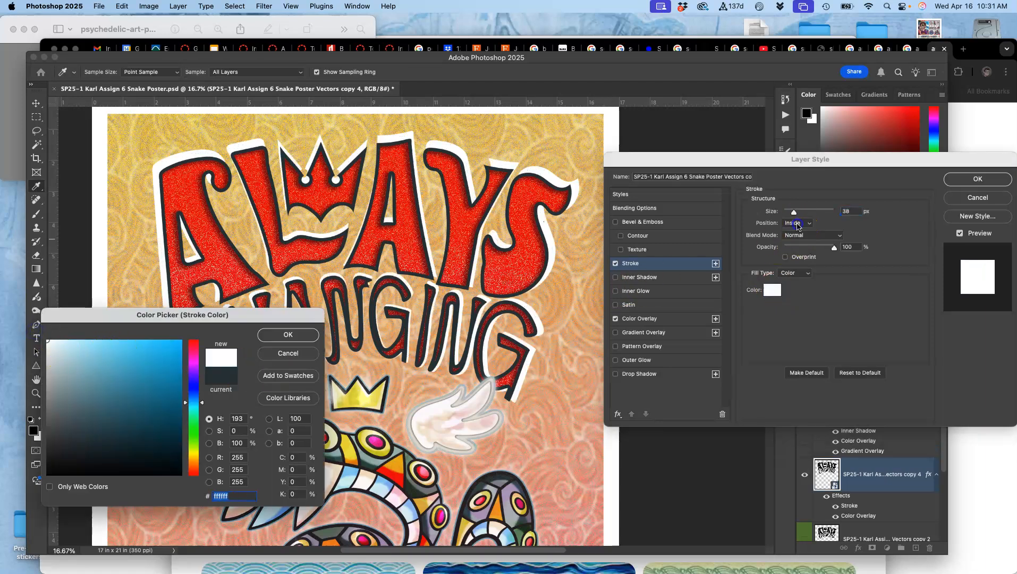
pyautogui.click(288, 334)
# Step: Position the white stroke outside the Vectors copy 4 lettering and apply the layer style
pyautogui.click(799, 222)
pyautogui.click(800, 218)
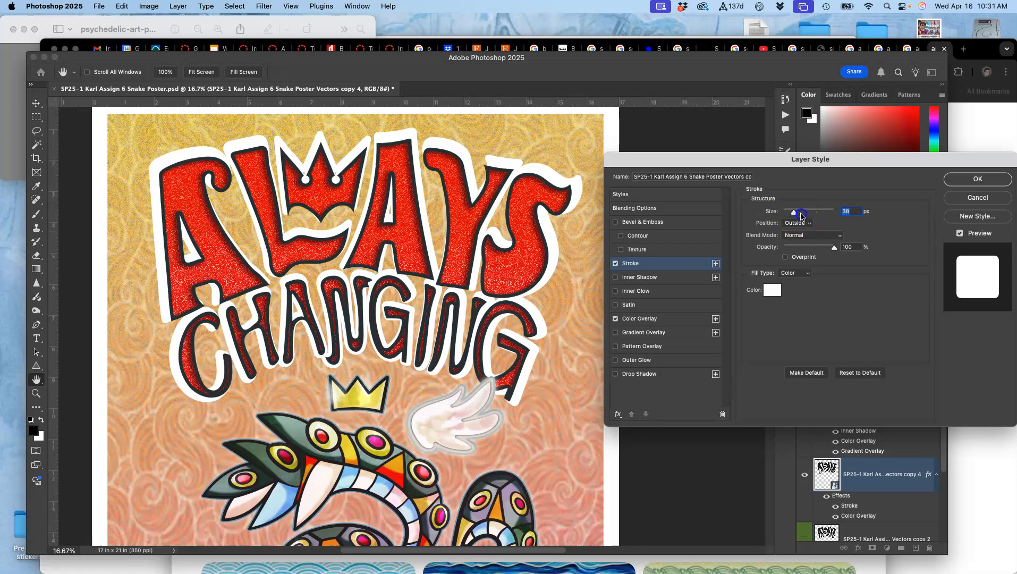
pyautogui.click(976, 180)
# Step: Scale the white Vectors copy 4 lettering to 201.91% width and 203.39% height
pyautogui.press('super+t')
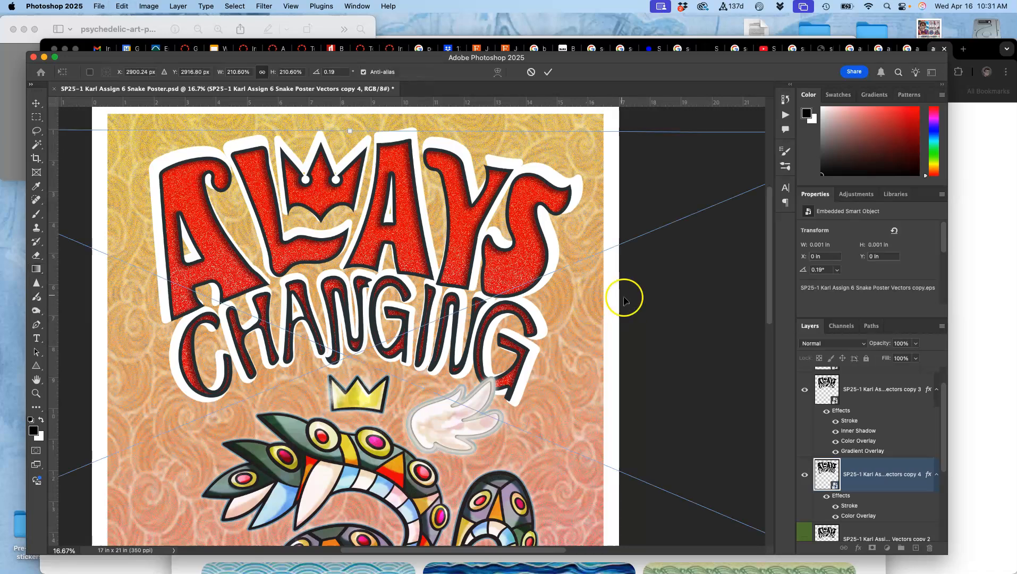
pyautogui.press('super+minus')
pyautogui.press('super+minus')
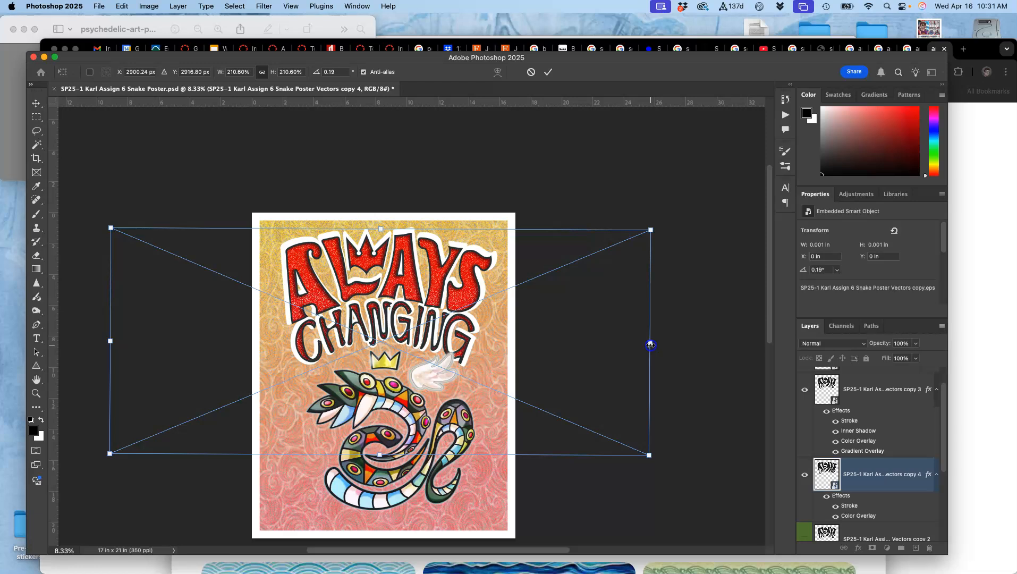
pyautogui.moveTo(651, 345); pyautogui.dragTo(639, 344)
pyautogui.moveTo(381, 229); pyautogui.dragTo(381, 230)
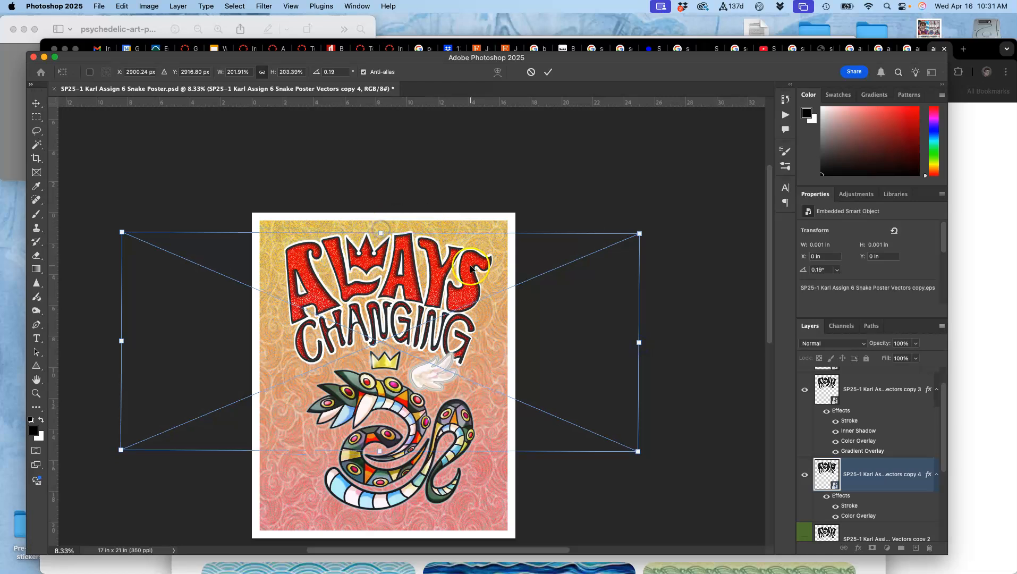
pyautogui.press('Return')
pyautogui.press('g')
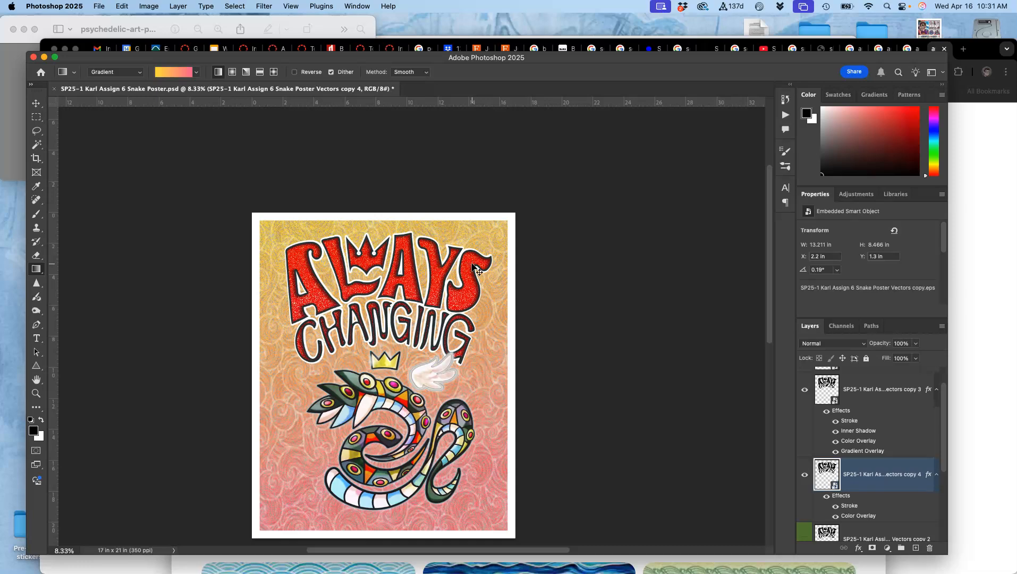
# Step: Inspect the white outline around the ALWAYS CHANGING lettering up close and across the full poster
pyautogui.press('super+plus')
pyautogui.press('super+plus')
pyautogui.press('super+plus')
pyautogui.press('super+plus')
pyautogui.hscroll(-5, 472, 264)
pyautogui.scroll(5, 472, 264)
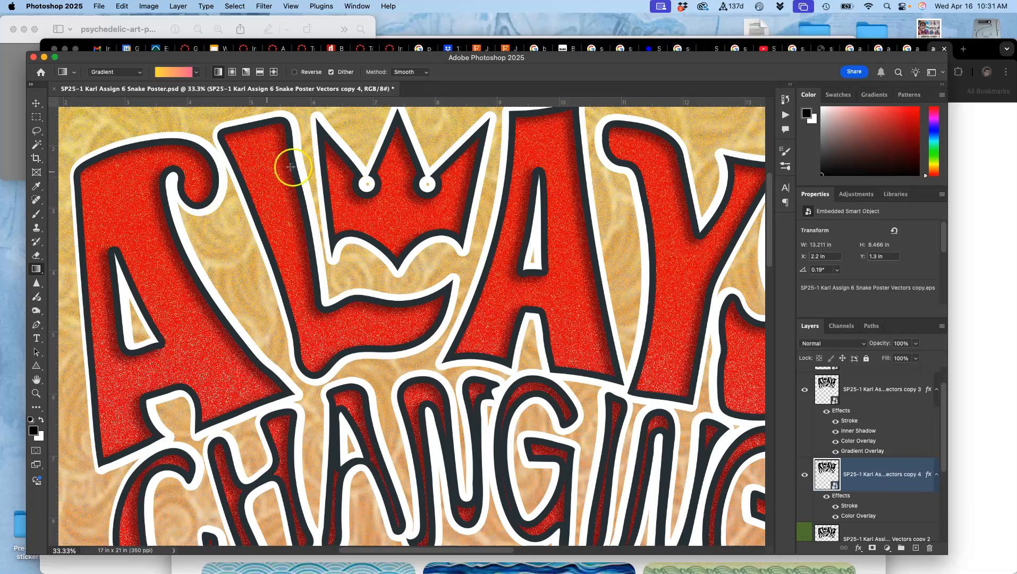
pyautogui.scroll(-3, 341, 216)
pyautogui.hscroll(2, 340, 216)
pyautogui.scroll(-1, 340, 217)
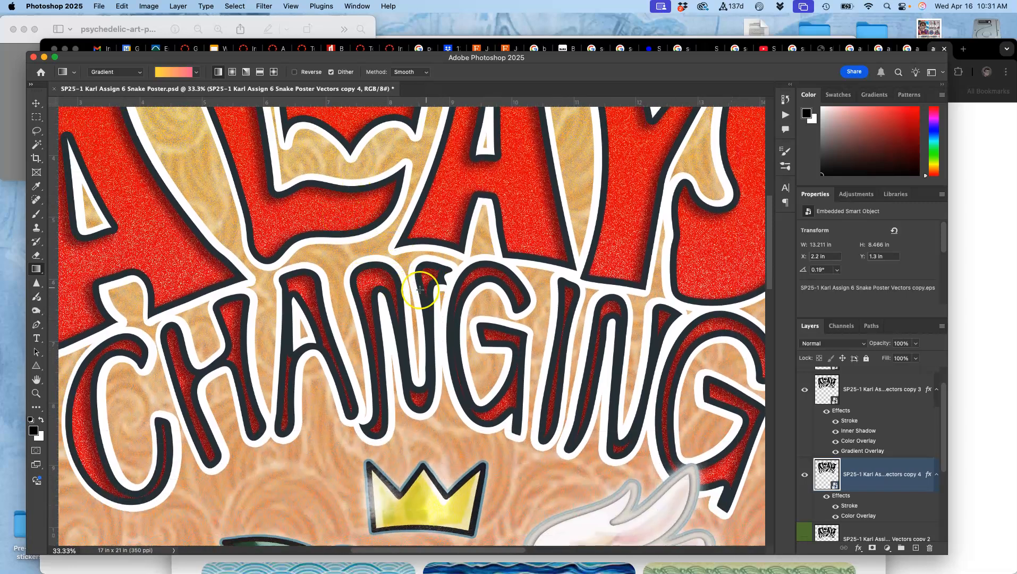
pyautogui.scroll(-2, 420, 290)
pyautogui.press('super+minus')
pyautogui.press('super+minus')
pyautogui.press('super+minus')
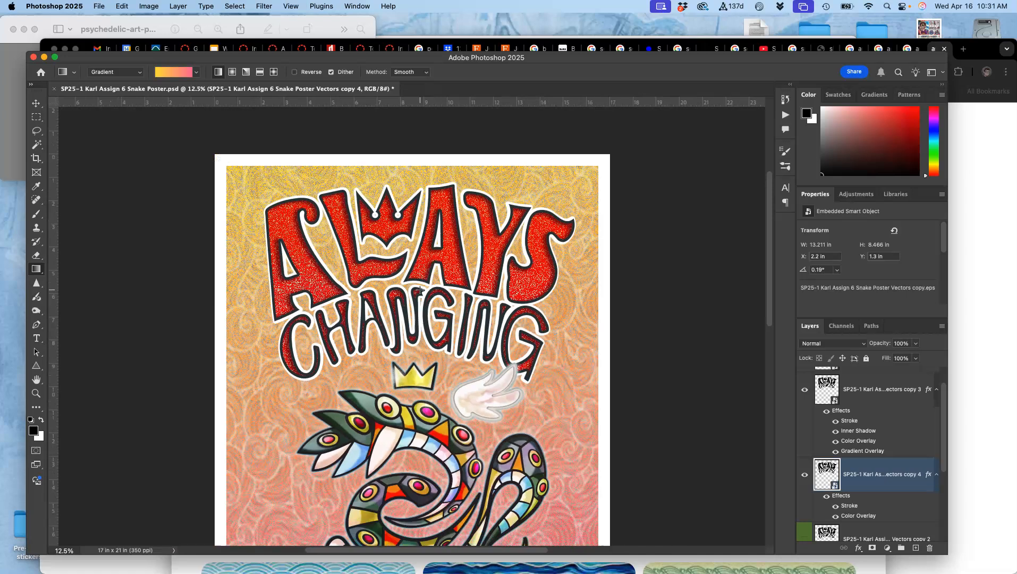
pyautogui.scroll(-2, 420, 291)
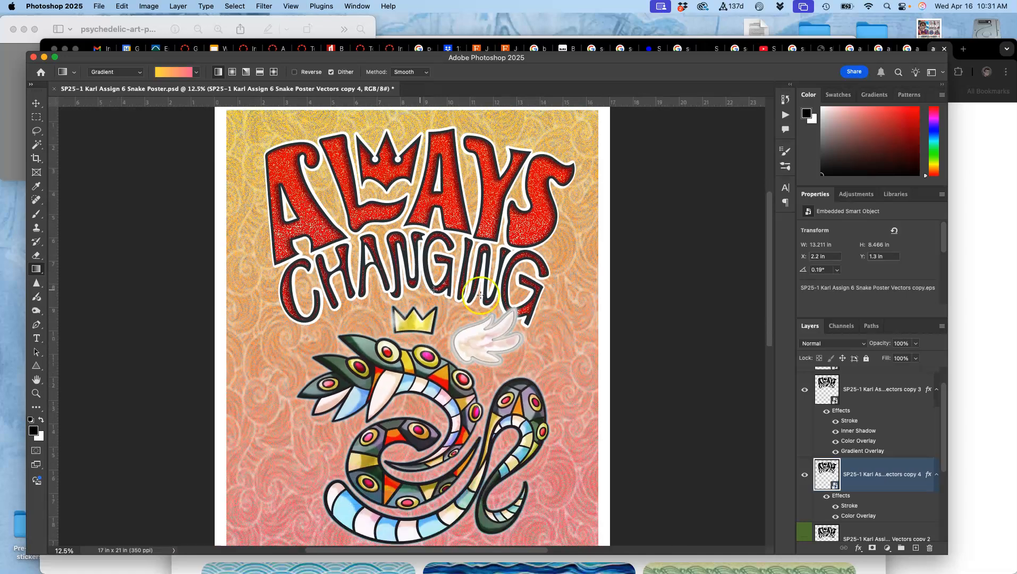
# Step: Add a Drop Shadow with a 55 px distance to the Vectors copy 4 layer and open the shadow color for editing
pyautogui.doubleClick(844, 499)
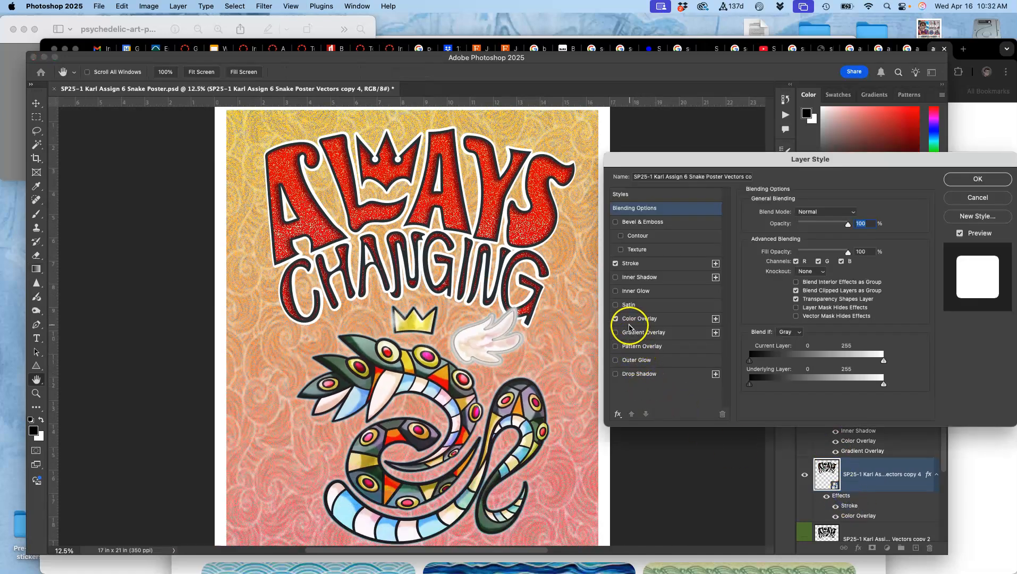
pyautogui.click(615, 374)
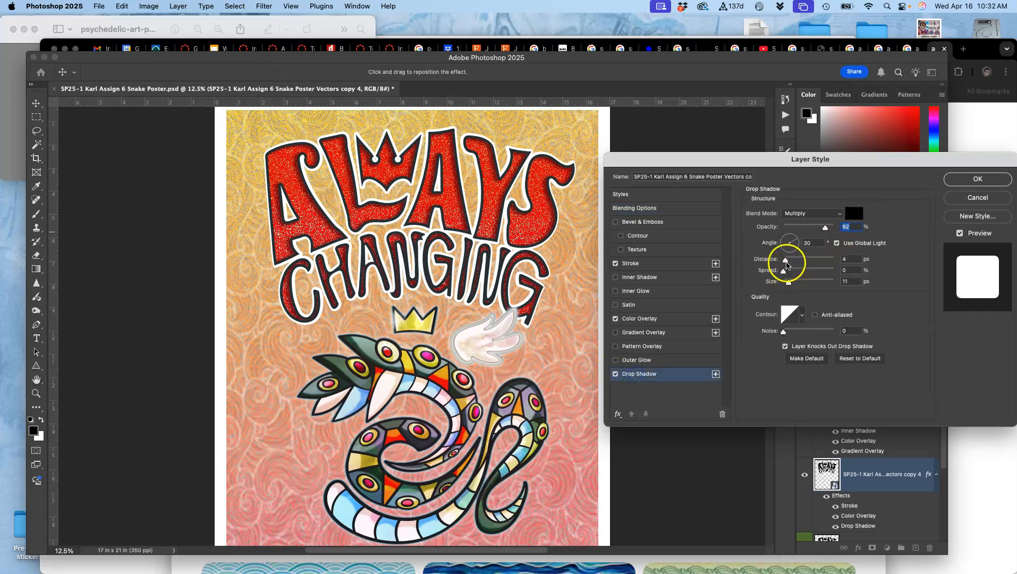
pyautogui.moveTo(786, 259); pyautogui.dragTo(811, 262)
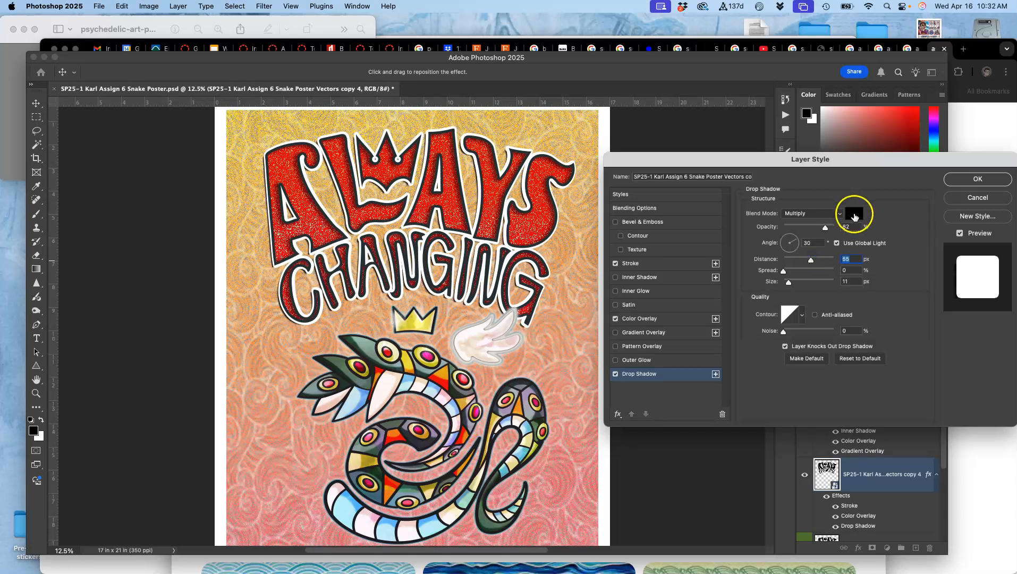
pyautogui.click(854, 213)
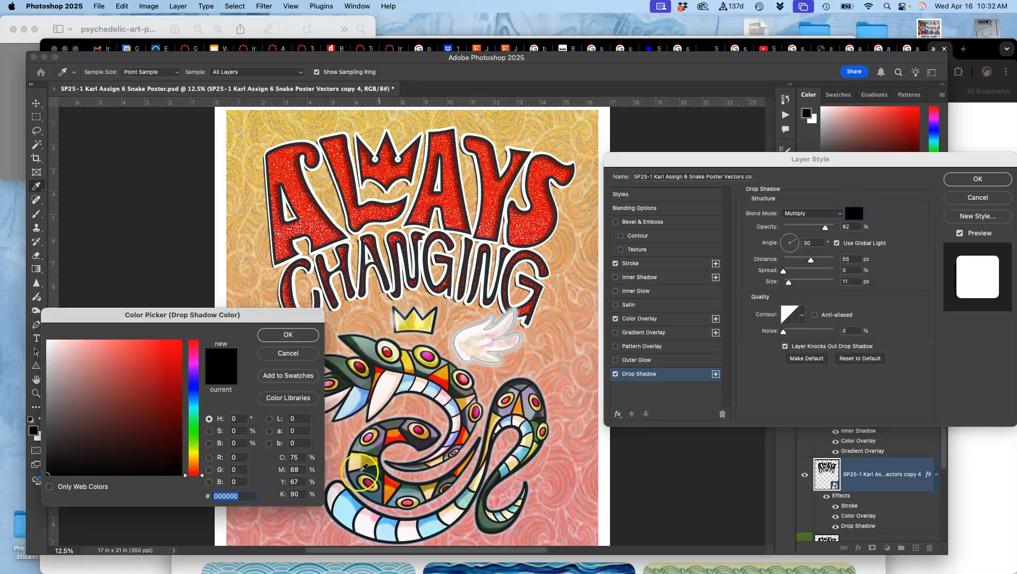